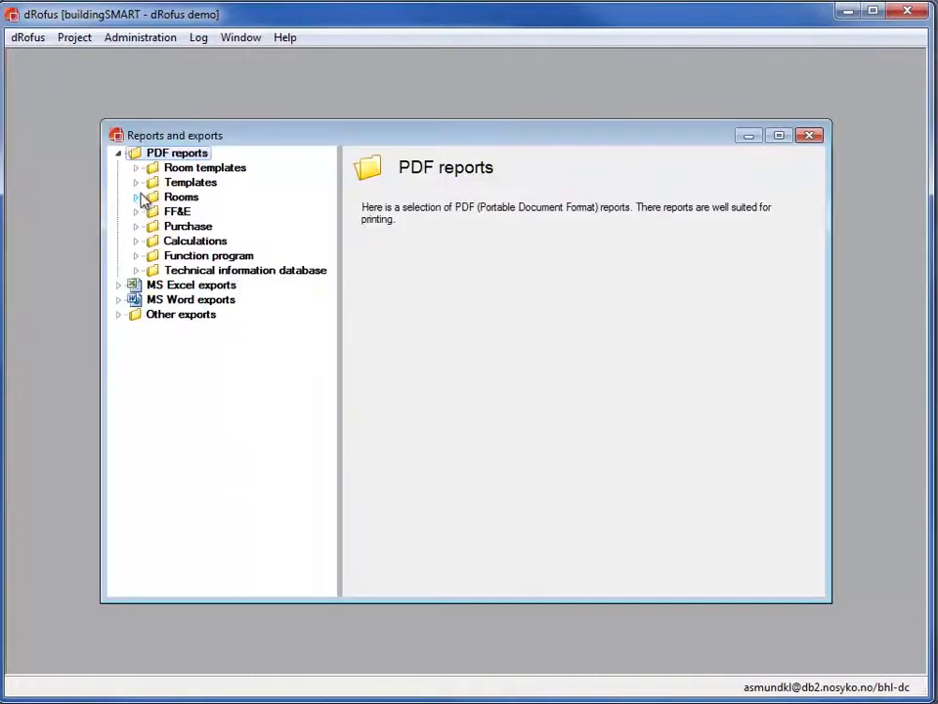
Step: Choose the Room list PDF report for rooms and limit its room level to 01 - Lobby, Ambulatory Care Unit, Offices
{"action": "left_click", "coordinate": [138, 197]}
{"action": "left_click", "coordinate": [200, 300]}
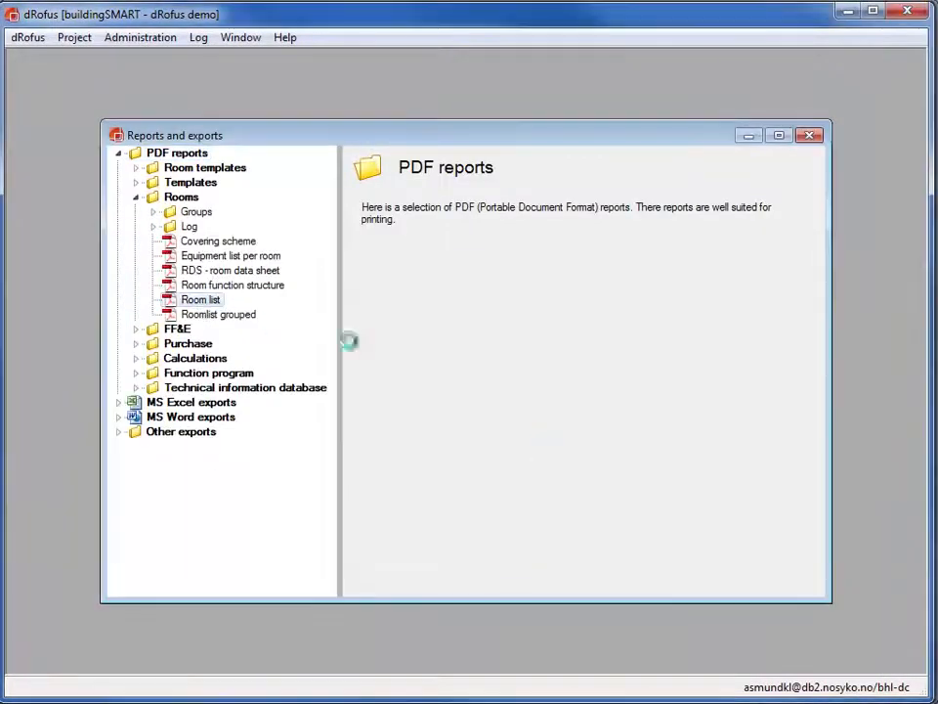
{"action": "left_click", "coordinate": [584, 283]}
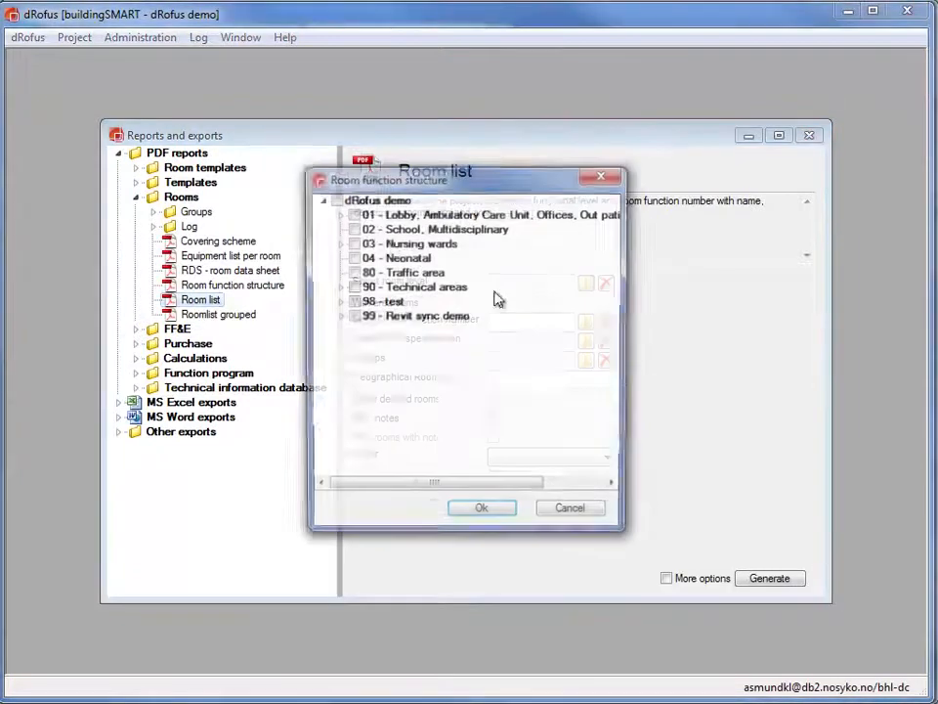
{"action": "left_click", "coordinate": [351, 213]}
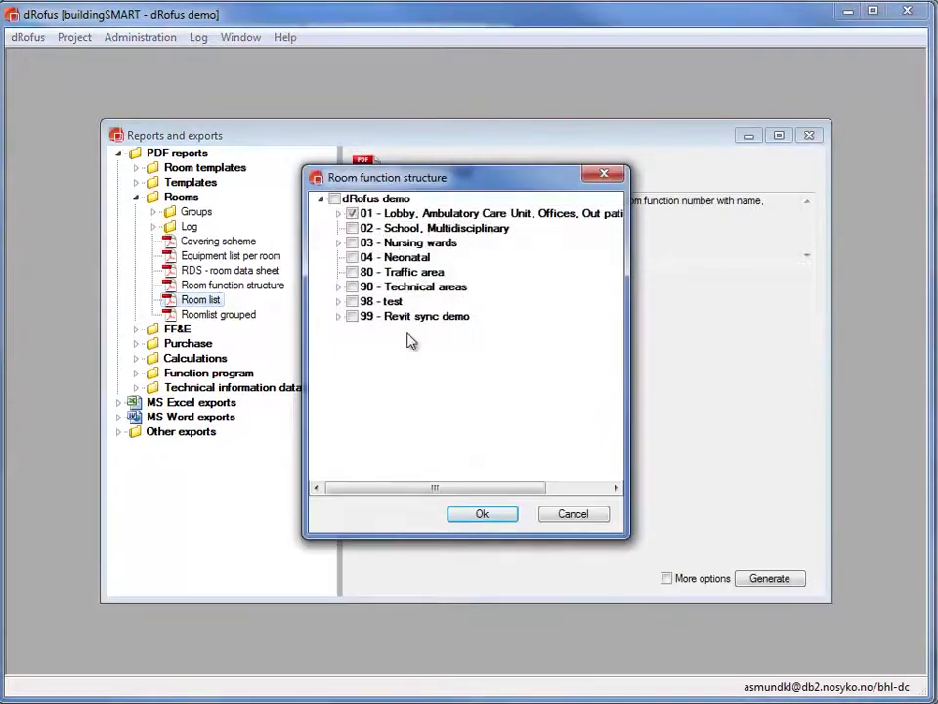
{"action": "left_click", "coordinate": [497, 518]}
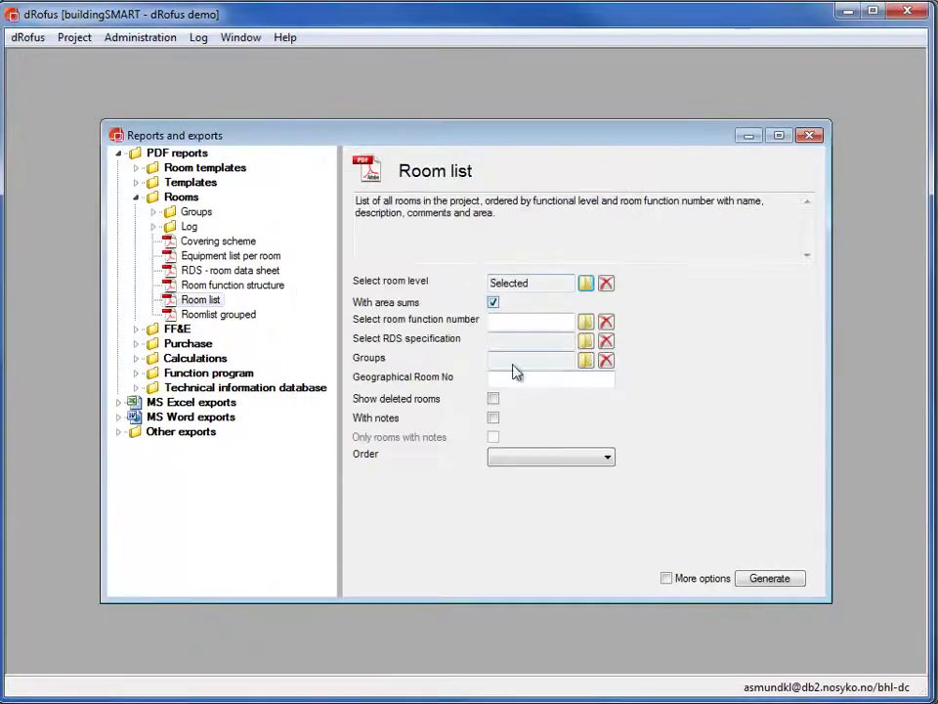
Step: Show the additional report options, set the output format to XML and generate the room list
{"action": "left_click", "coordinate": [666, 579]}
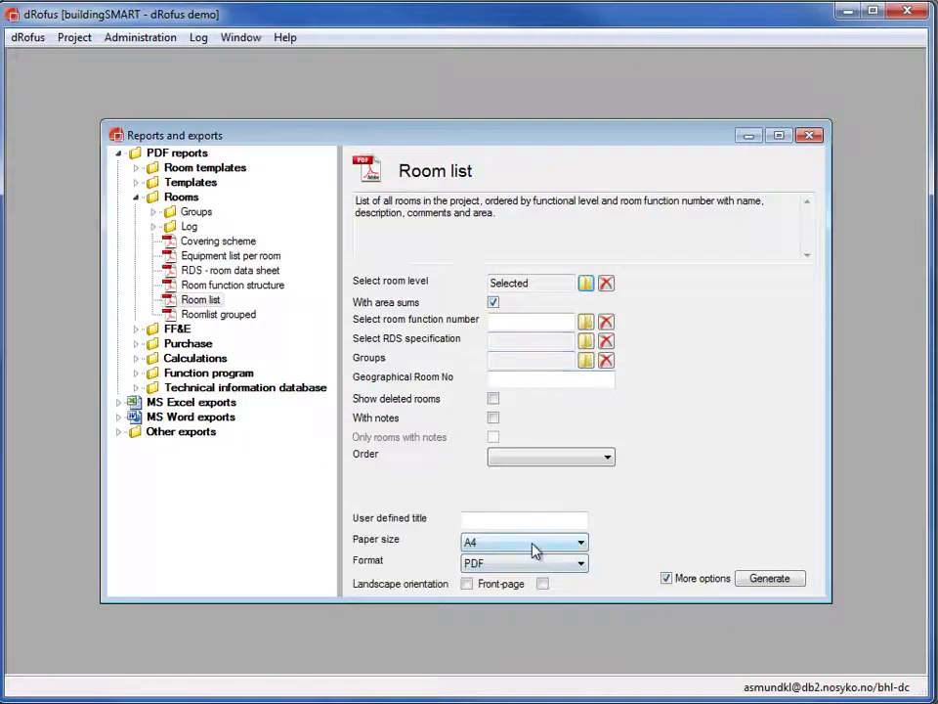
{"action": "left_click", "coordinate": [529, 566]}
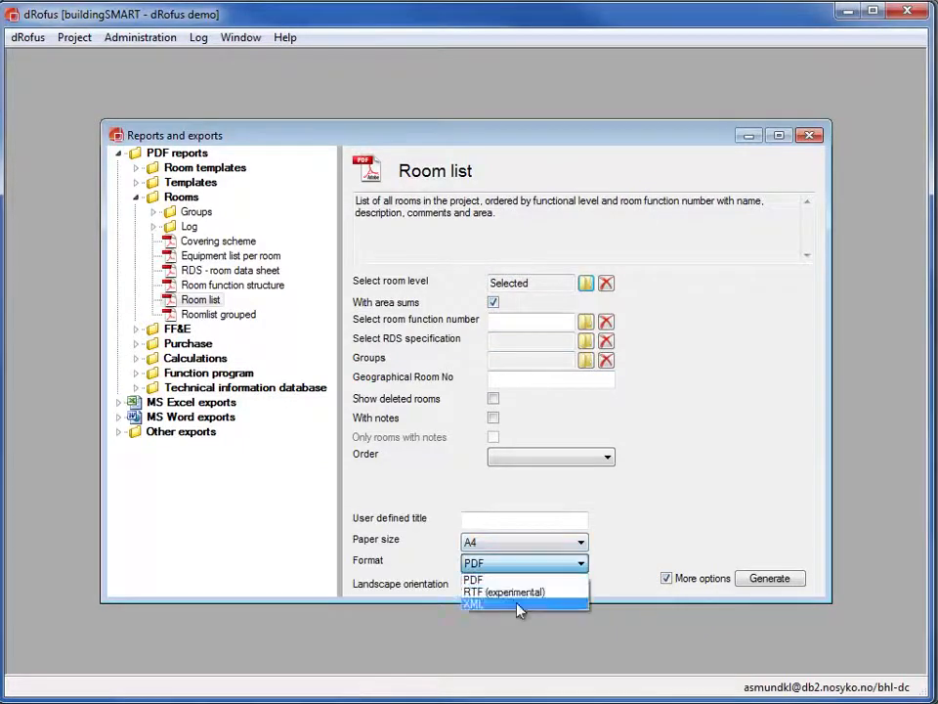
{"action": "left_click", "coordinate": [519, 606]}
{"action": "left_click", "coordinate": [763, 582]}
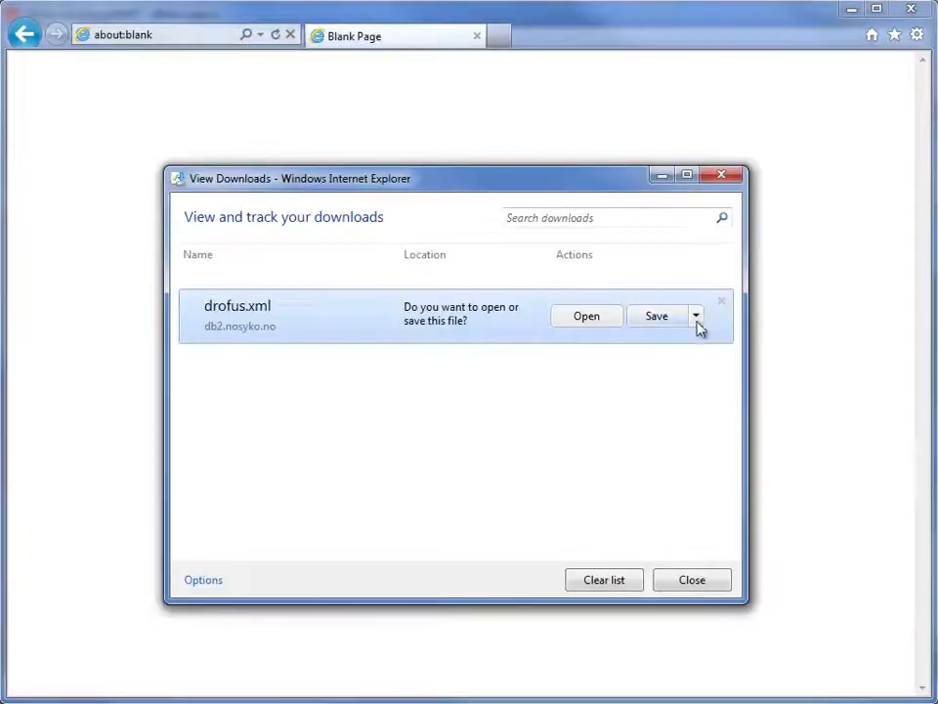
Step: Save the downloaded drofus.xml as room-list-sample in the xfdesigner xml folder
{"action": "left_click", "coordinate": [696, 316]}
{"action": "left_click", "coordinate": [705, 364]}
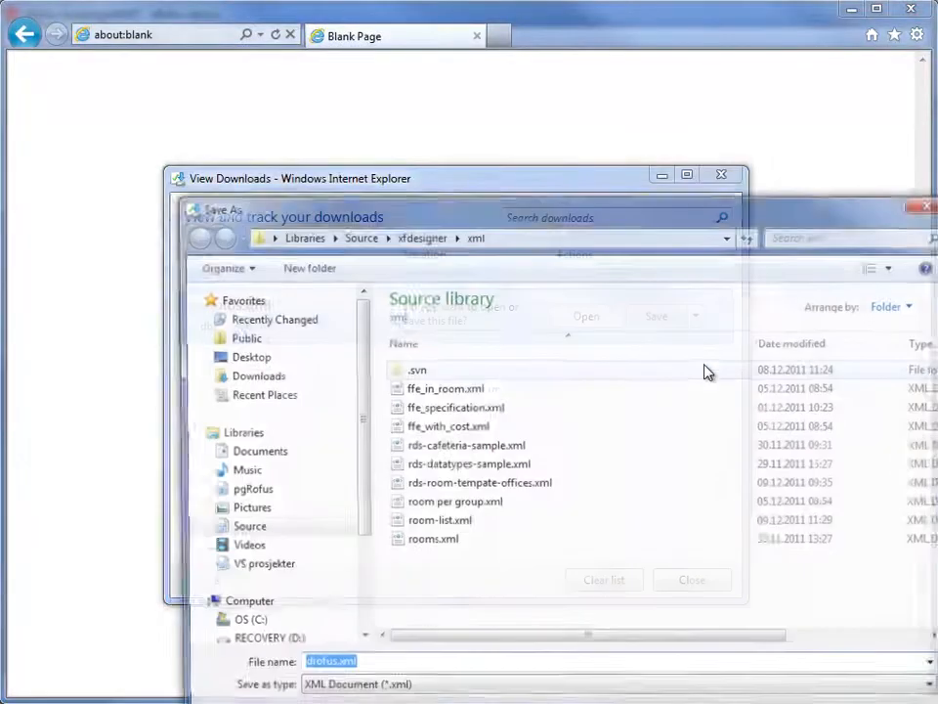
{"action": "type", "text": "roo"}
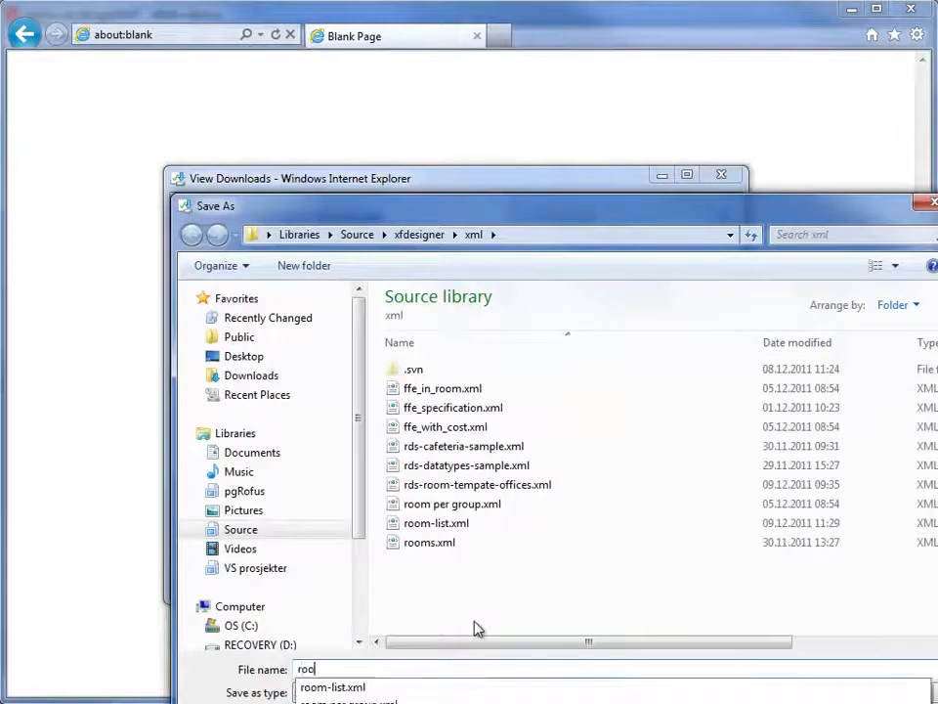
{"action": "type", "text": "m-list-sample"}
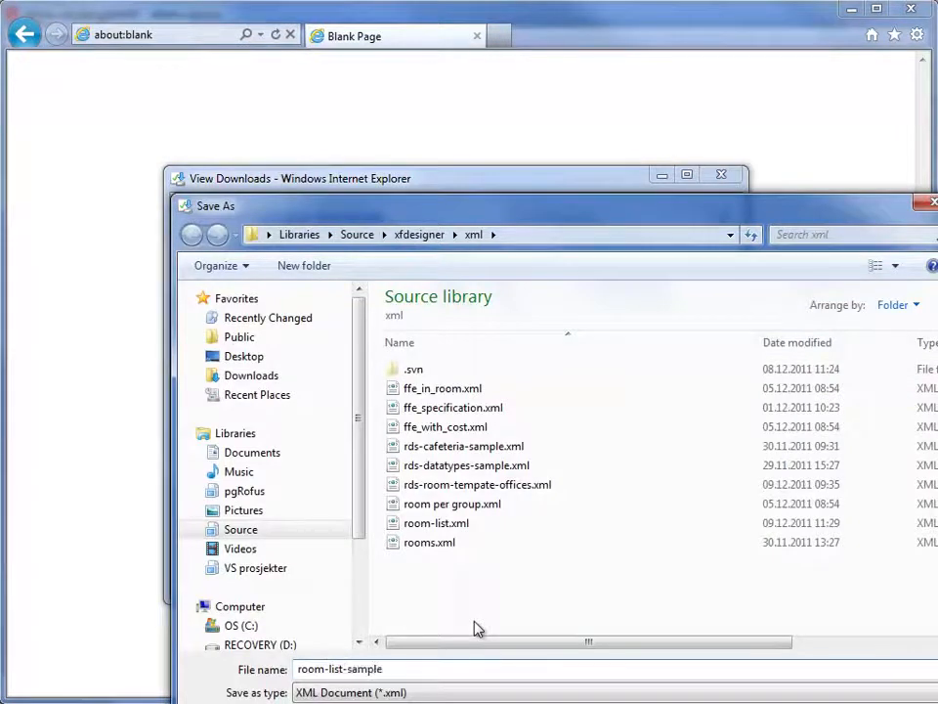
{"action": "left_click_drag", "start_coordinate": [413, 202], "coordinate": [356, 134]}
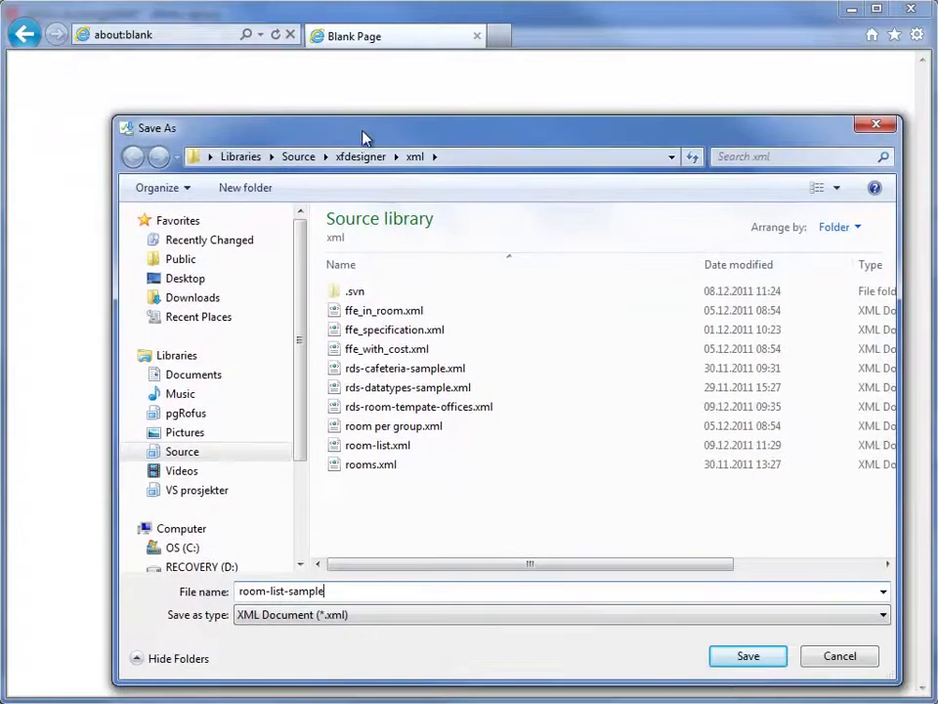
{"action": "left_click", "coordinate": [753, 663]}
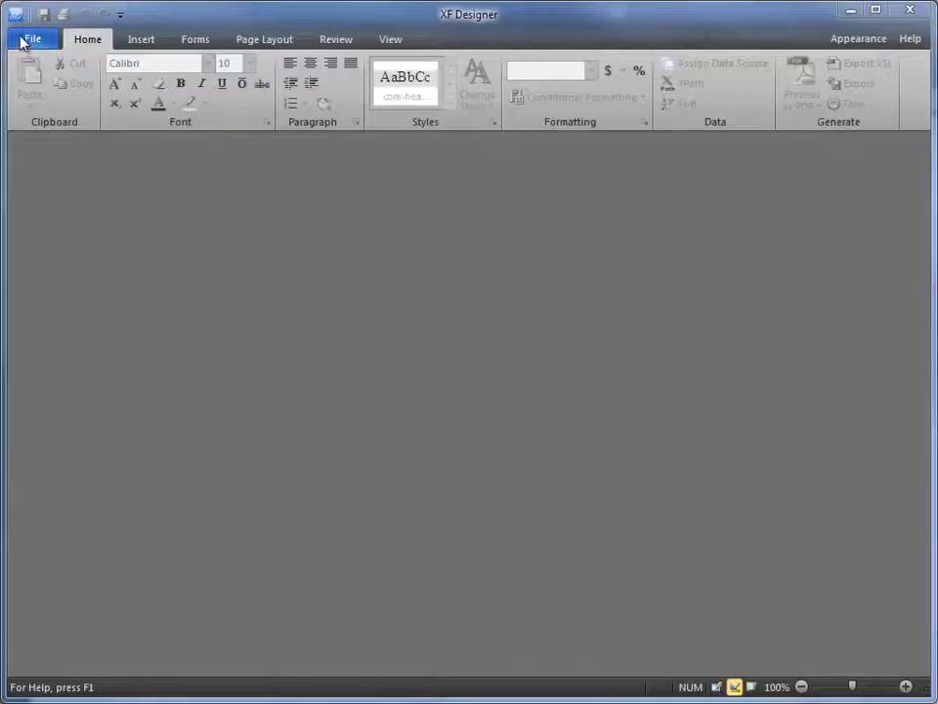
Step: Switch to XF Designer, open Room list.xfd from the reports folder and hide the Properties pane
{"action": "left_click", "coordinate": [29, 39]}
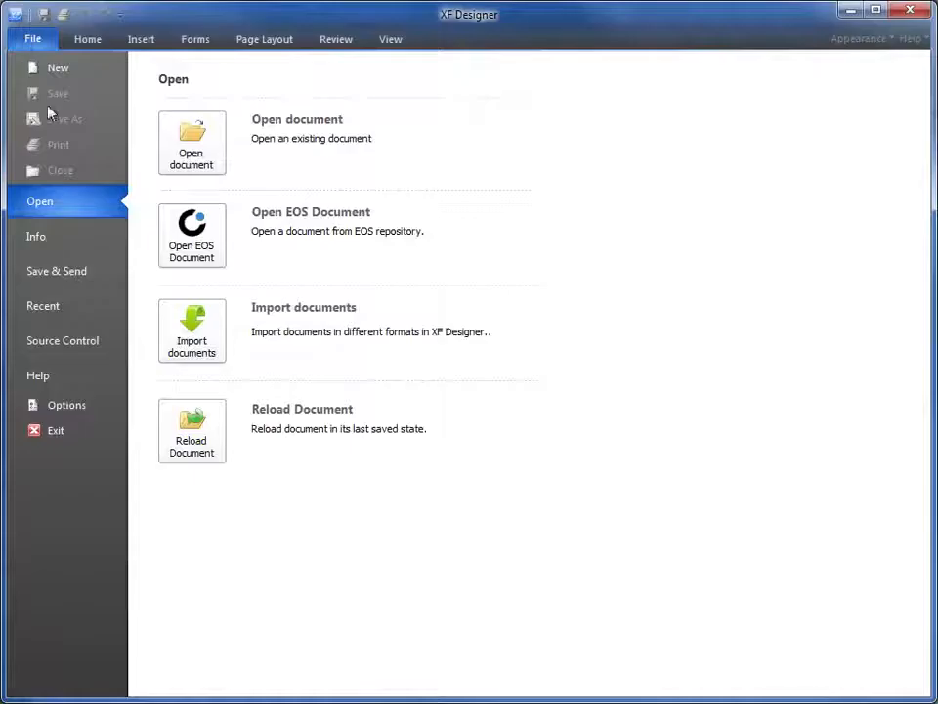
{"action": "left_click", "coordinate": [210, 162]}
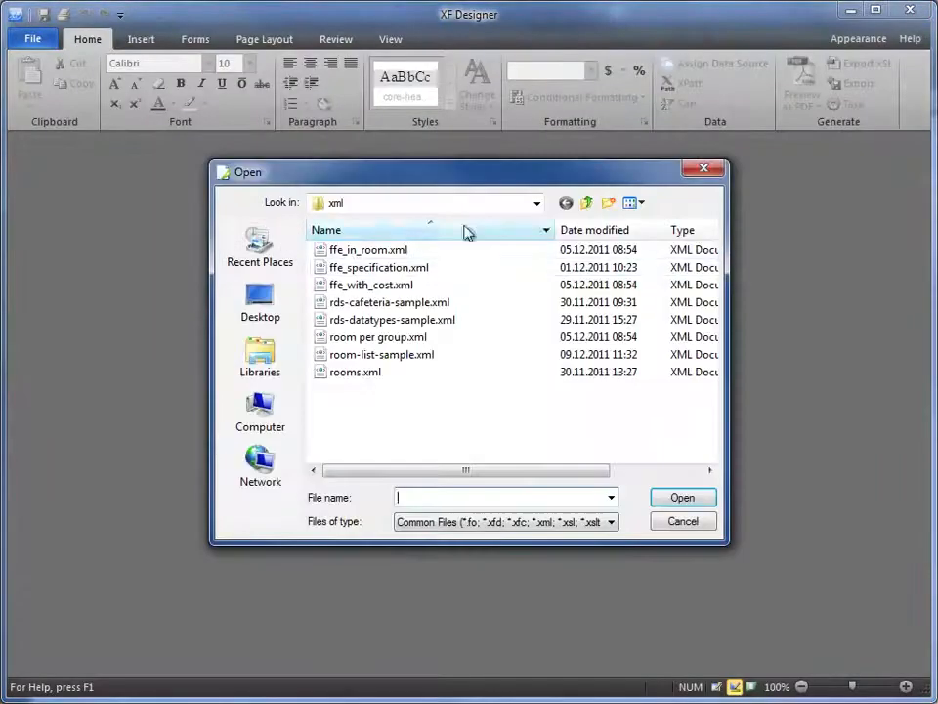
{"action": "left_click", "coordinate": [587, 202]}
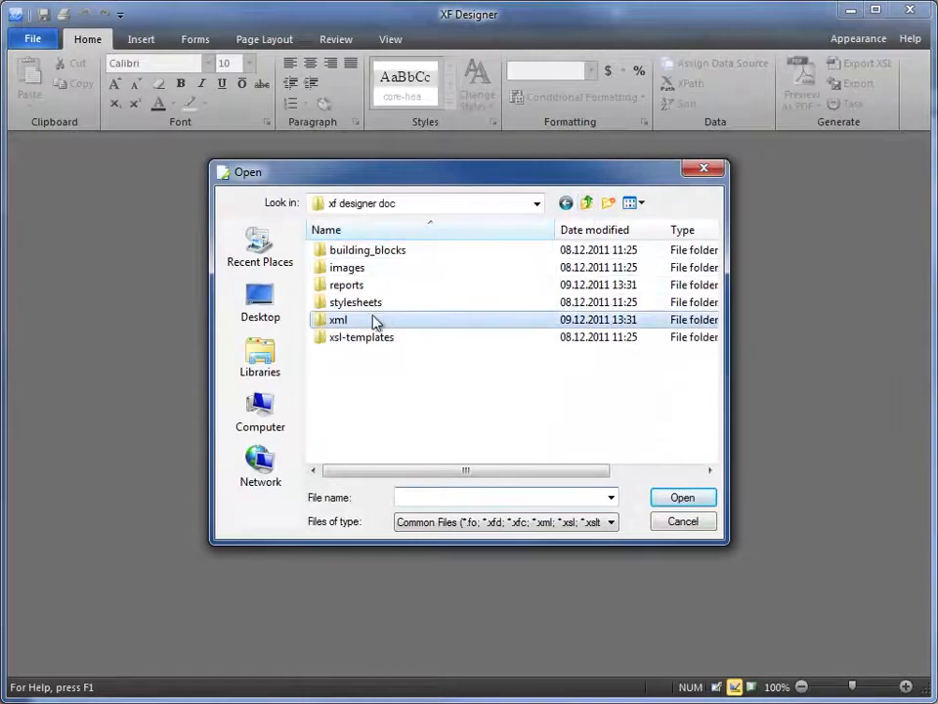
{"action": "double_click", "coordinate": [373, 285]}
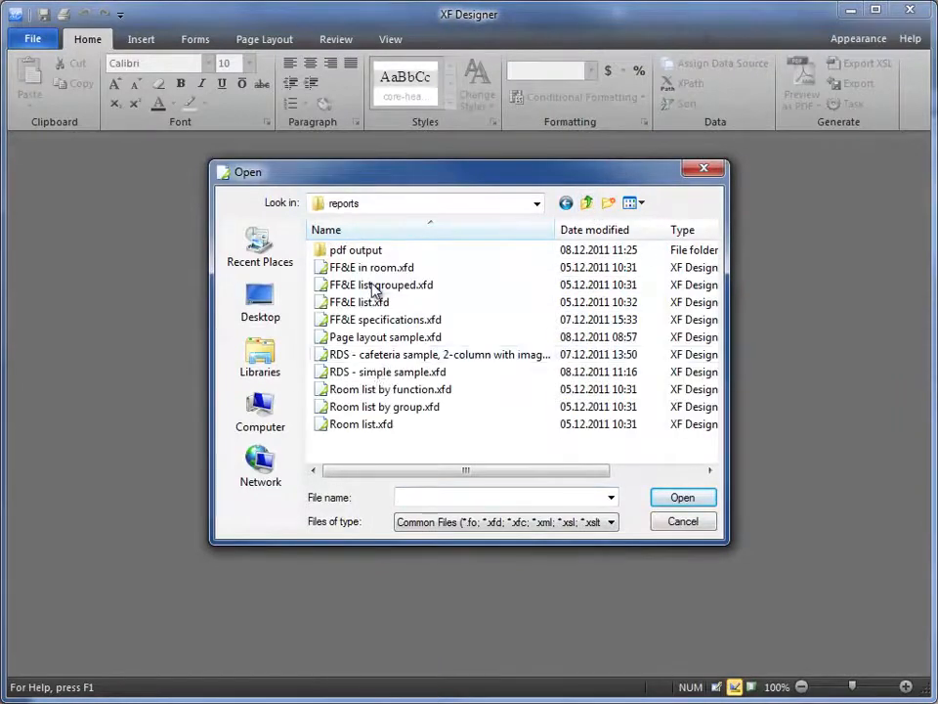
{"action": "double_click", "coordinate": [369, 425]}
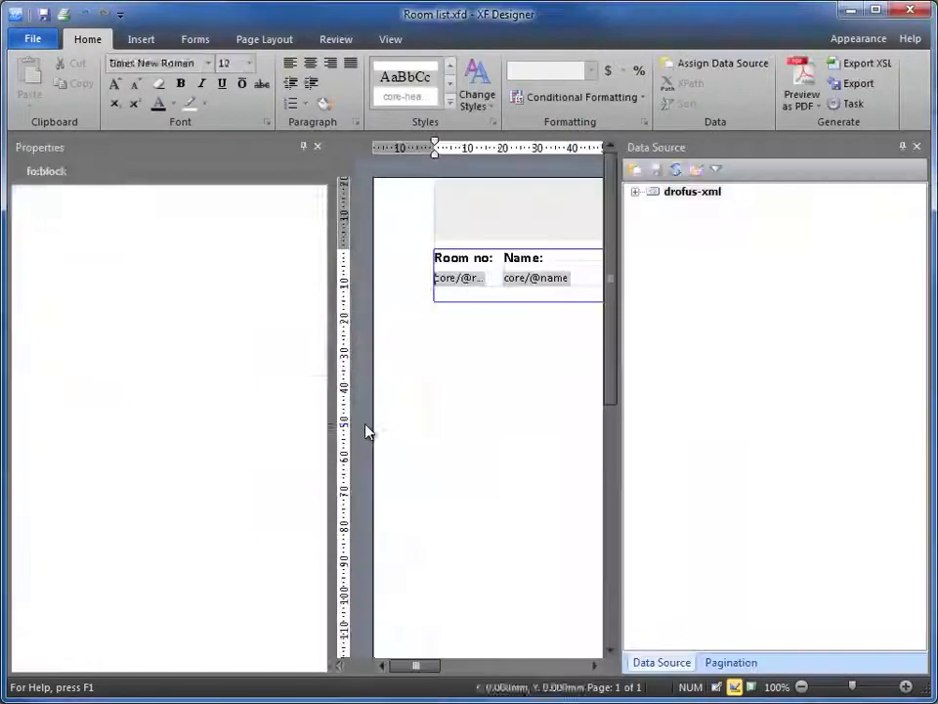
{"action": "left_click", "coordinate": [317, 148]}
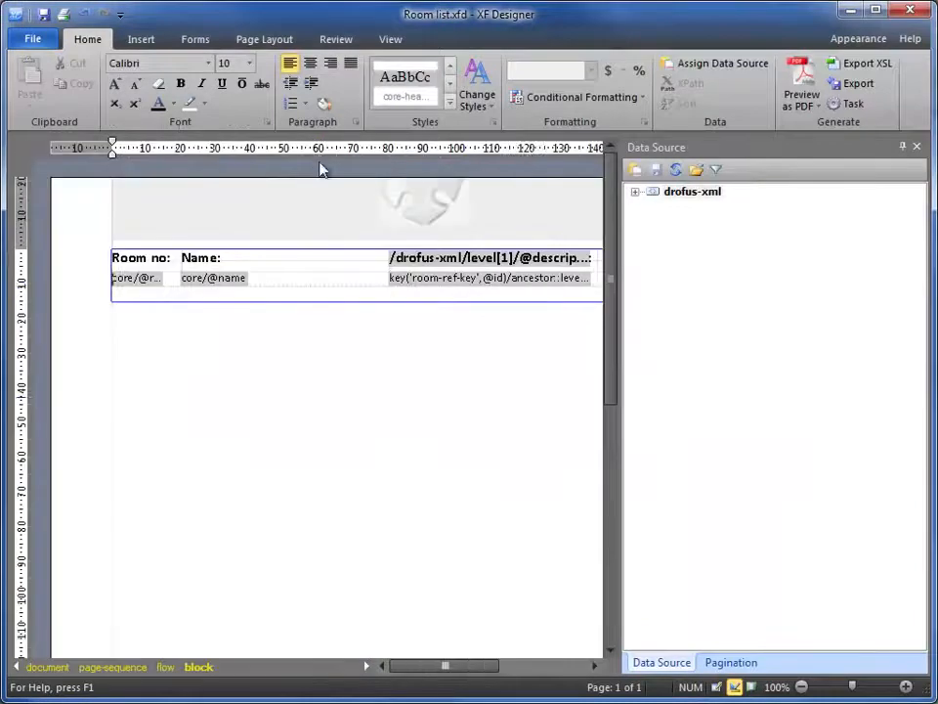
Step: Set the report's XML data source to room-list-sample.xml from the xml folder
{"action": "left_click", "coordinate": [635, 171]}
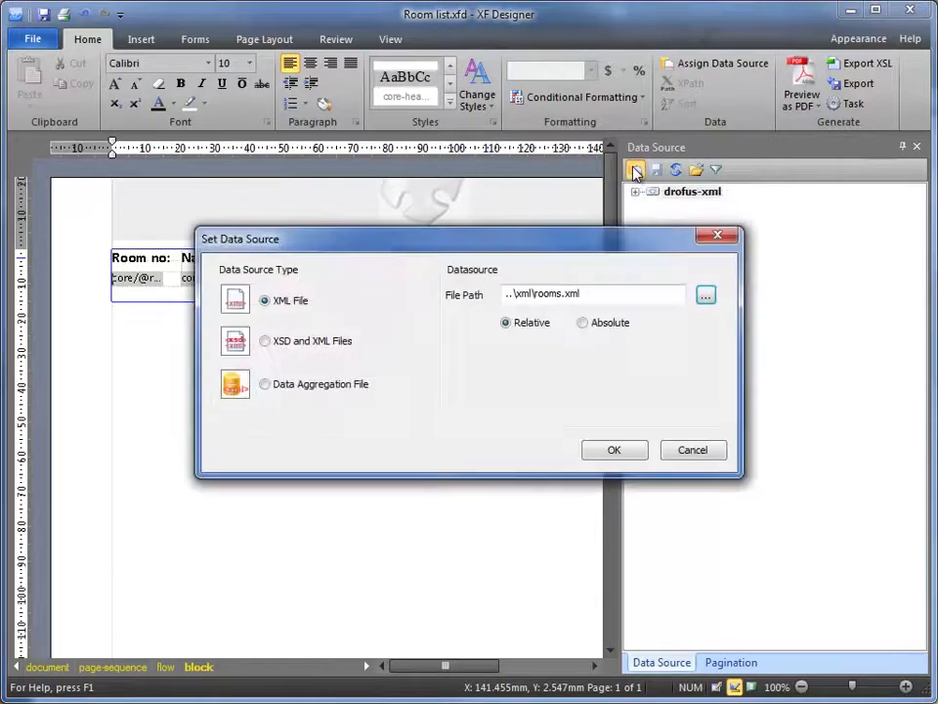
{"action": "left_click", "coordinate": [707, 297]}
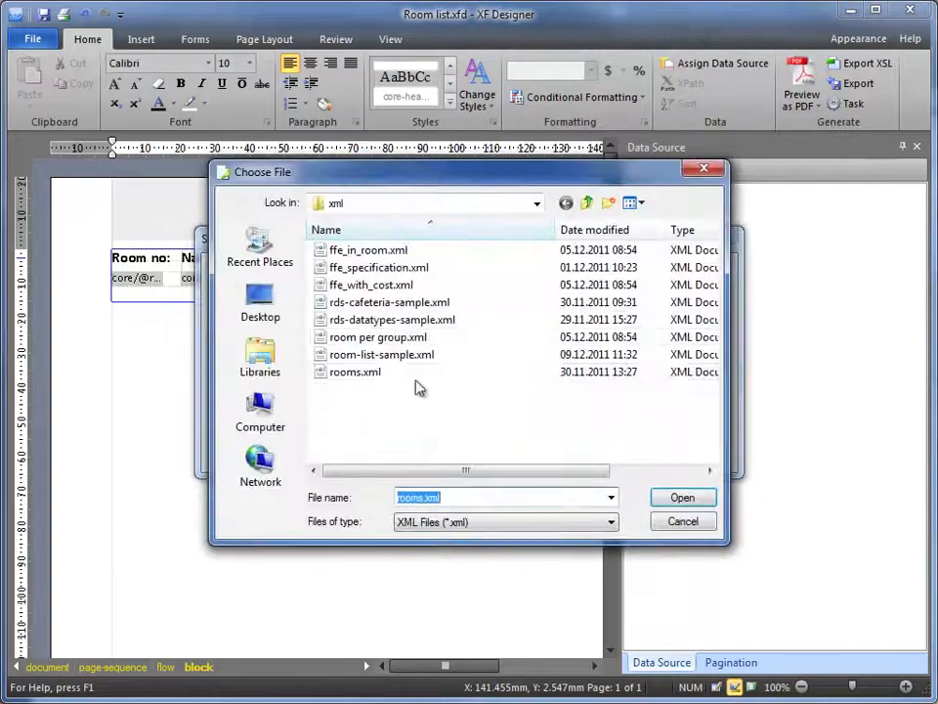
{"action": "left_click", "coordinate": [403, 357]}
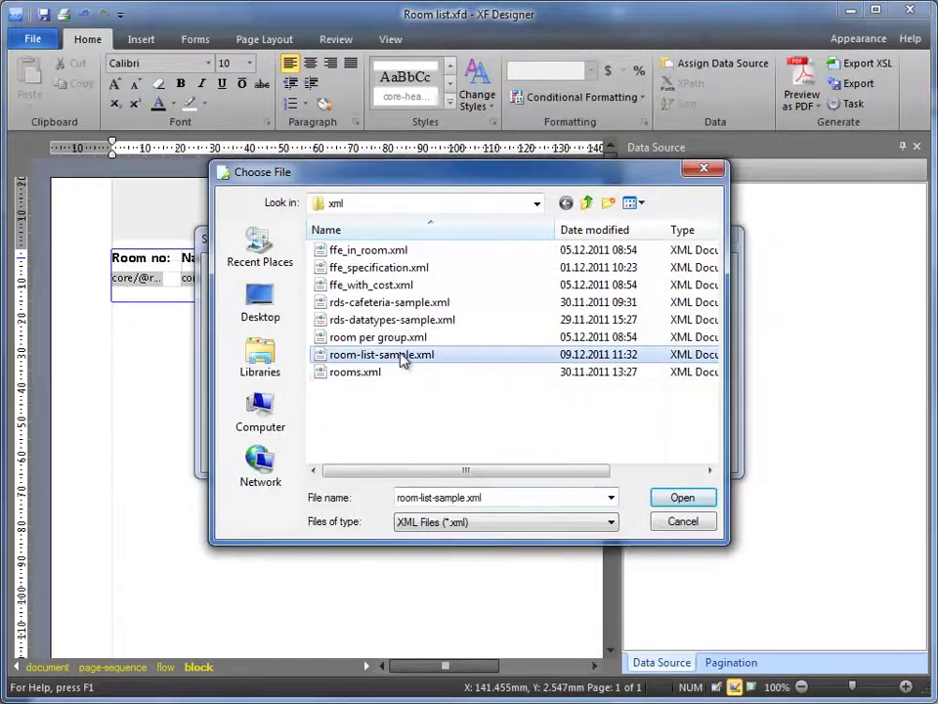
{"action": "left_click", "coordinate": [683, 498]}
{"action": "left_click", "coordinate": [615, 449]}
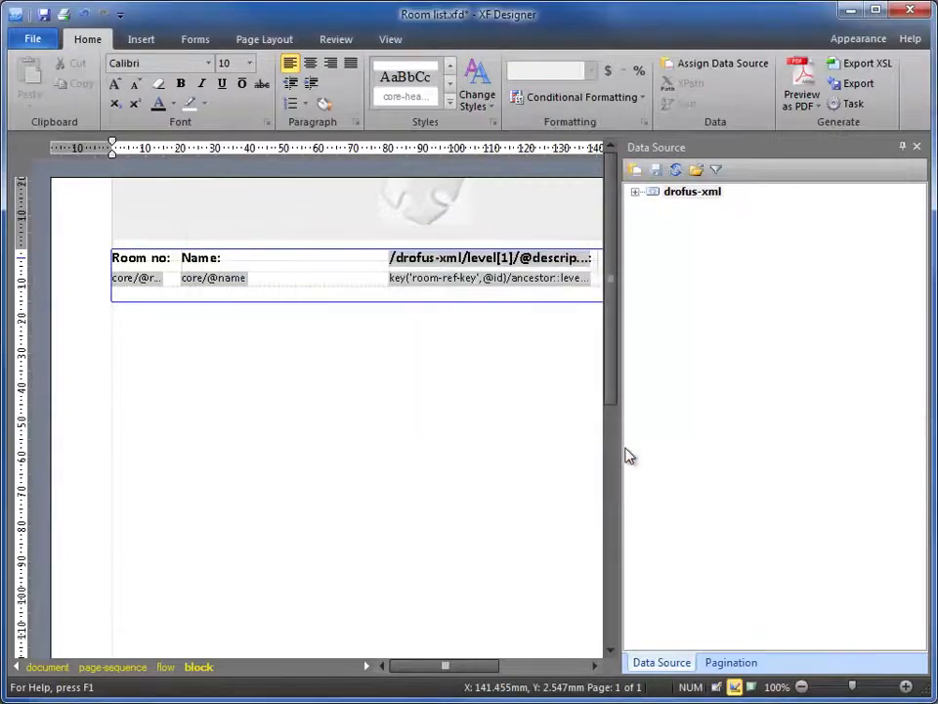
Step: Preview the room list report in Print Layout and look through its rows
{"action": "left_click", "coordinate": [391, 39]}
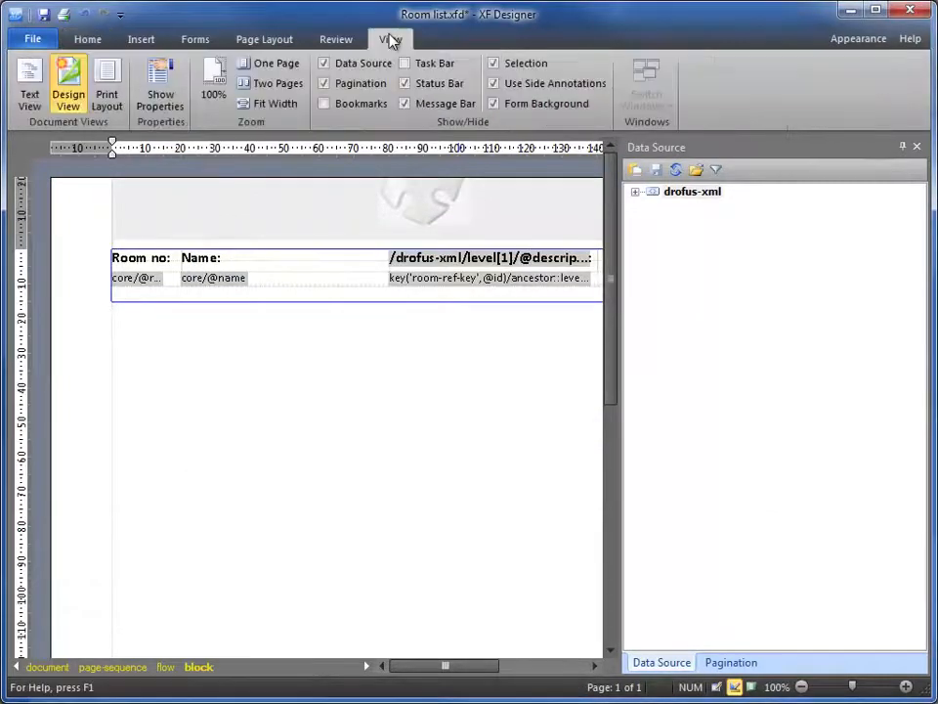
{"action": "left_click", "coordinate": [108, 94]}
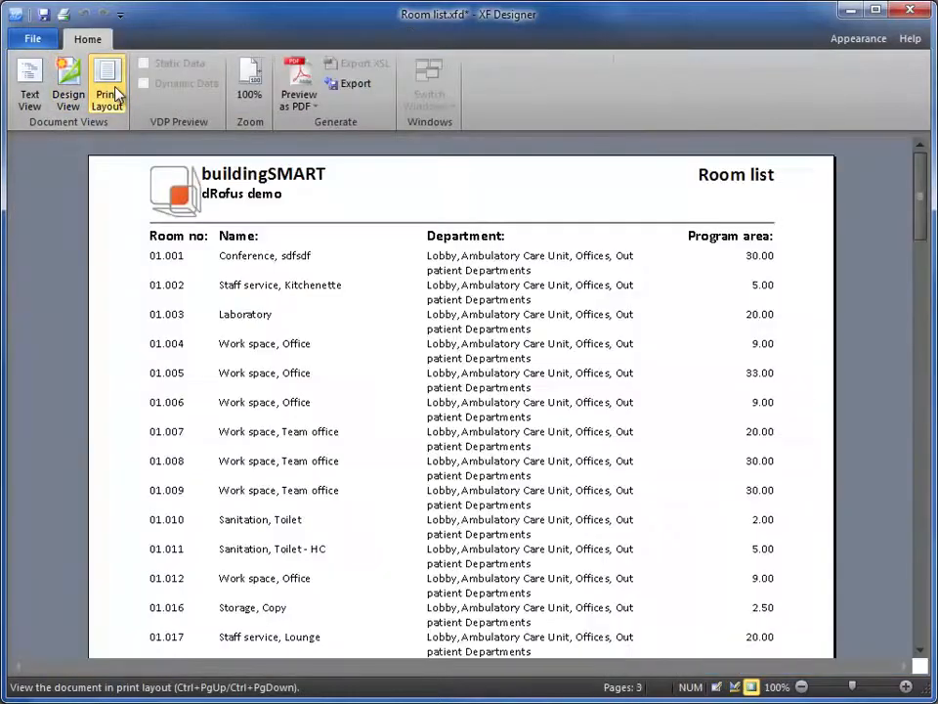
{"action": "scroll", "coordinate": [339, 298], "scroll_direction": "down", "scroll_amount": 3}
{"action": "scroll", "coordinate": [339, 298], "scroll_direction": "up", "scroll_amount": 3}
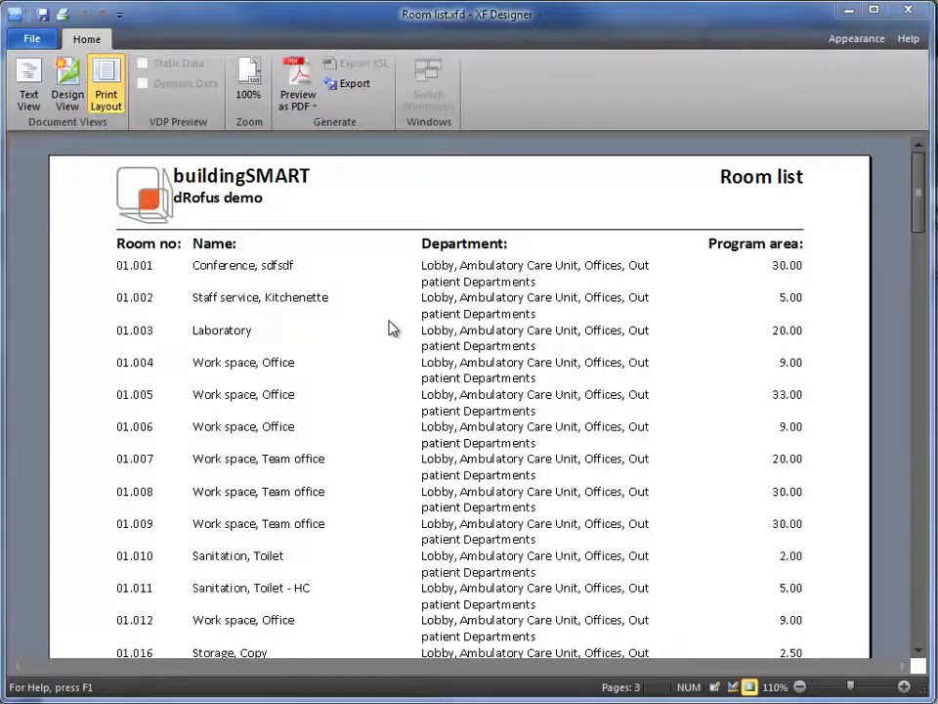
Step: Return to Design View and insert a table column before the "Room no:" column, with the header "Room#"
{"action": "left_click", "coordinate": [67, 86]}
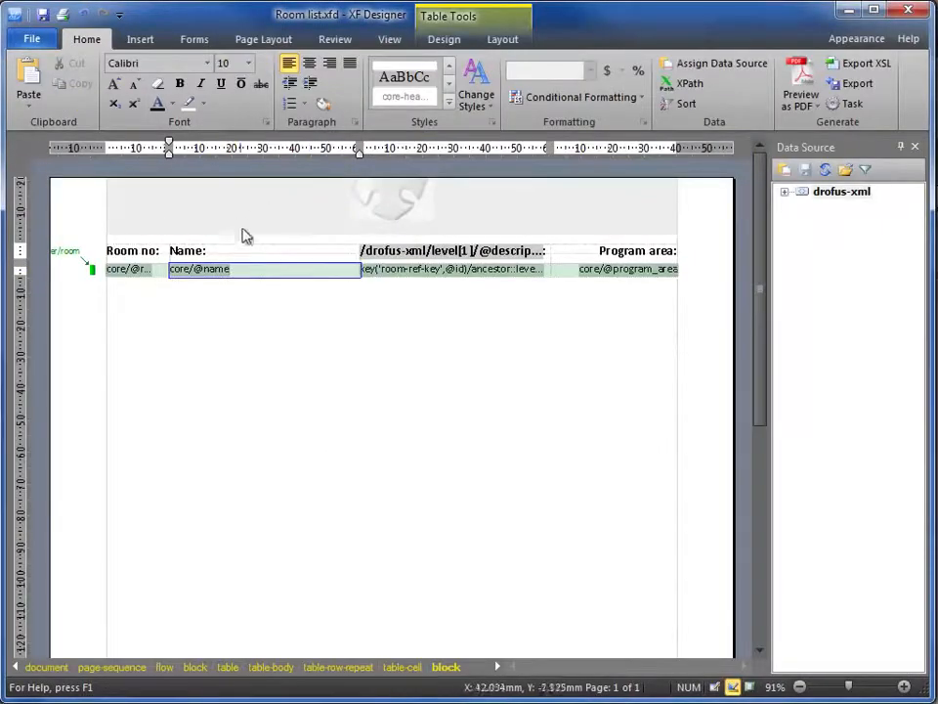
{"action": "left_click", "coordinate": [324, 254]}
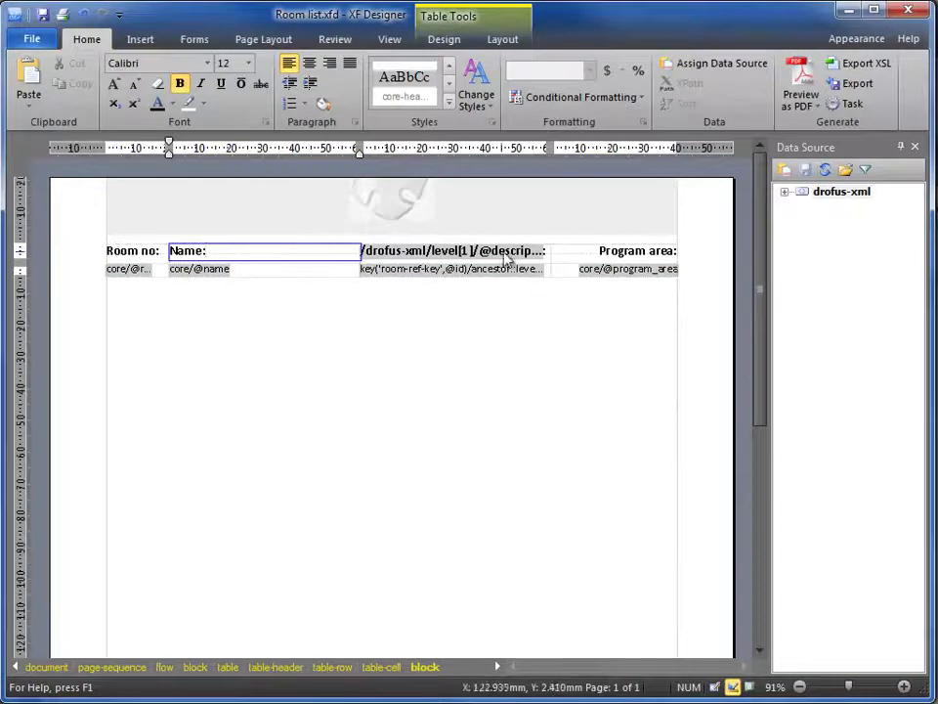
{"action": "left_click", "coordinate": [292, 269]}
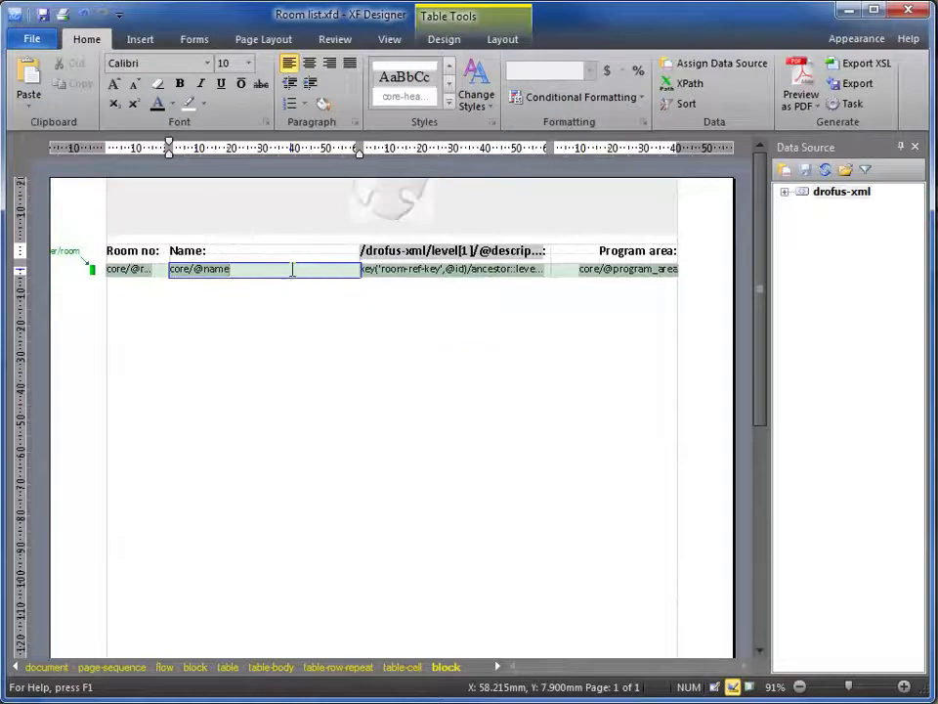
{"action": "left_click", "coordinate": [161, 251]}
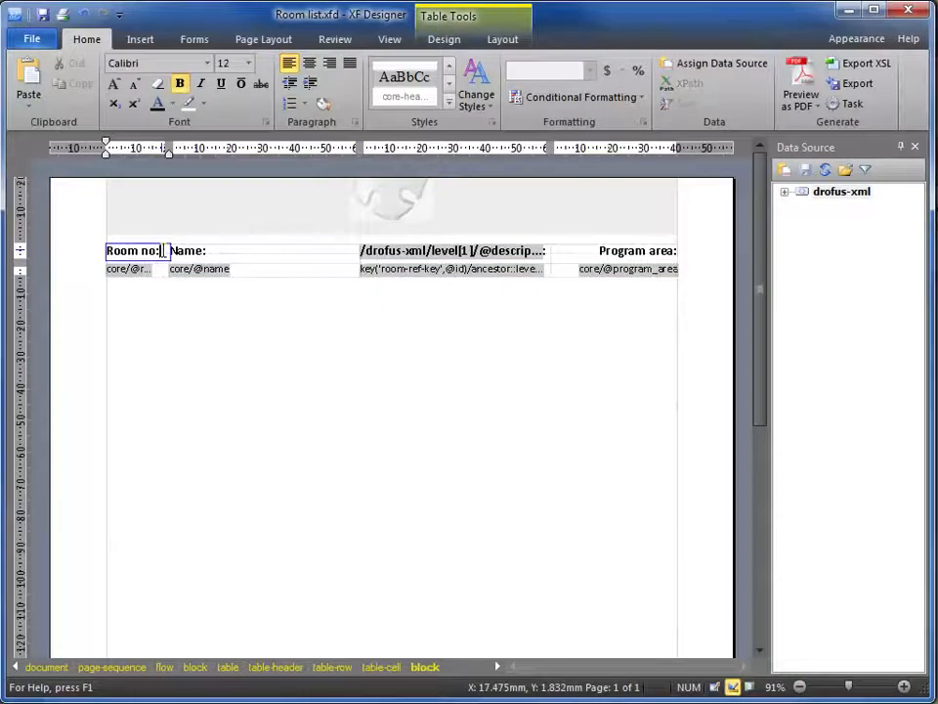
{"action": "left_click", "coordinate": [503, 39]}
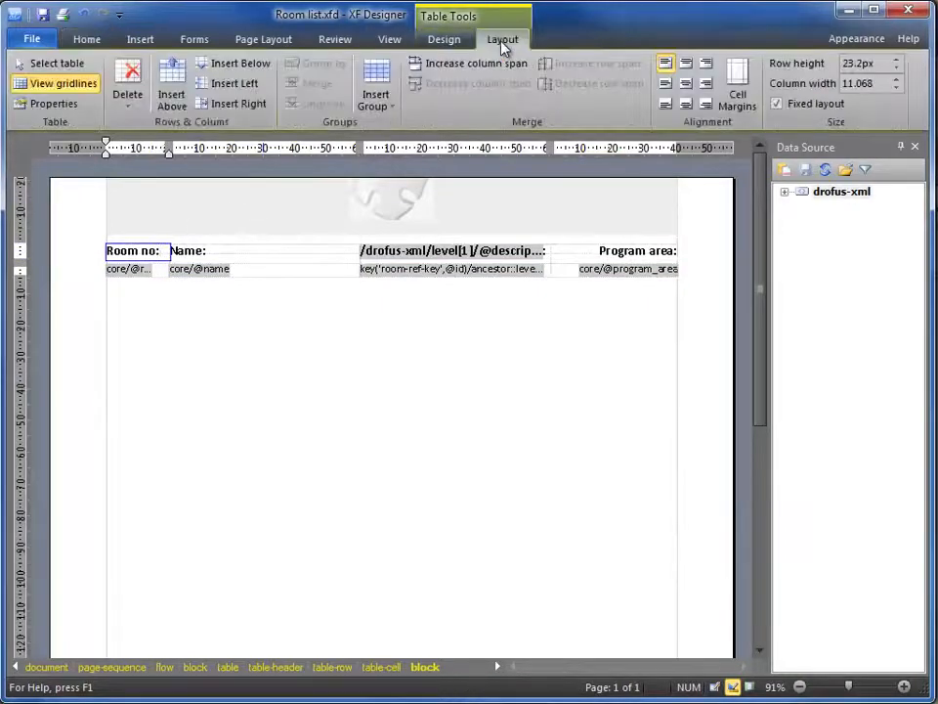
{"action": "left_click", "coordinate": [234, 85]}
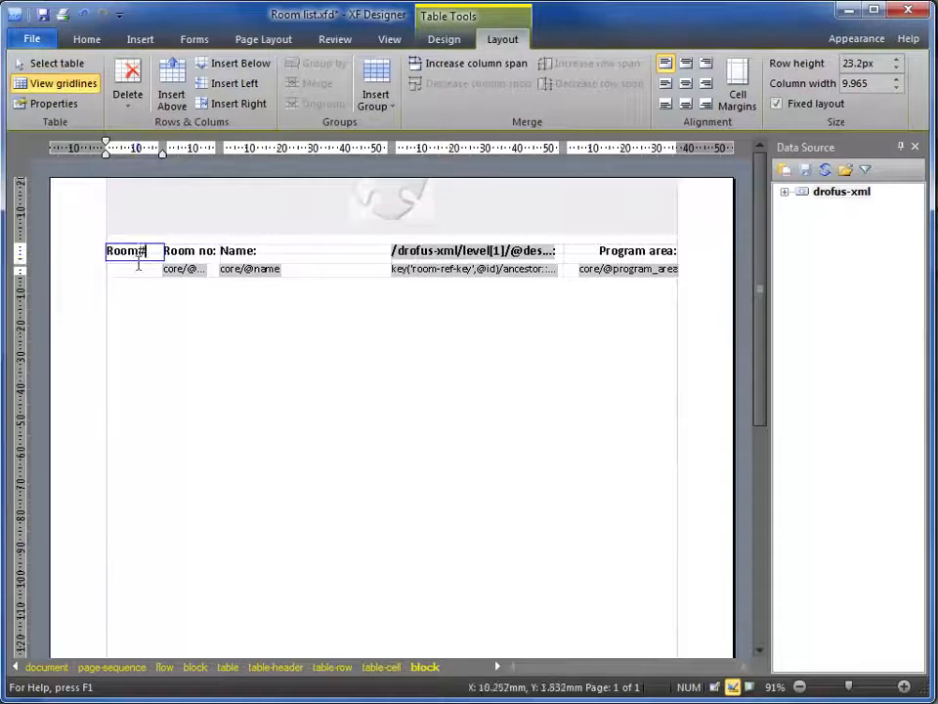
Step: Bind the room row's empty cell under Room# to the architect_no attribute from the first room's core element
{"action": "left_click", "coordinate": [135, 269]}
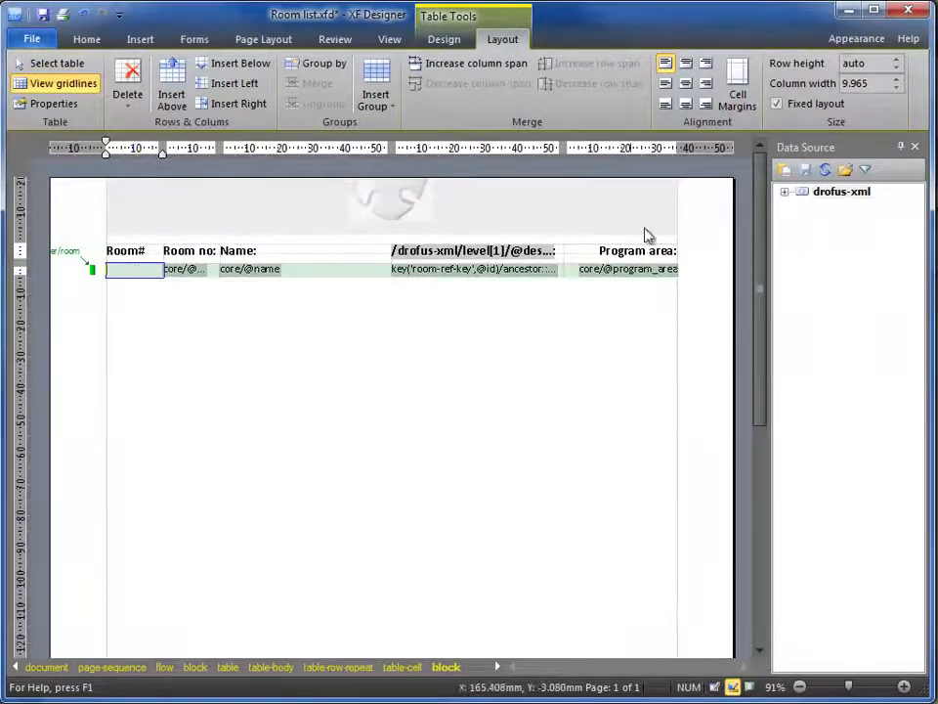
{"action": "left_click", "coordinate": [785, 192]}
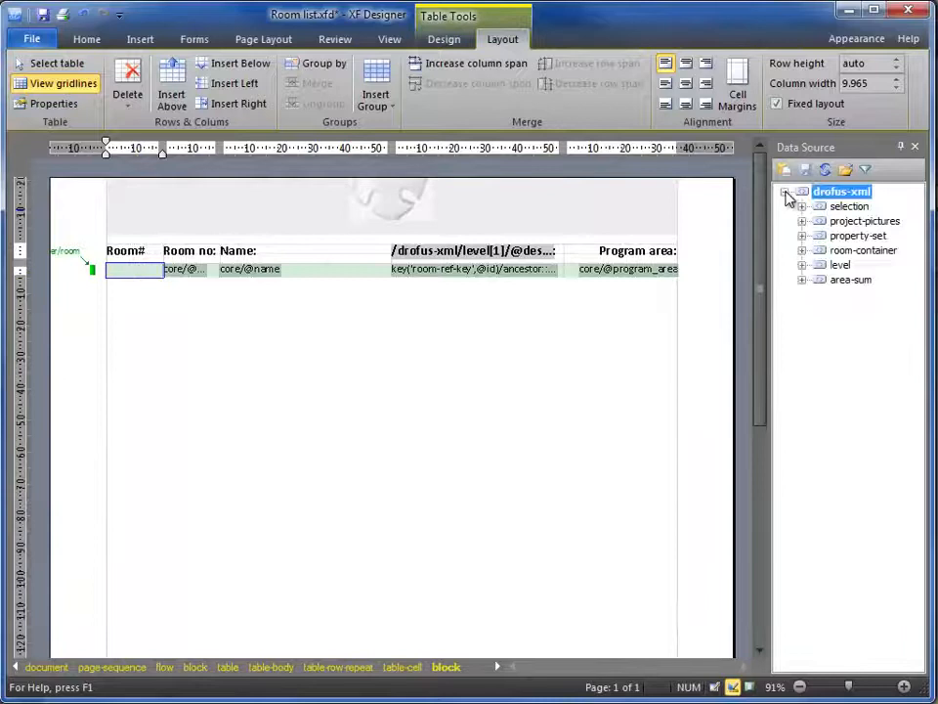
{"action": "left_click", "coordinate": [802, 251]}
{"action": "left_click", "coordinate": [820, 208]}
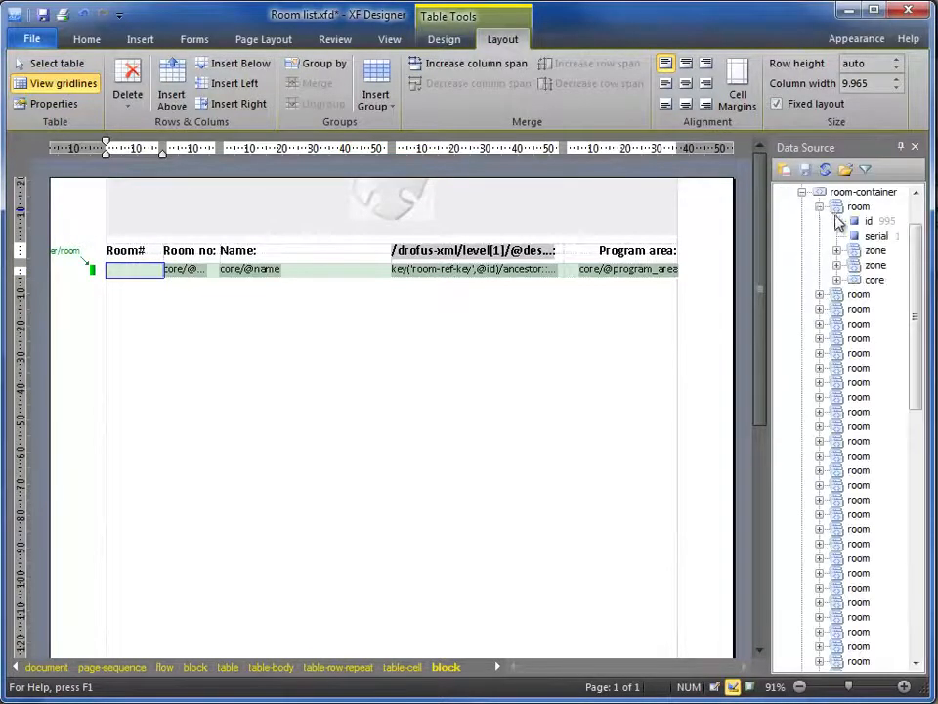
{"action": "left_click", "coordinate": [837, 280]}
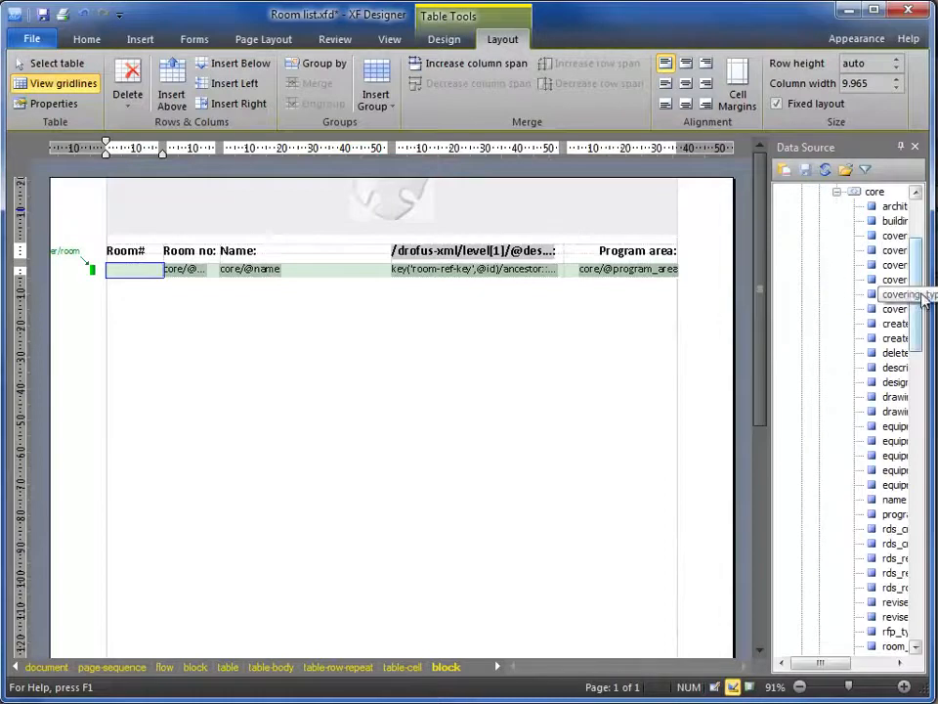
{"action": "left_click_drag", "start_coordinate": [823, 674], "coordinate": [848, 674]}
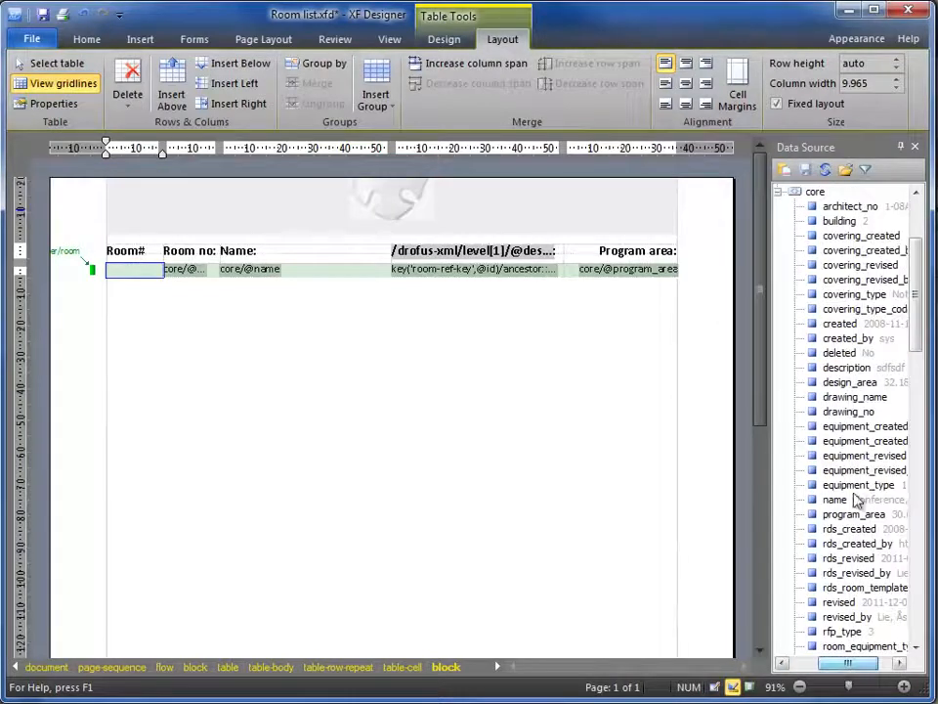
{"action": "left_click", "coordinate": [847, 411]}
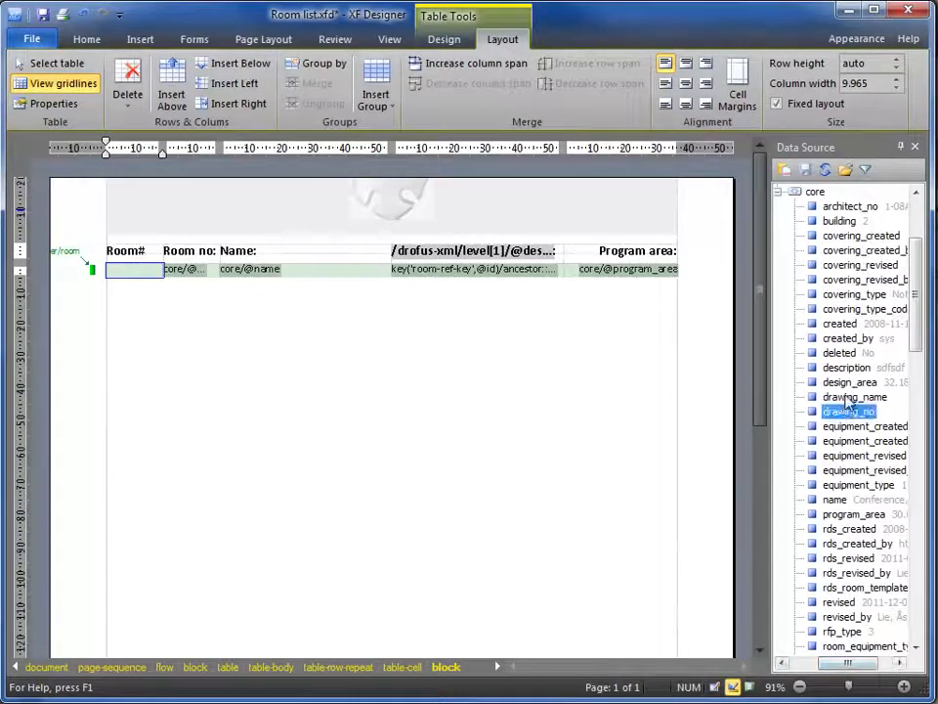
{"action": "left_click", "coordinate": [843, 206]}
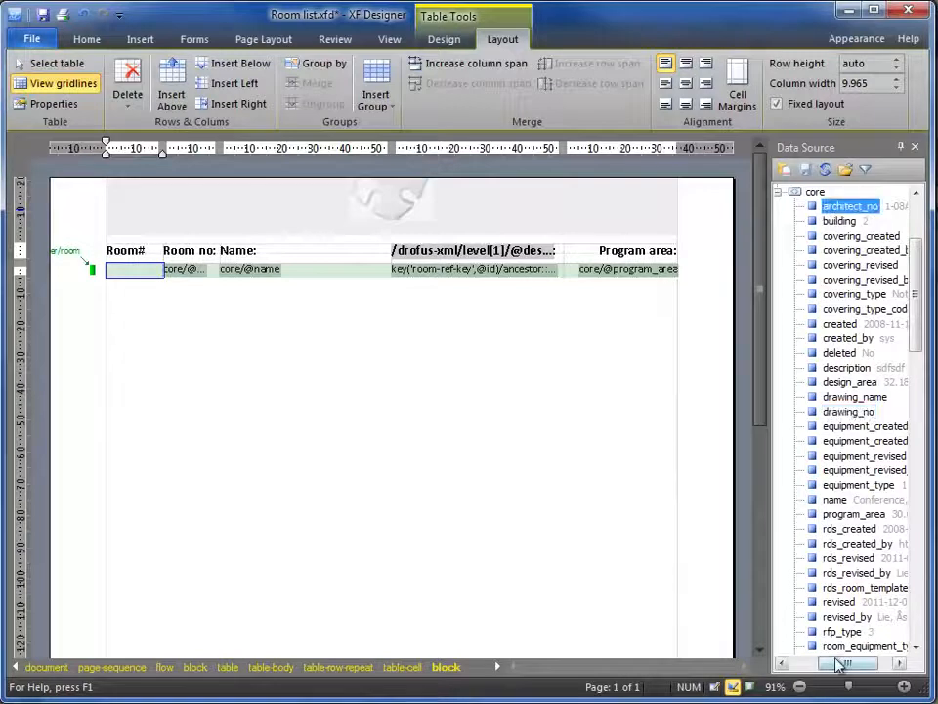
{"action": "left_click_drag", "start_coordinate": [847, 663], "coordinate": [860, 663]}
{"action": "left_click_drag", "start_coordinate": [877, 213], "coordinate": [139, 277]}
Step: Delete the level column between Name and Program area, and slightly narrow the Room# and Room no: columns
{"action": "left_click", "coordinate": [438, 274]}
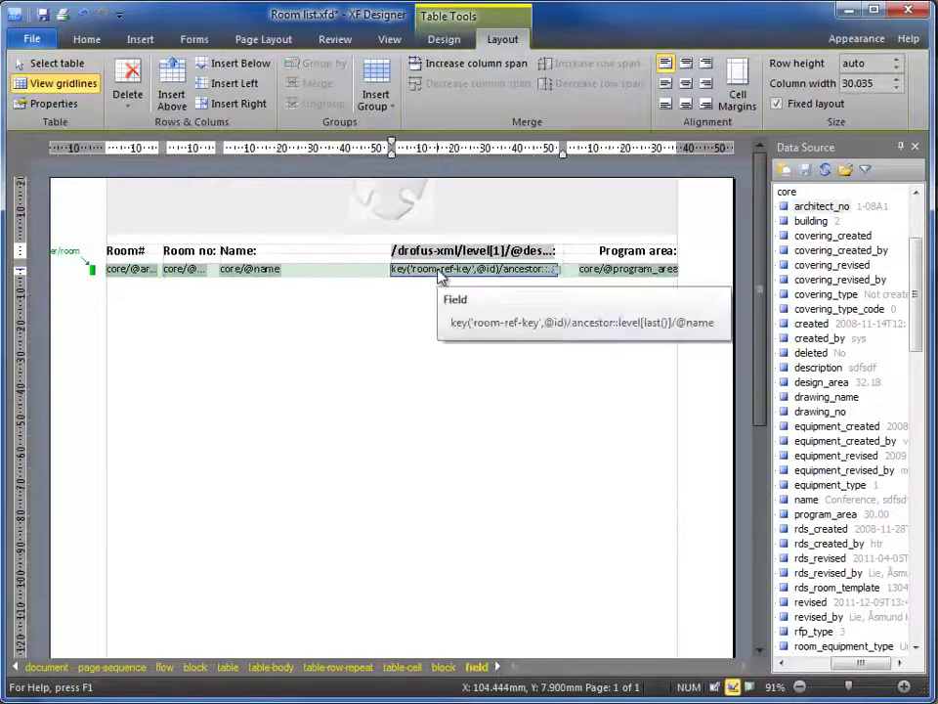
{"action": "left_click", "coordinate": [123, 106]}
{"action": "left_click", "coordinate": [144, 127]}
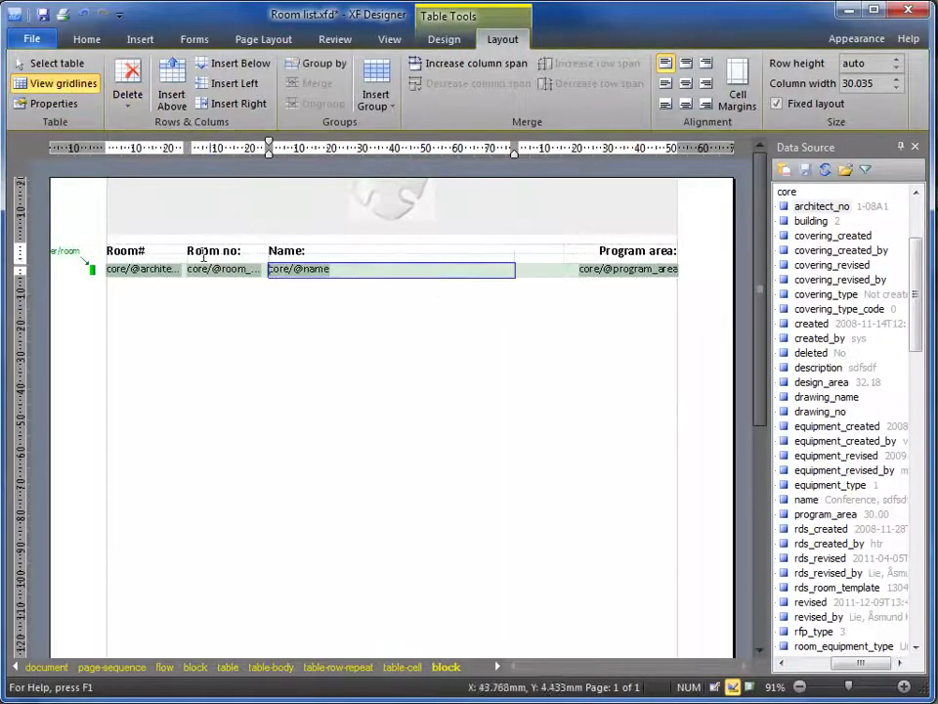
{"action": "left_click_drag", "start_coordinate": [188, 251], "coordinate": [183, 251]}
{"action": "left_click_drag", "start_coordinate": [267, 251], "coordinate": [261, 252]}
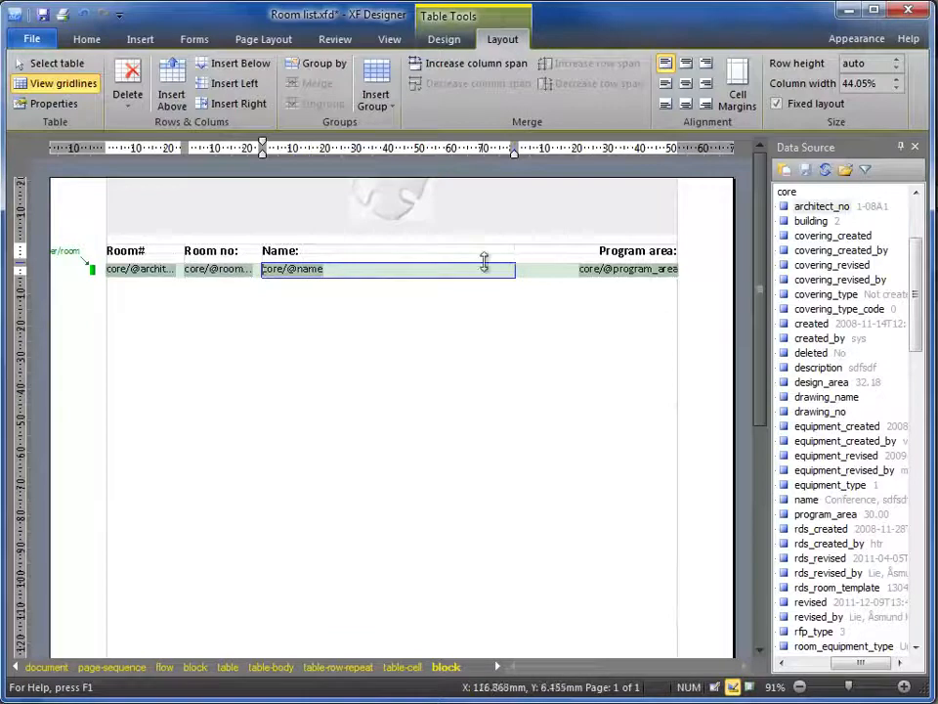
Step: Insert a table column after "Program area:" with the header "Design area:"
{"action": "left_click", "coordinate": [612, 253]}
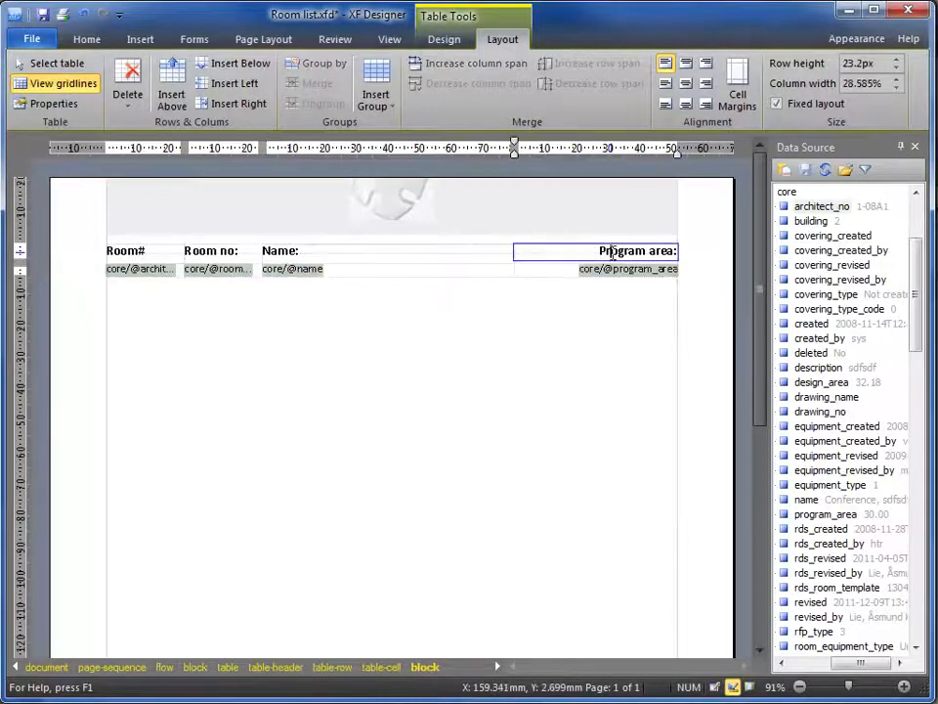
{"action": "left_click", "coordinate": [238, 111]}
{"action": "left_click", "coordinate": [575, 251]}
{"action": "type", "text": "Design area:"}
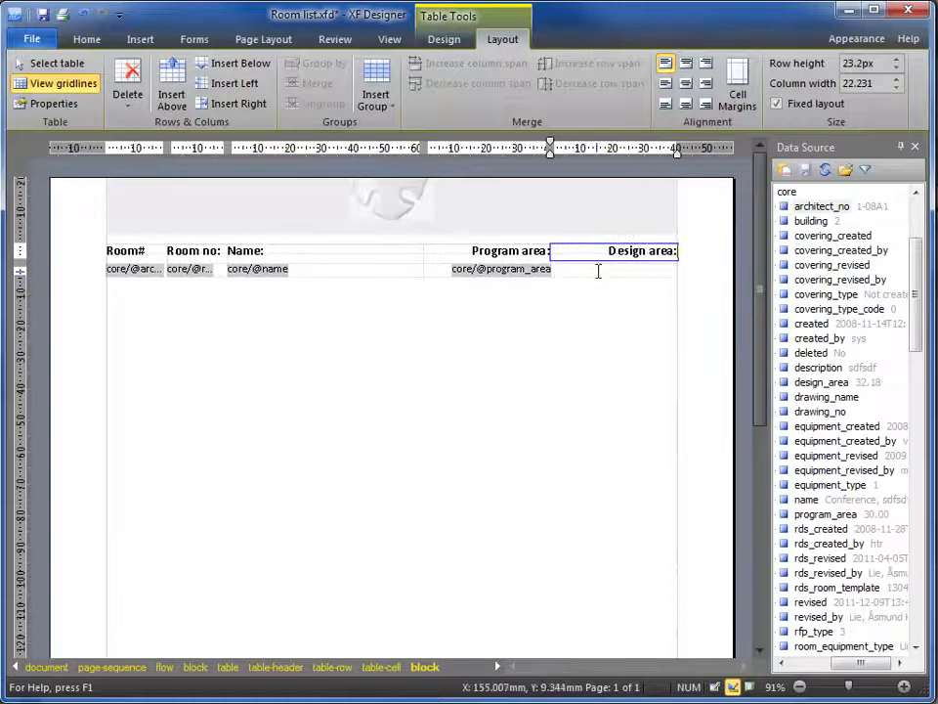
{"action": "left_click", "coordinate": [598, 274]}
{"action": "left_click", "coordinate": [804, 311]}
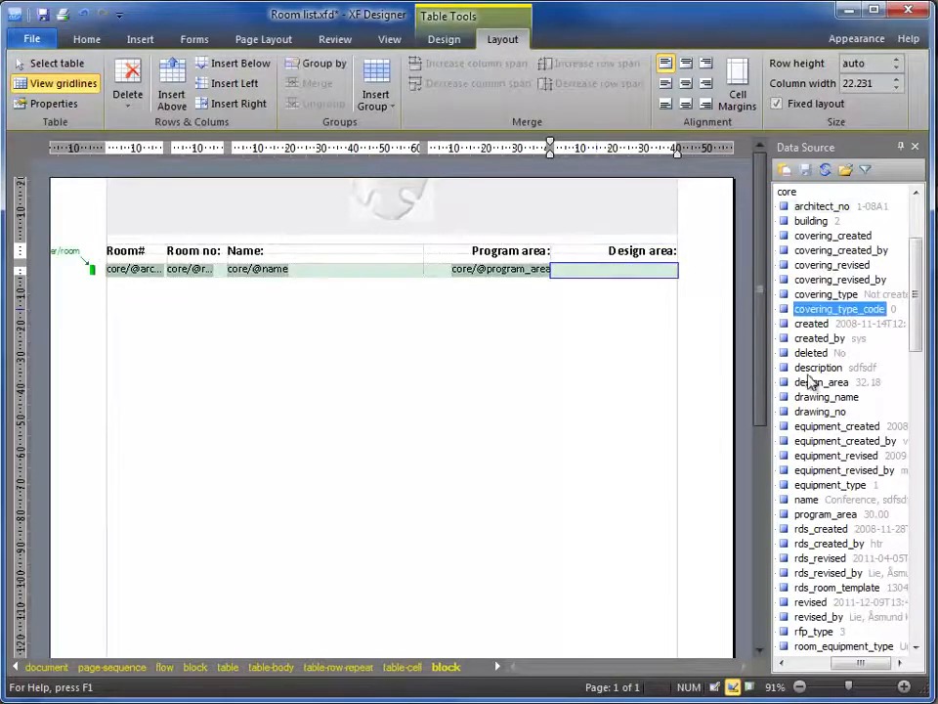
{"action": "left_click", "coordinate": [618, 272]}
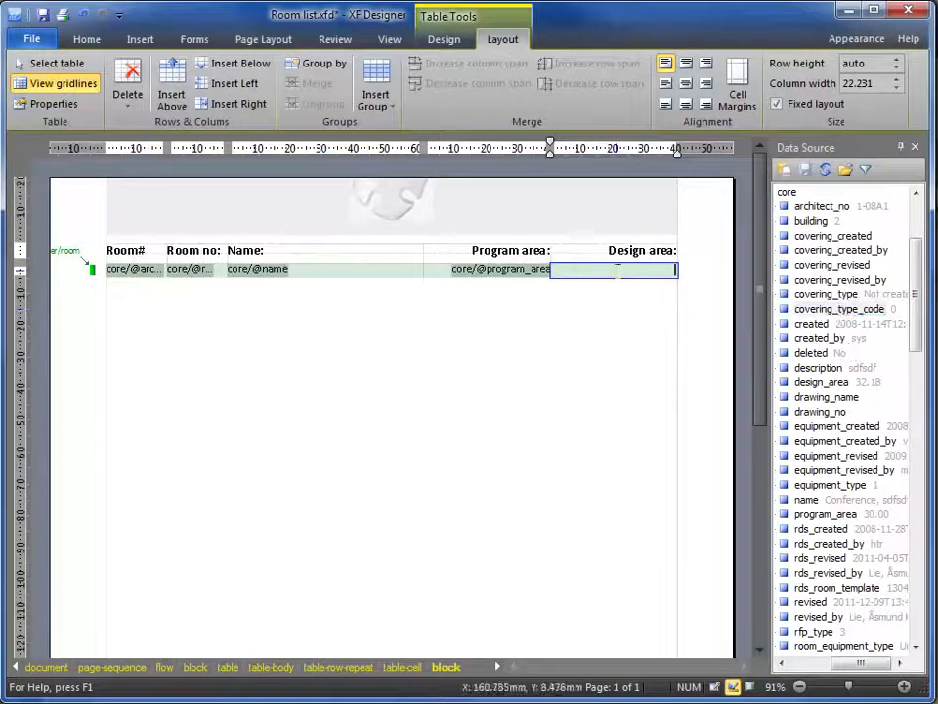
{"action": "left_click", "coordinate": [138, 41]}
{"action": "left_click", "coordinate": [604, 63]}
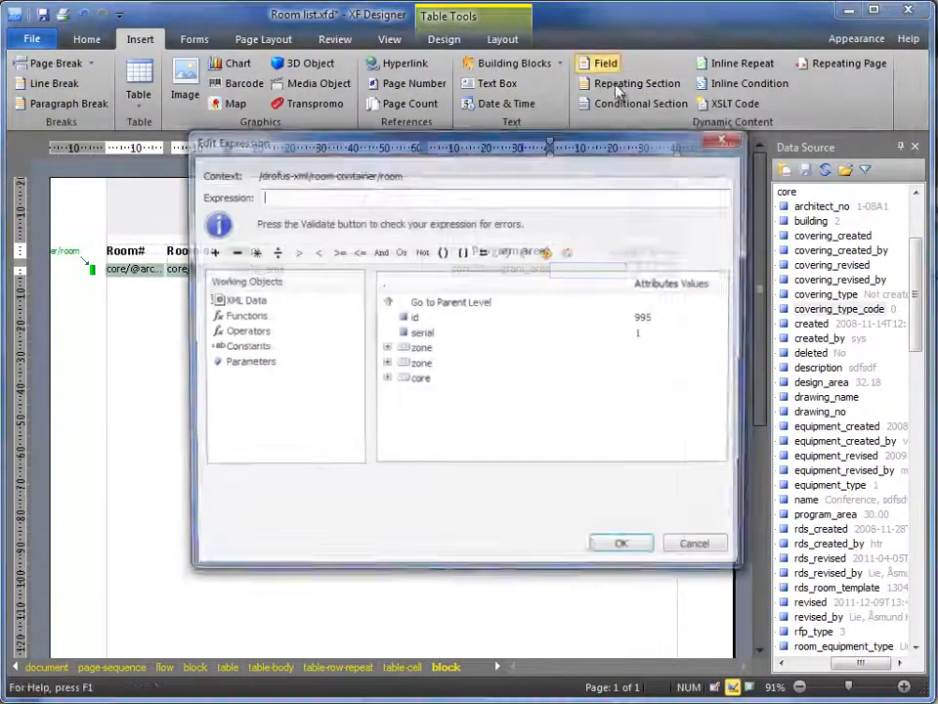
{"action": "left_click", "coordinate": [385, 381]}
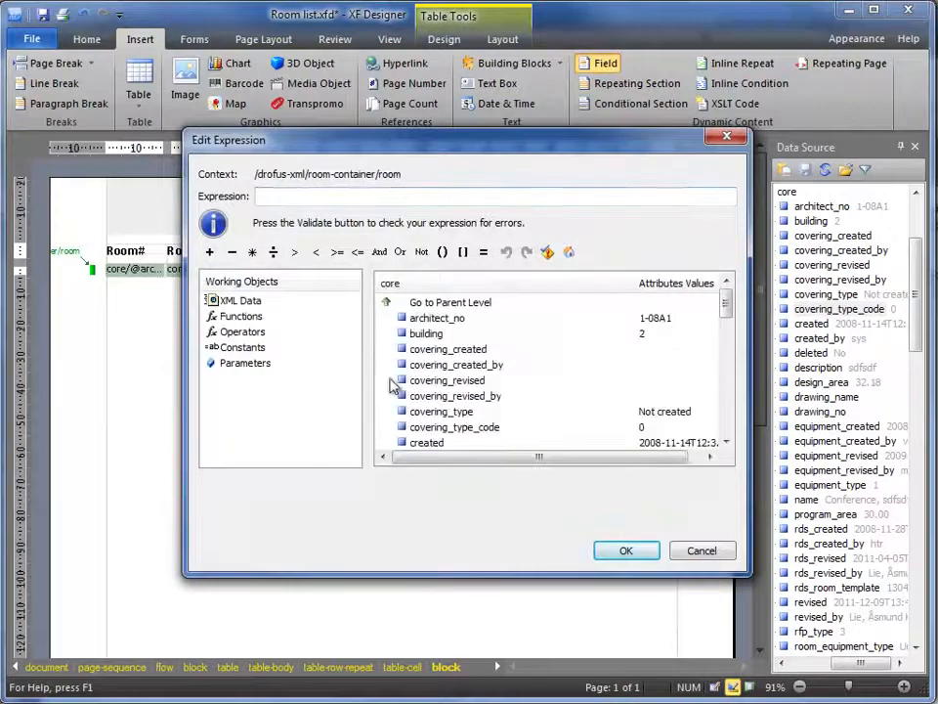
{"action": "left_click", "coordinate": [433, 367]}
{"action": "scroll", "coordinate": [433, 372], "scroll_direction": "down", "scroll_amount": 4}
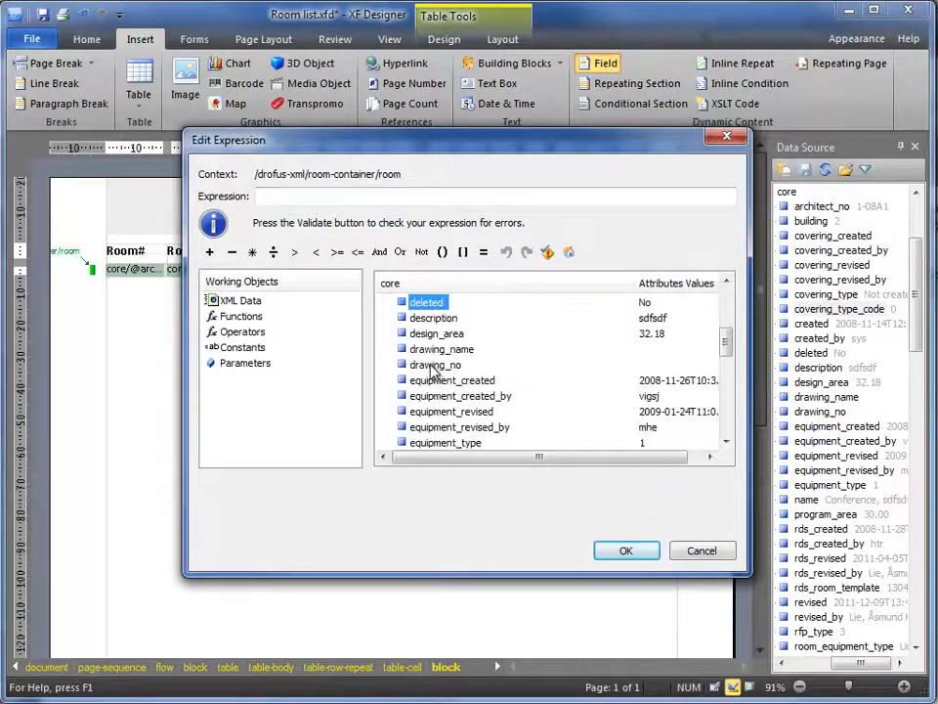
{"action": "double_click", "coordinate": [436, 333]}
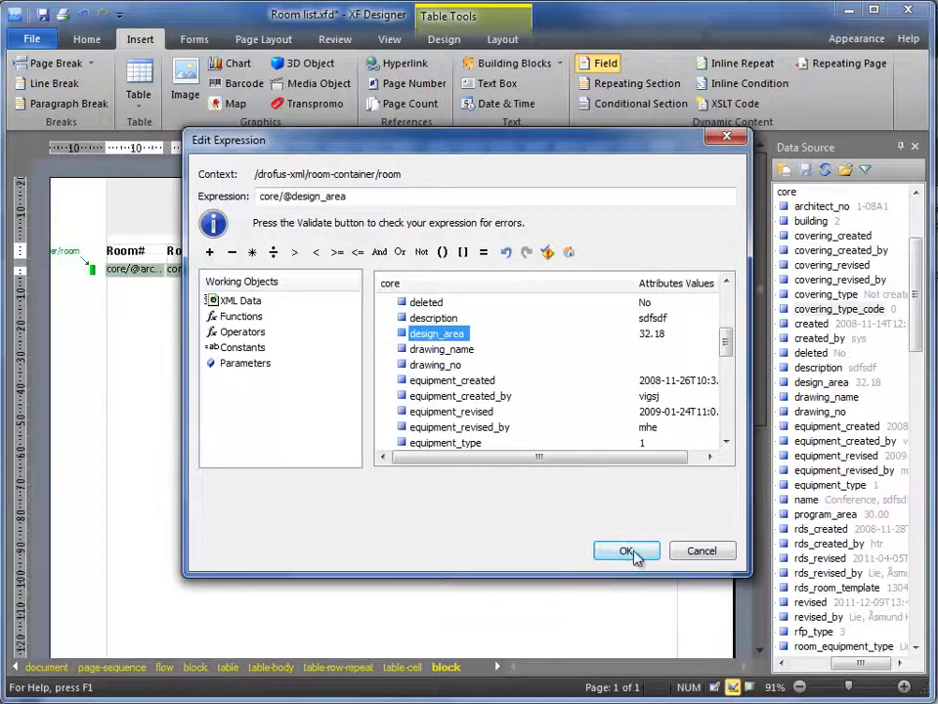
{"action": "left_click", "coordinate": [627, 552]}
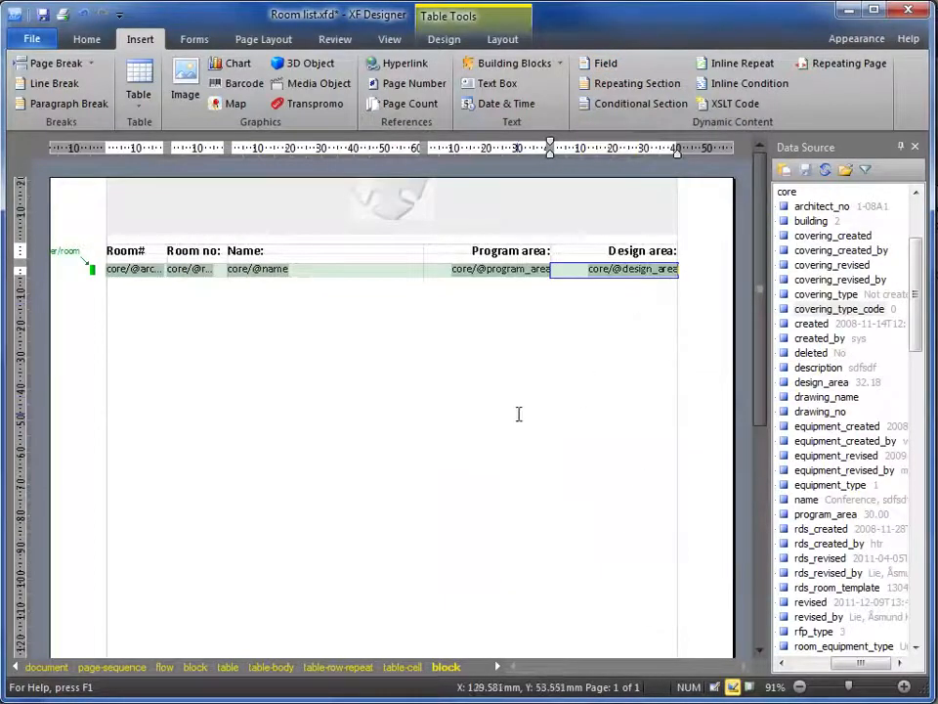
Step: Preview the report in Print Layout, look through its rows and columns, and return to Design View
{"action": "left_click", "coordinate": [384, 40]}
{"action": "left_click", "coordinate": [106, 88]}
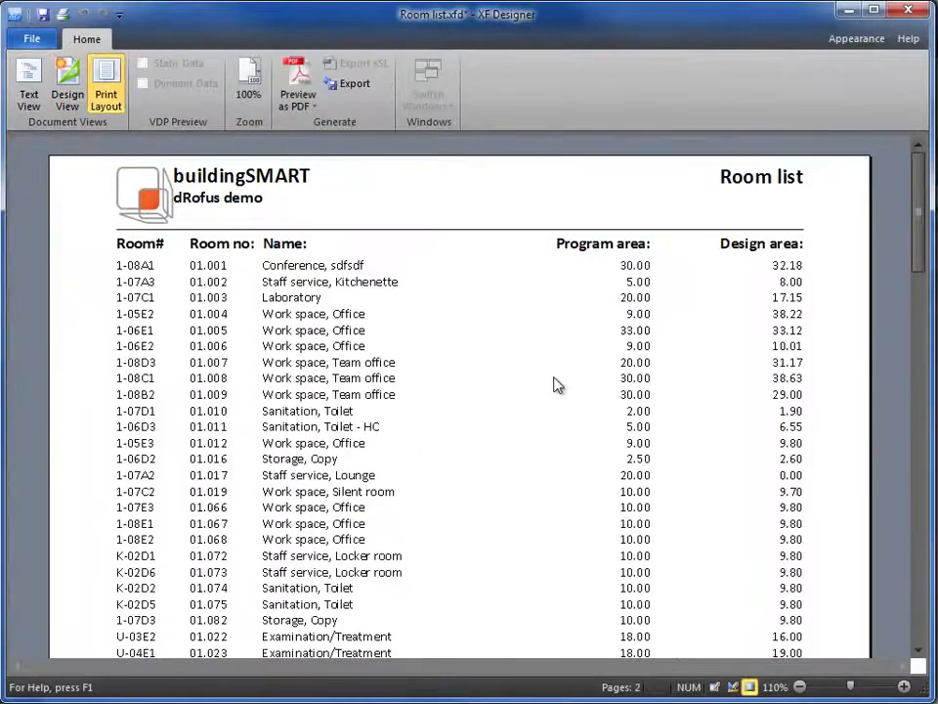
{"action": "scroll", "coordinate": [566, 396], "scroll_direction": "down", "scroll_amount": 3}
{"action": "scroll", "coordinate": [568, 397], "scroll_direction": "up", "scroll_amount": 3}
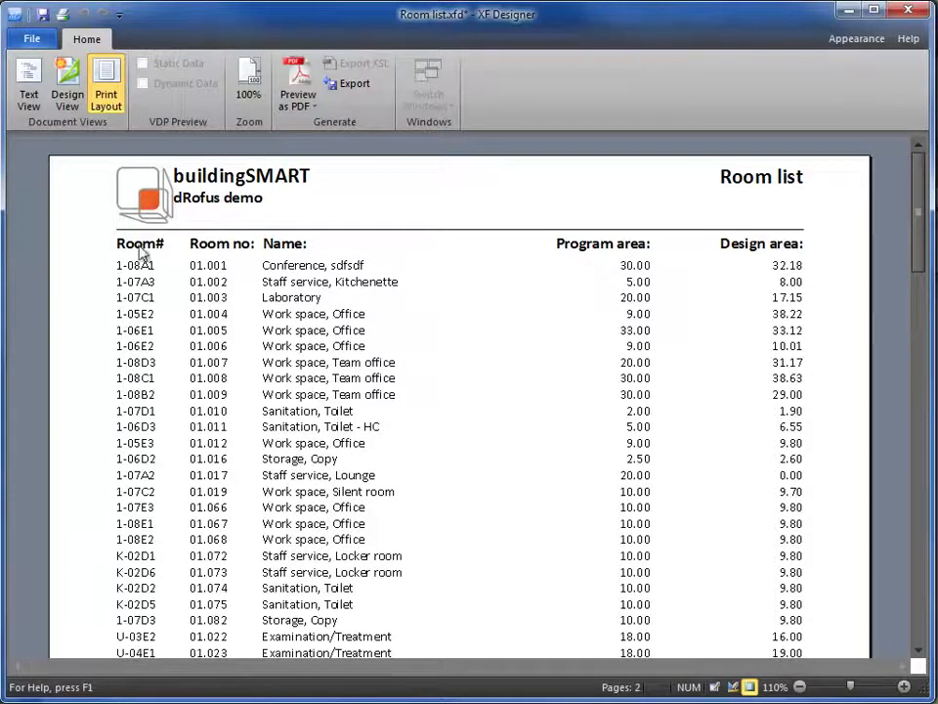
{"action": "left_click", "coordinate": [66, 83]}
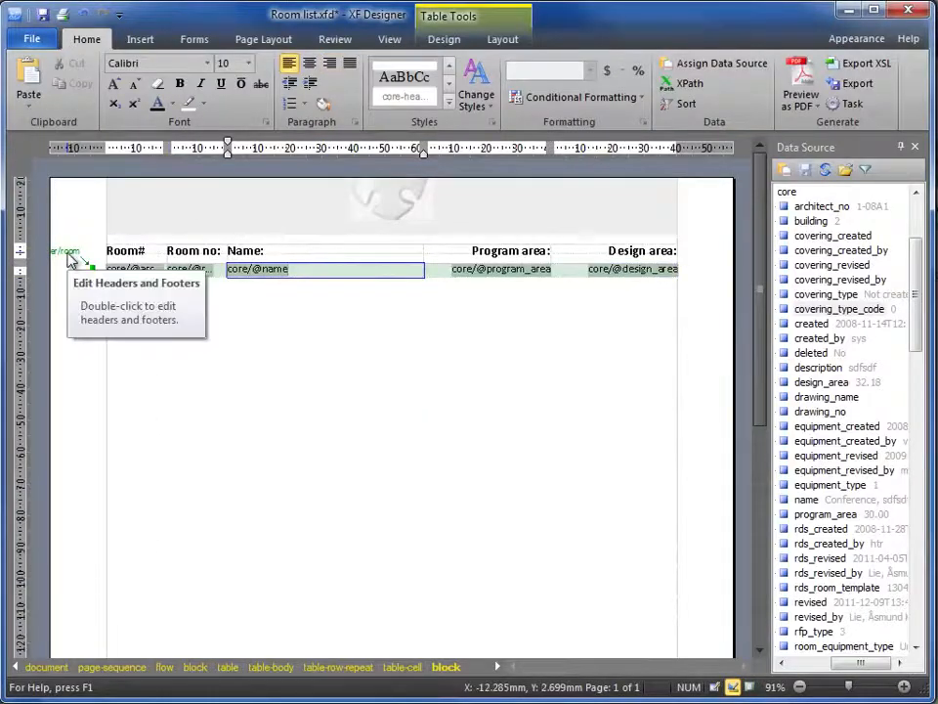
{"action": "left_click", "coordinate": [345, 670]}
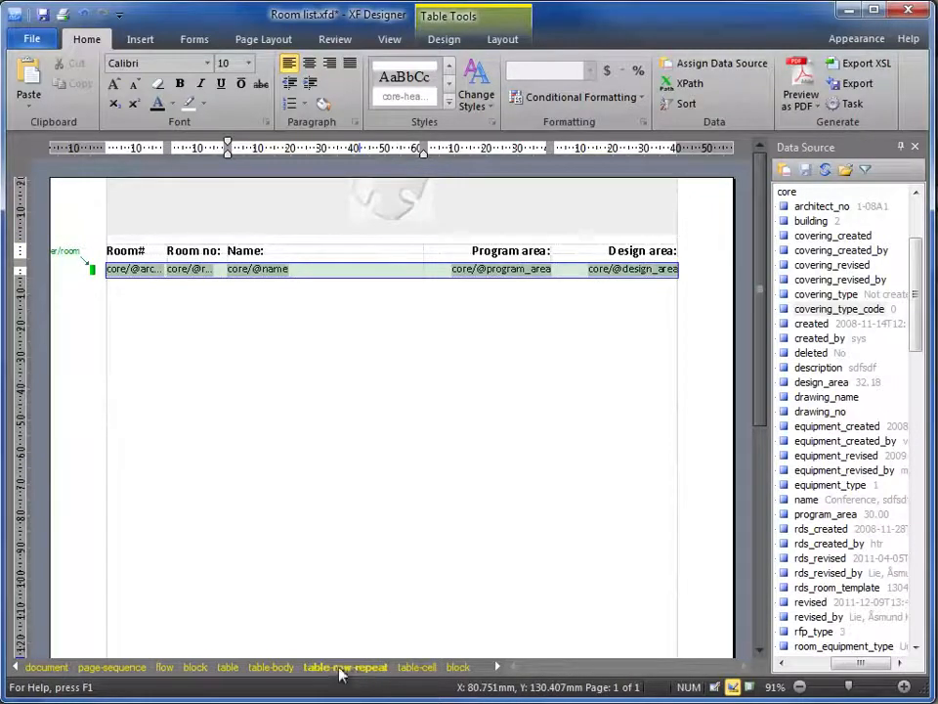
{"action": "right_click", "coordinate": [340, 670]}
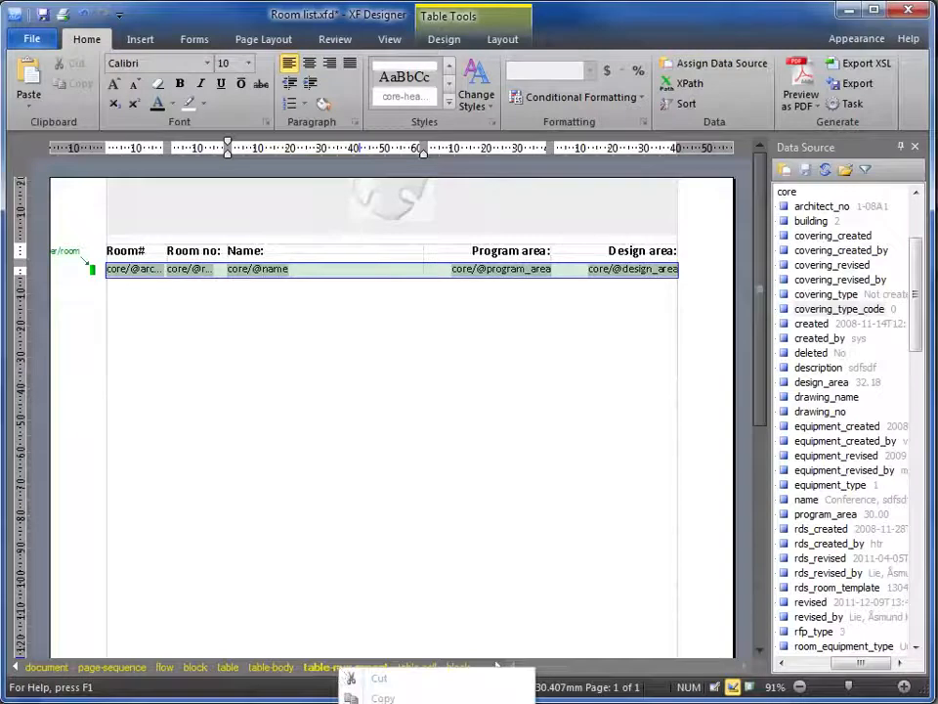
{"action": "left_click", "coordinate": [421, 702]}
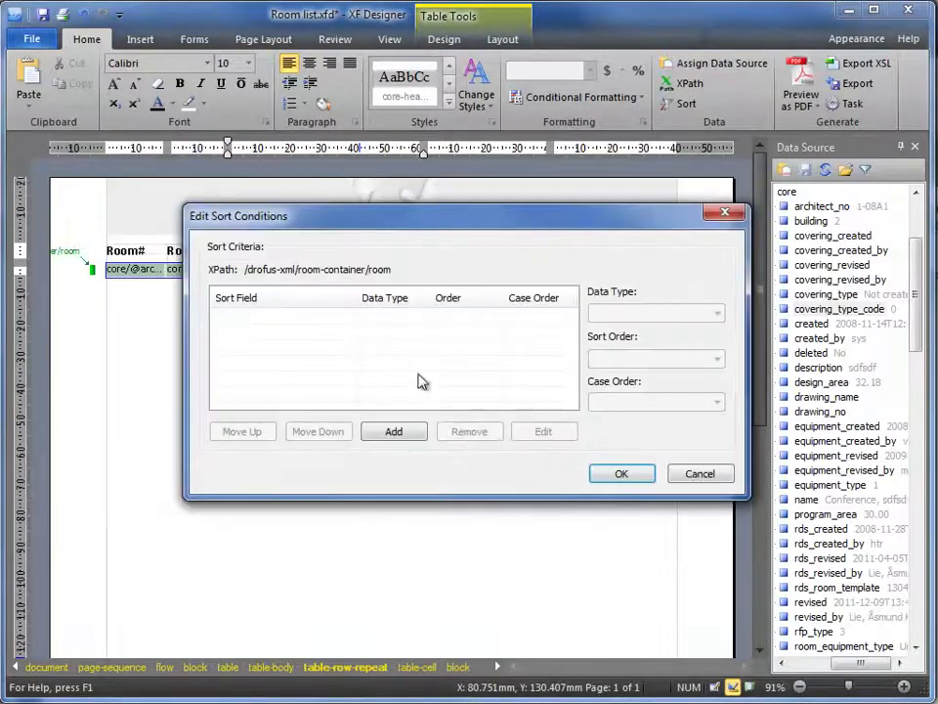
{"action": "left_click", "coordinate": [394, 431]}
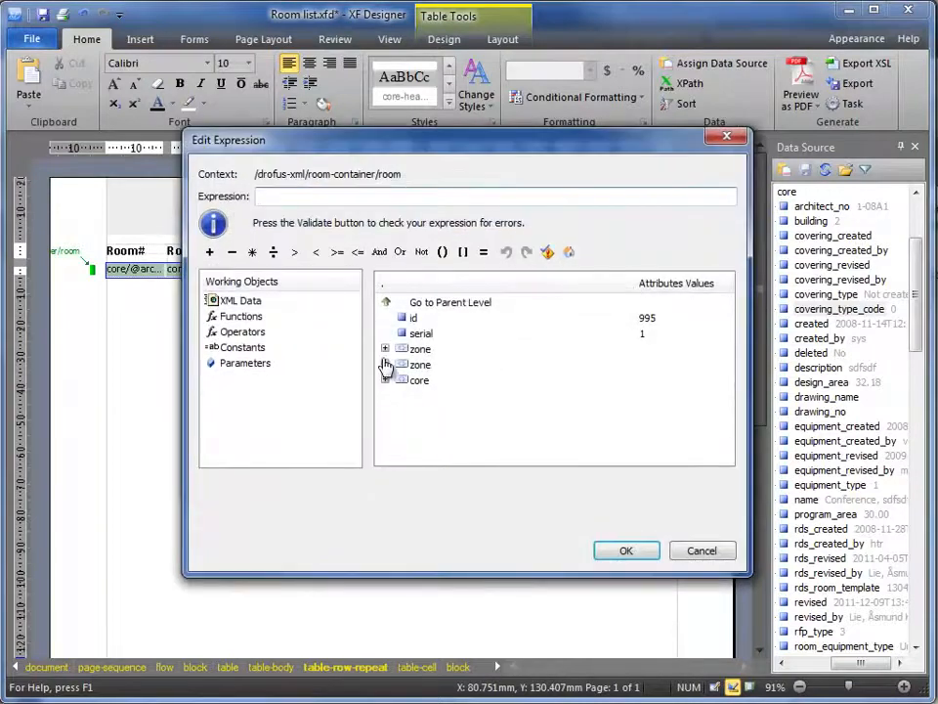
{"action": "double_click", "coordinate": [387, 384]}
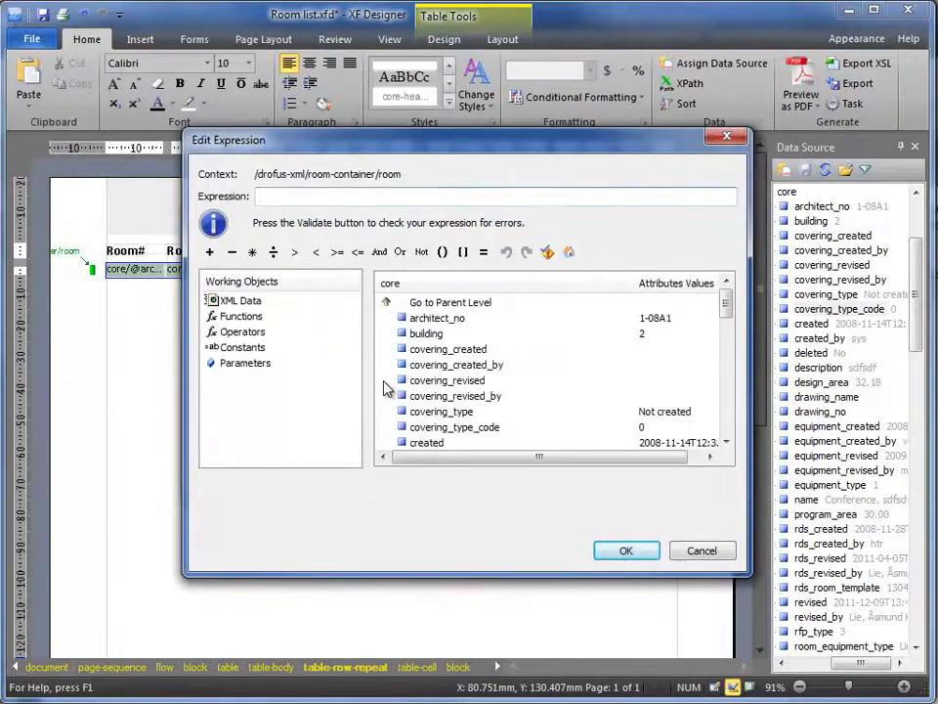
{"action": "double_click", "coordinate": [435, 319]}
{"action": "left_click", "coordinate": [623, 549]}
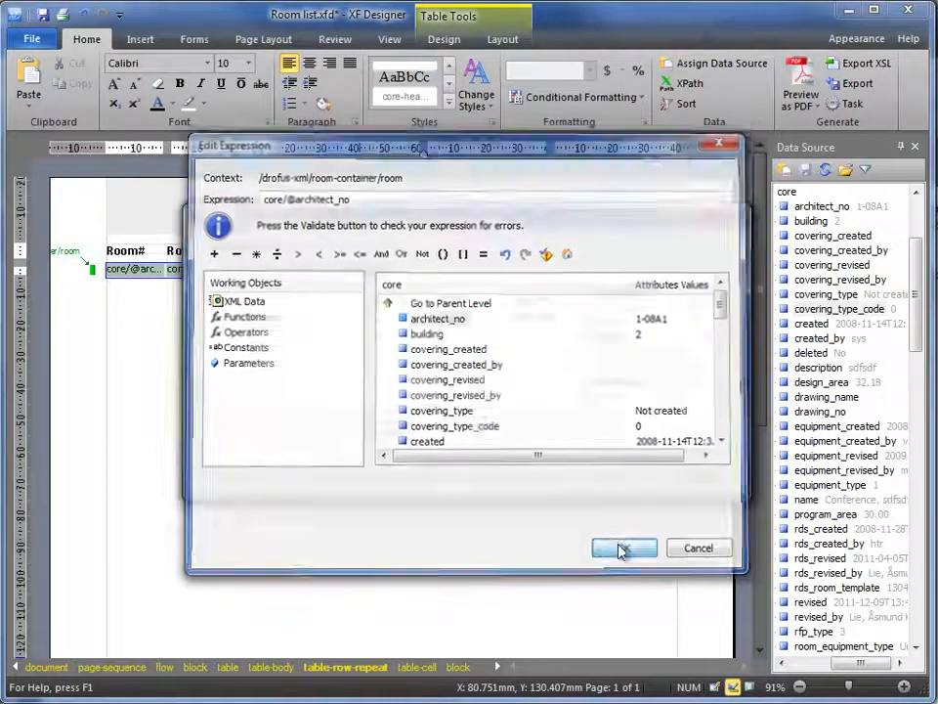
{"action": "left_click", "coordinate": [540, 321]}
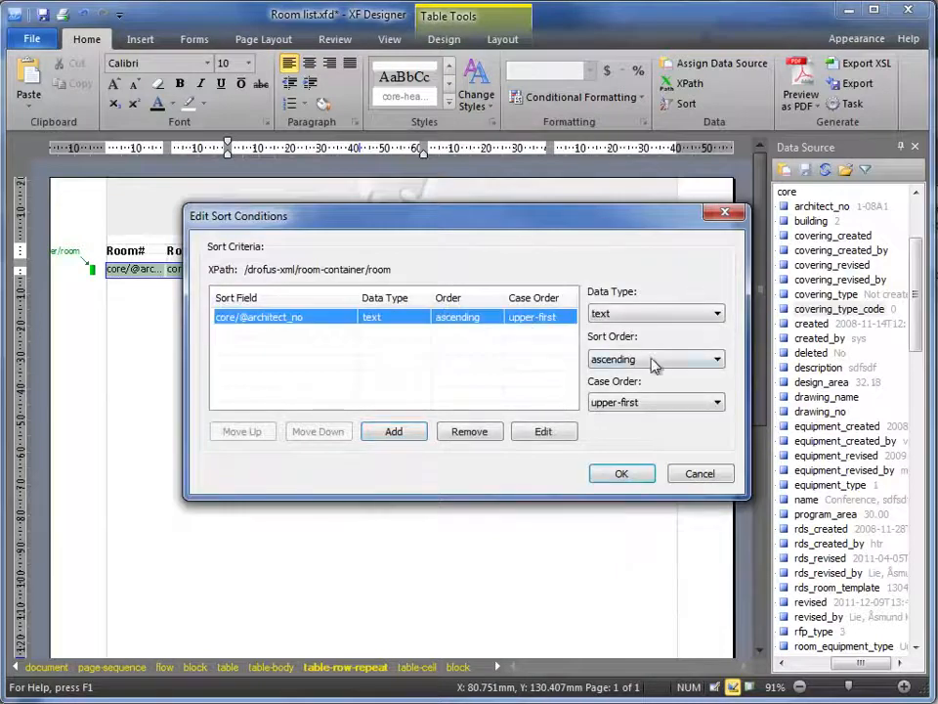
{"action": "left_click", "coordinate": [643, 477]}
{"action": "left_click", "coordinate": [420, 317]}
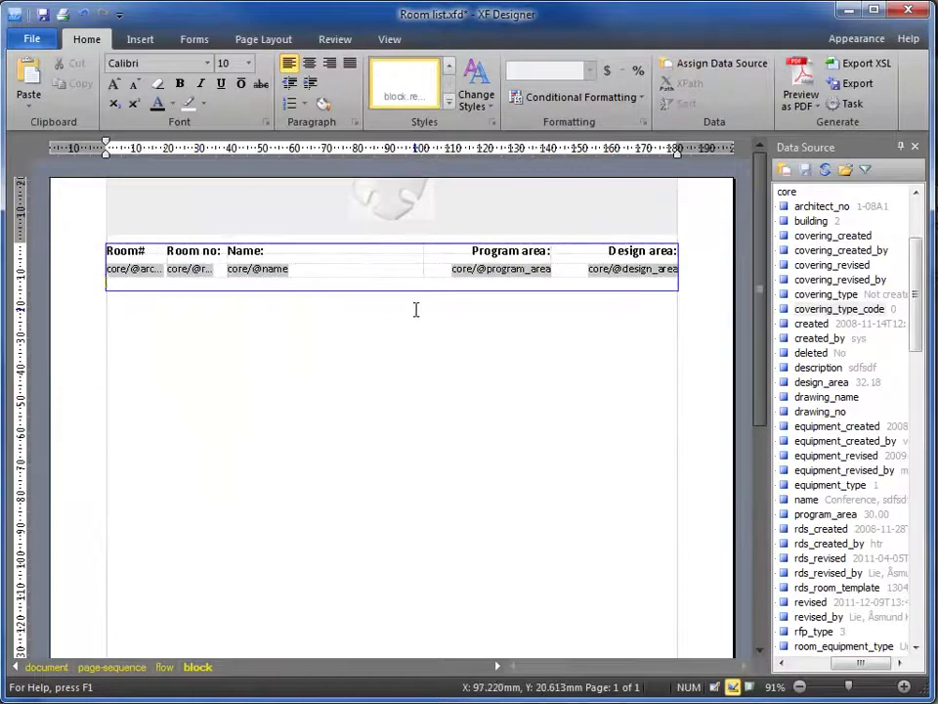
{"action": "key", "text": "F5"}
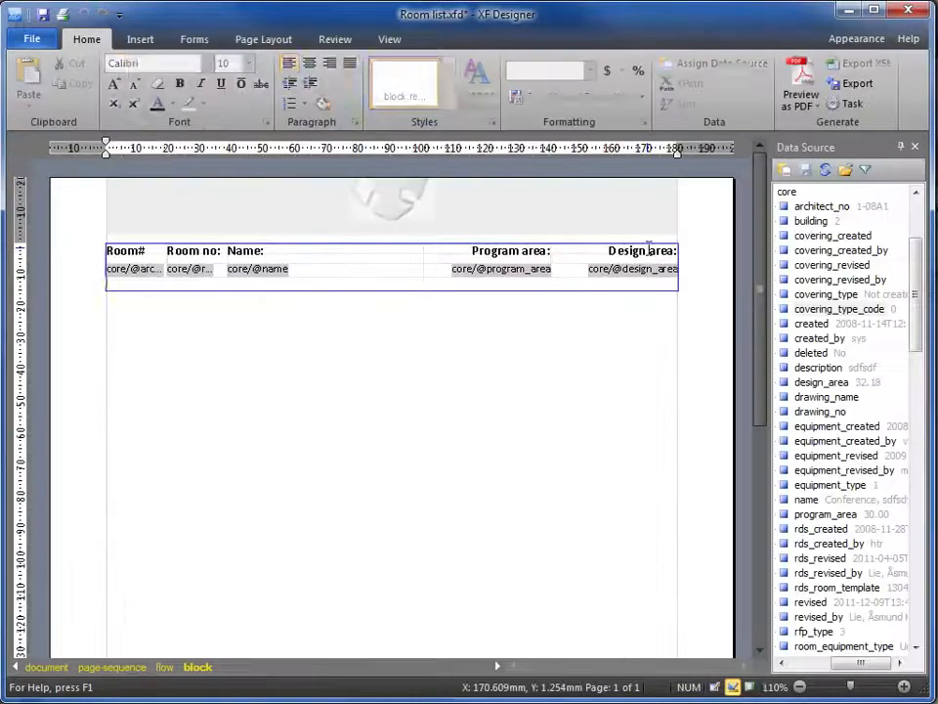
Step: Insert a table column after "Design area:" with the header "Diff:"
{"action": "left_click", "coordinate": [647, 252]}
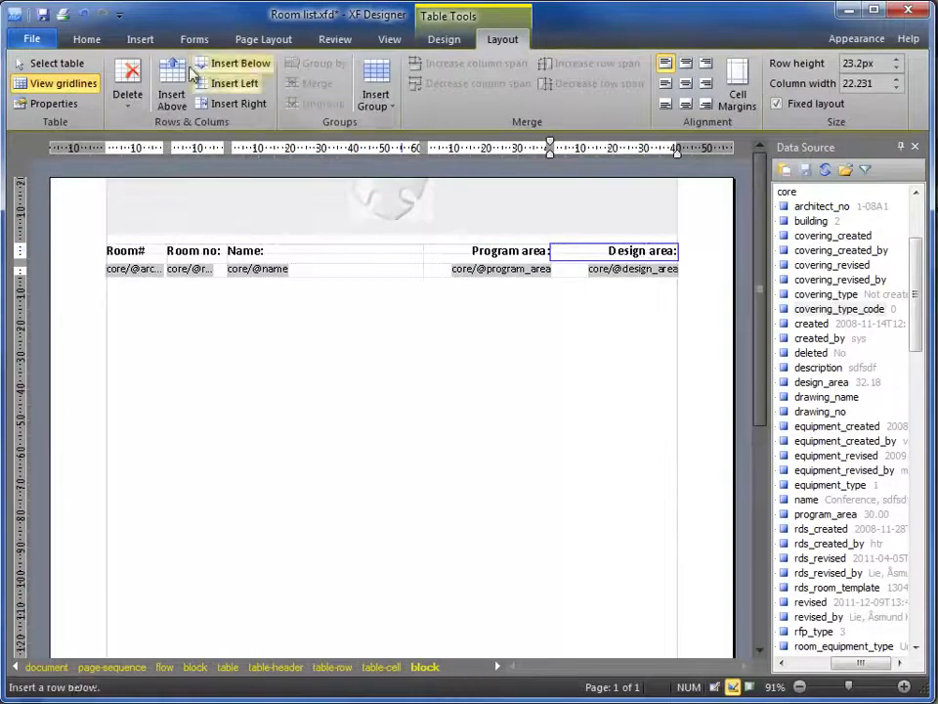
{"action": "left_click", "coordinate": [244, 103]}
{"action": "type", "text": "Diff:"}
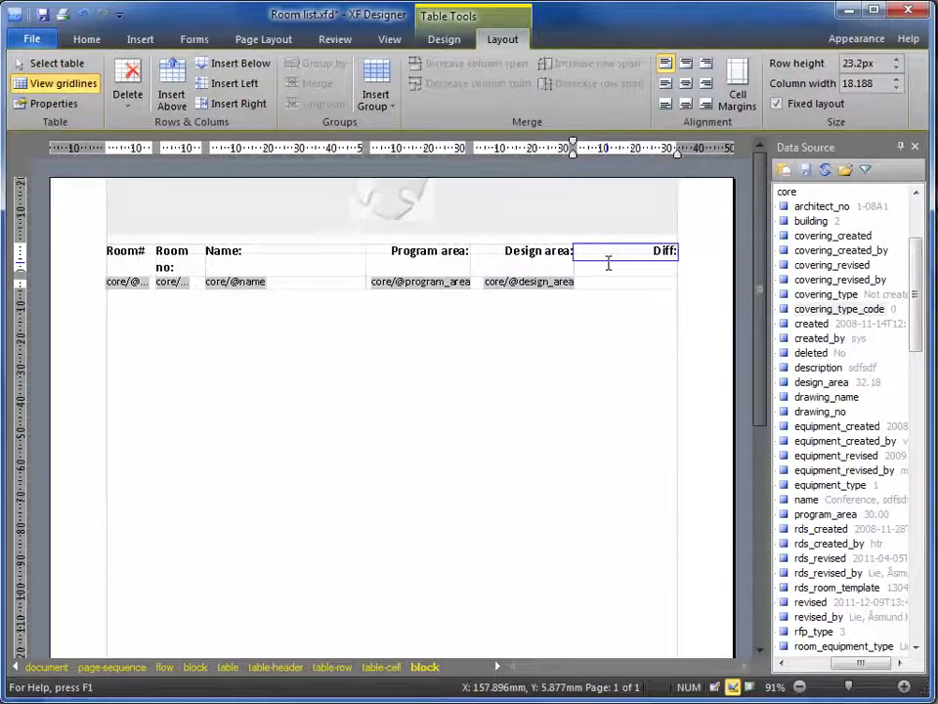
{"action": "left_click", "coordinate": [610, 281]}
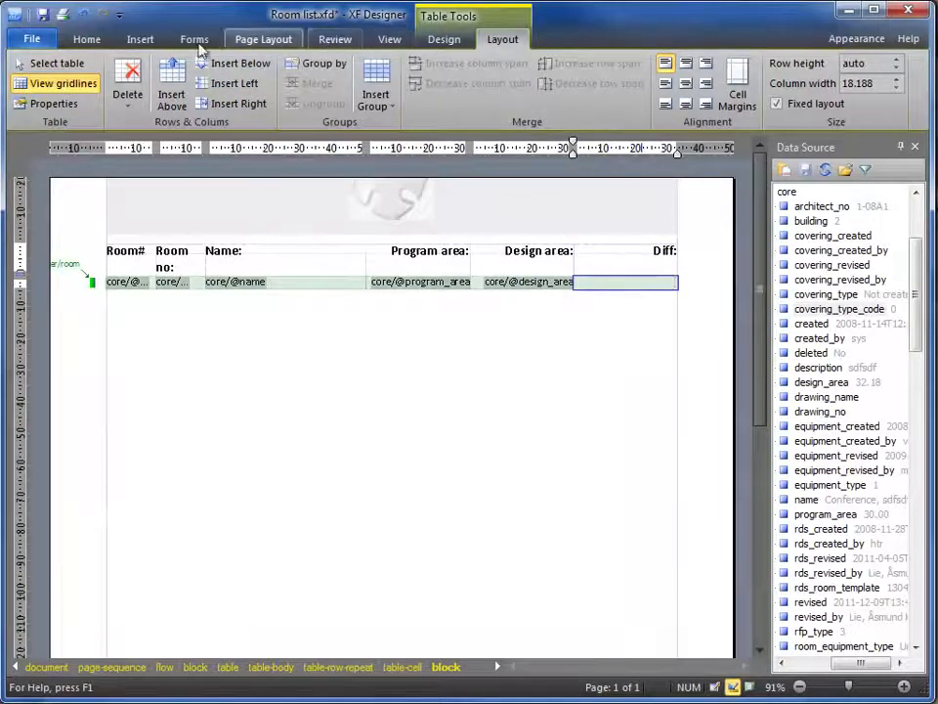
{"action": "left_click", "coordinate": [141, 43]}
{"action": "left_click", "coordinate": [601, 64]}
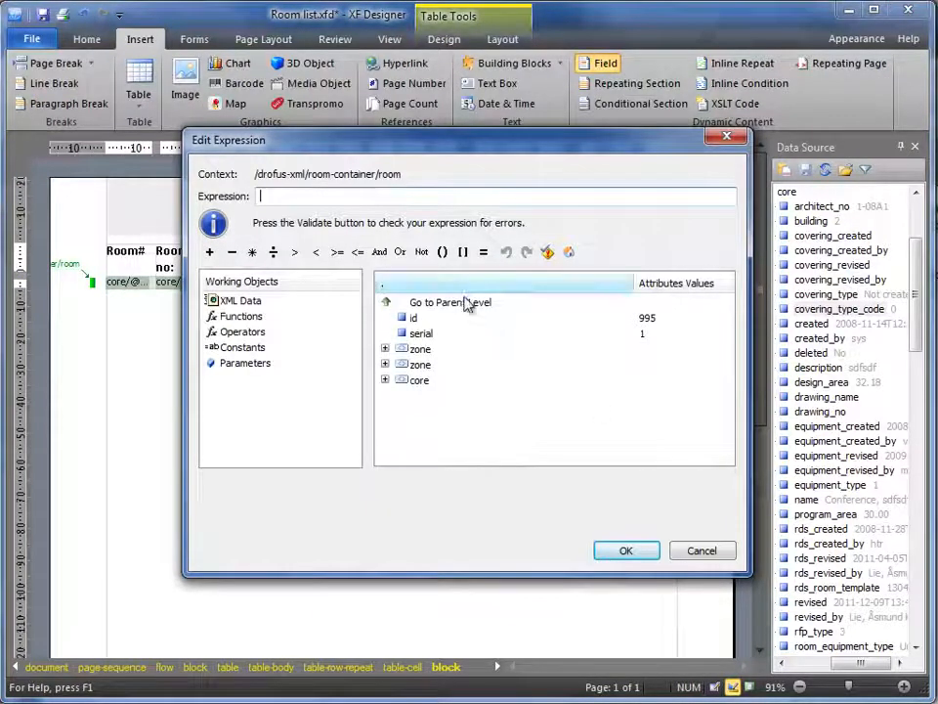
{"action": "left_click", "coordinate": [388, 384]}
{"action": "left_click", "coordinate": [431, 352]}
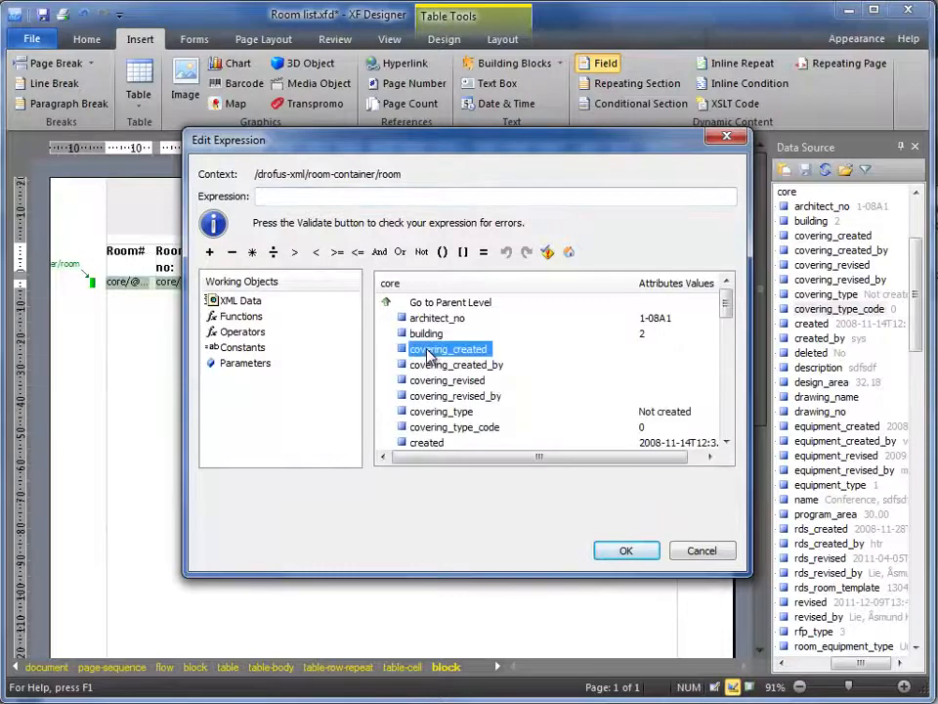
{"action": "scroll", "coordinate": [439, 337], "scroll_direction": "down", "scroll_amount": 4}
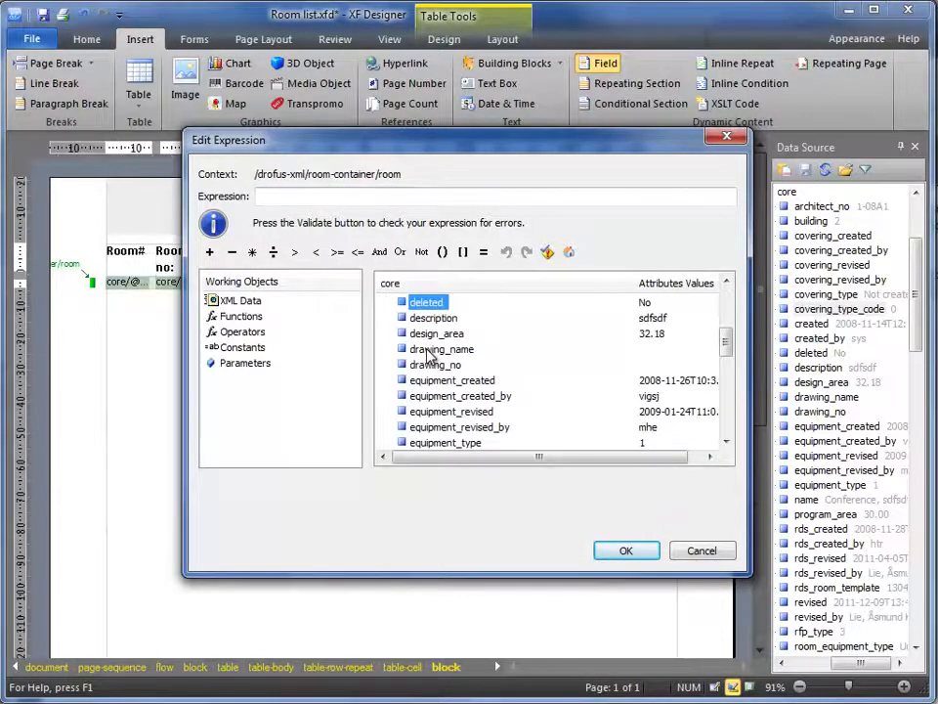
{"action": "double_click", "coordinate": [438, 337]}
{"action": "left_click", "coordinate": [394, 199]}
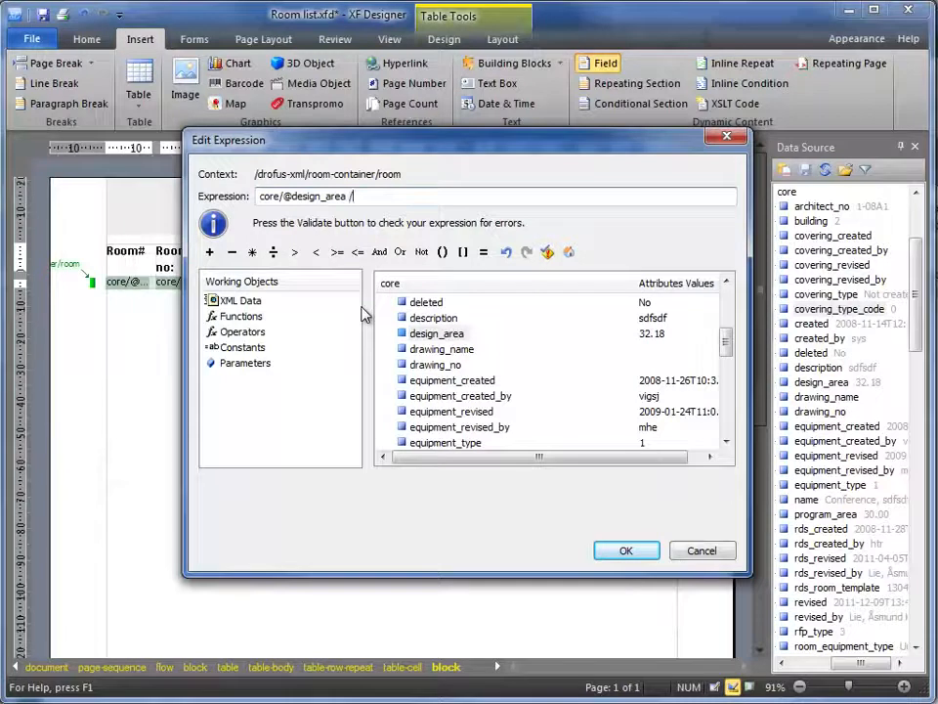
{"action": "left_click", "coordinate": [241, 332]}
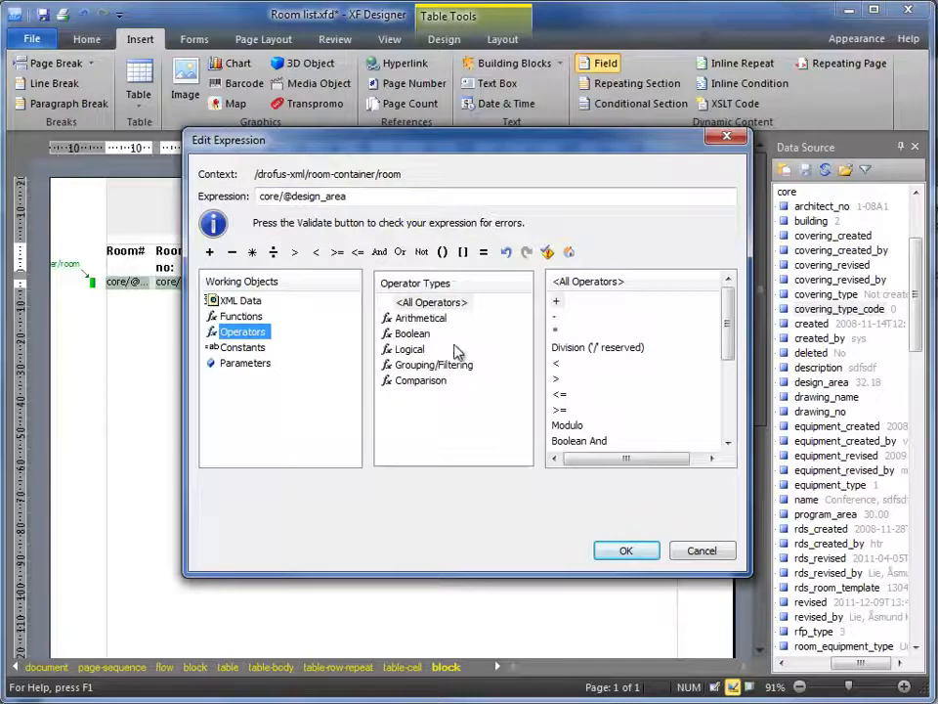
{"action": "double_click", "coordinate": [573, 349]}
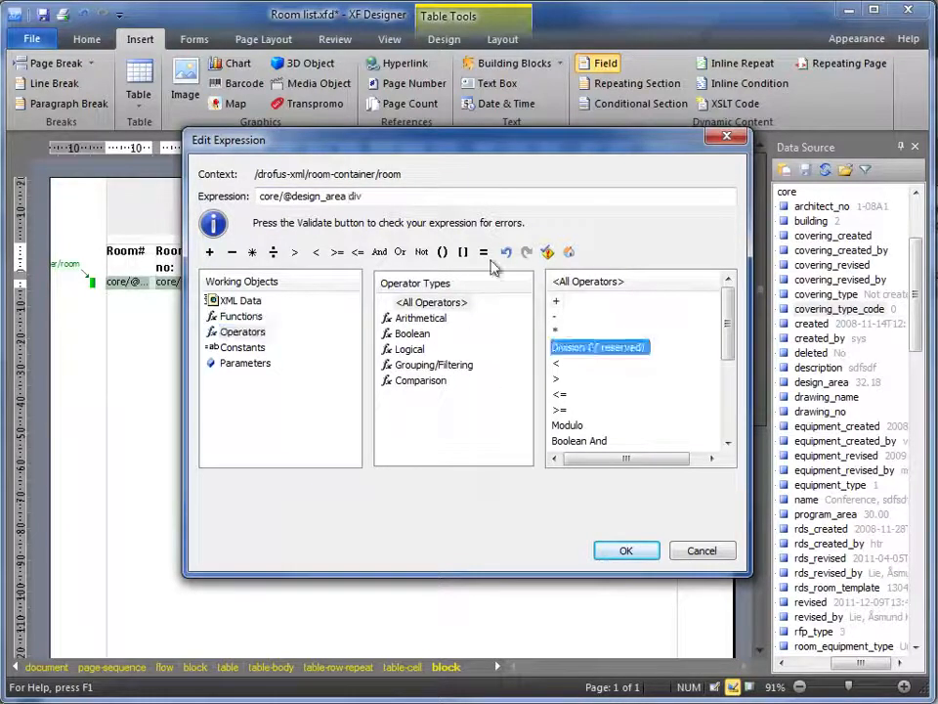
{"action": "left_click", "coordinate": [417, 194]}
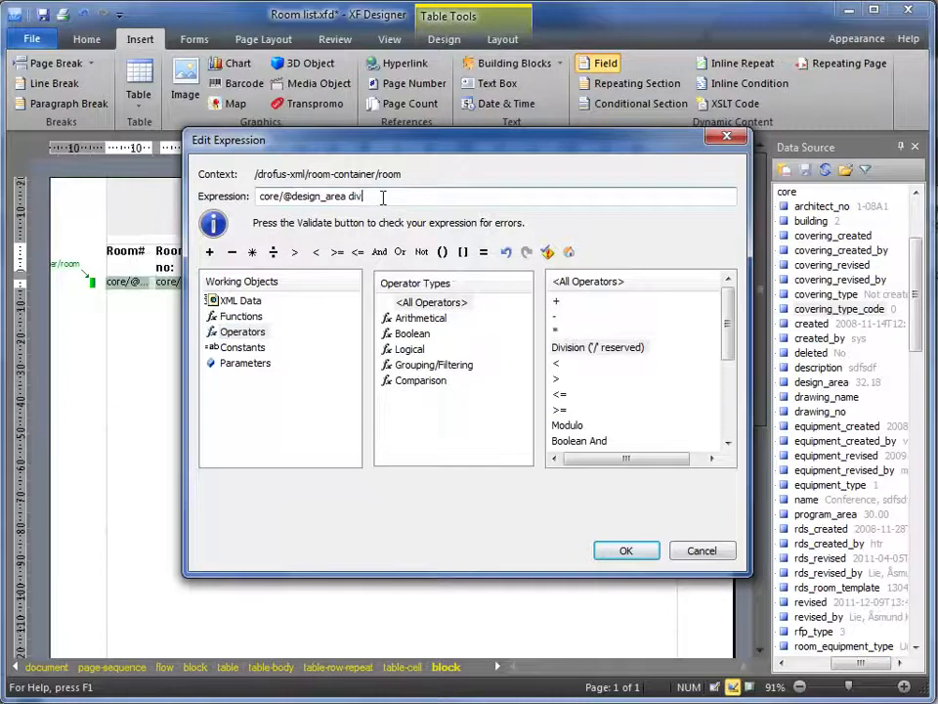
{"action": "left_click", "coordinate": [239, 300]}
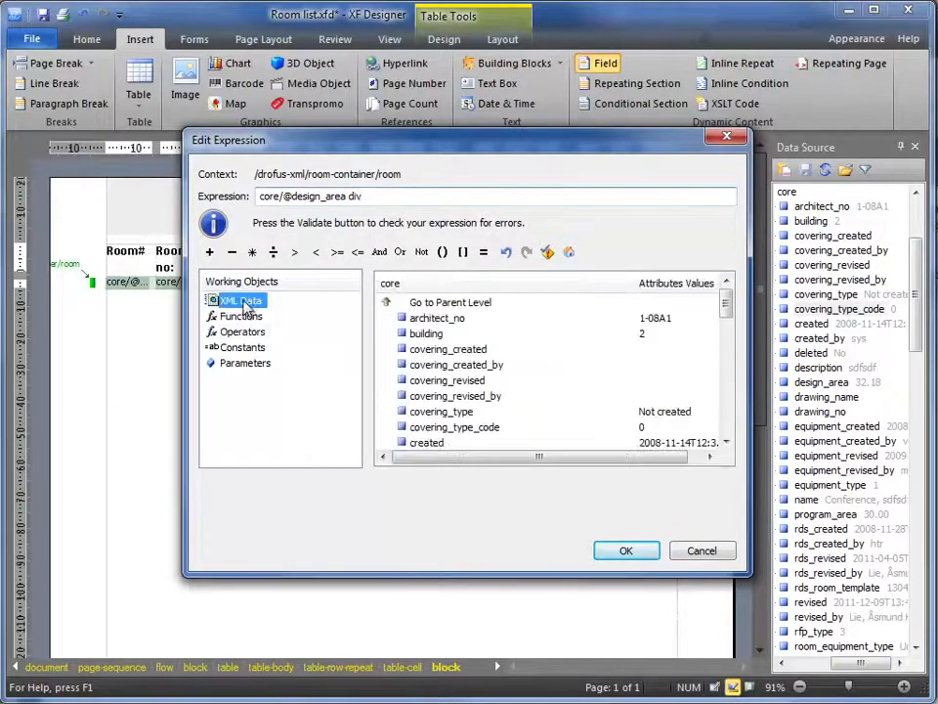
{"action": "left_click", "coordinate": [438, 321]}
{"action": "key", "text": "p"}
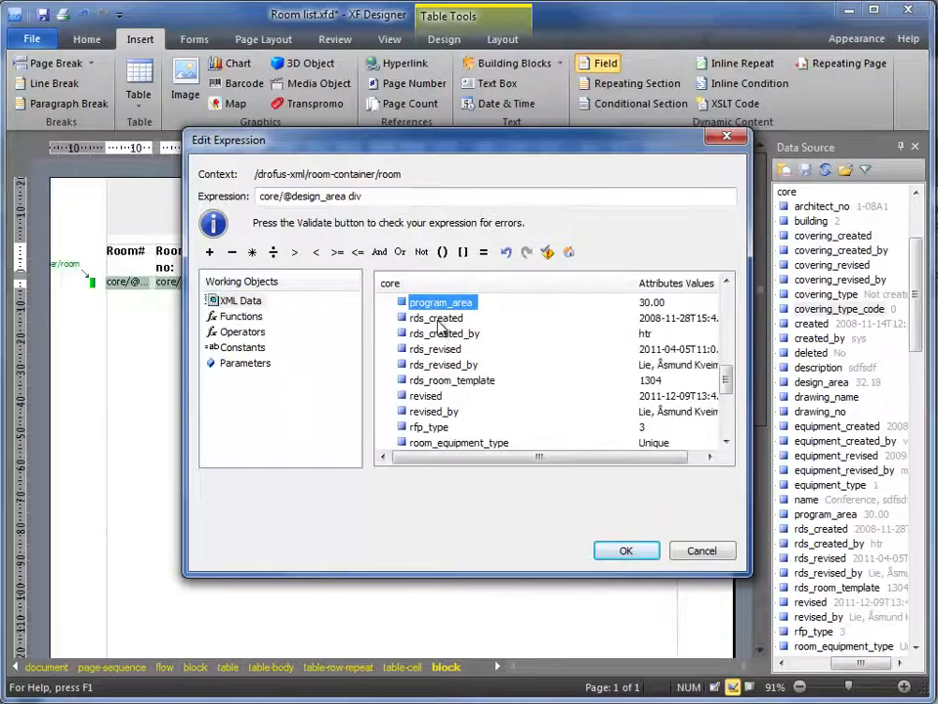
{"action": "double_click", "coordinate": [438, 307]}
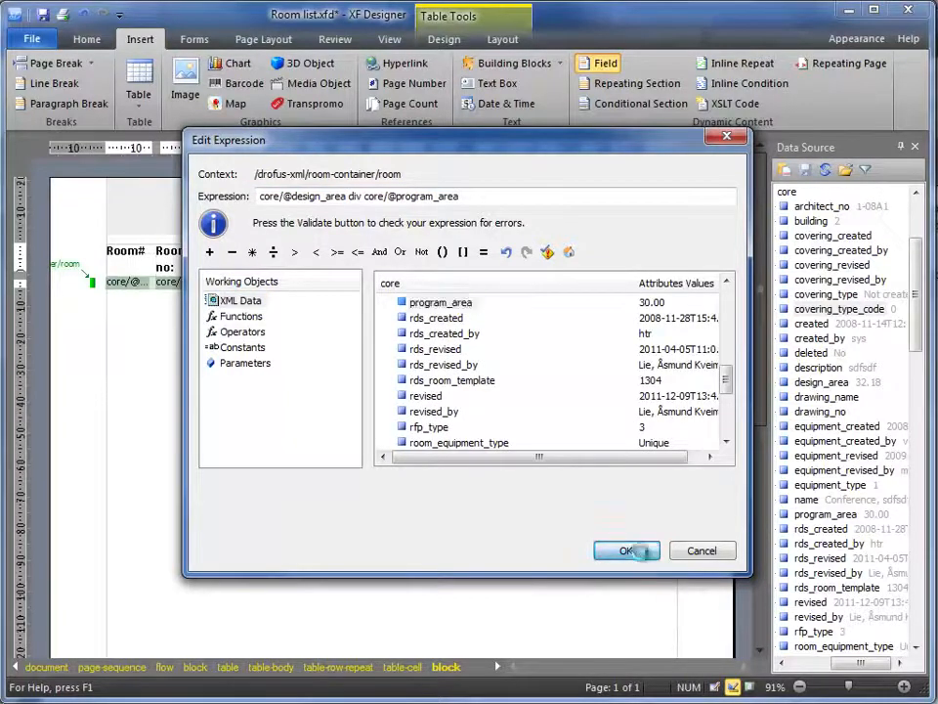
{"action": "left_click", "coordinate": [641, 553]}
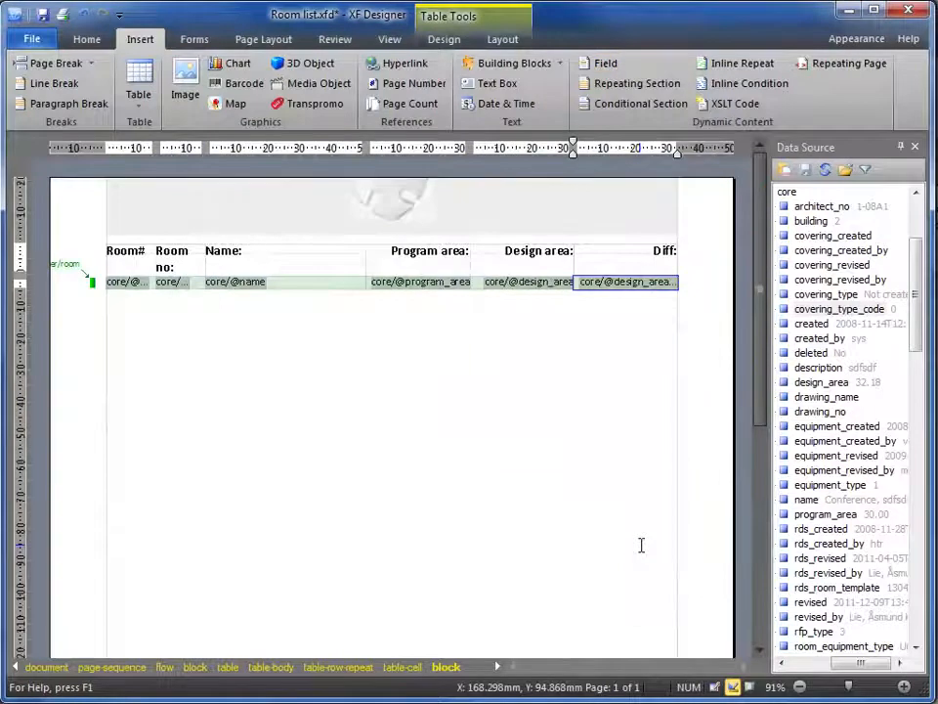
{"action": "key", "text": "F5"}
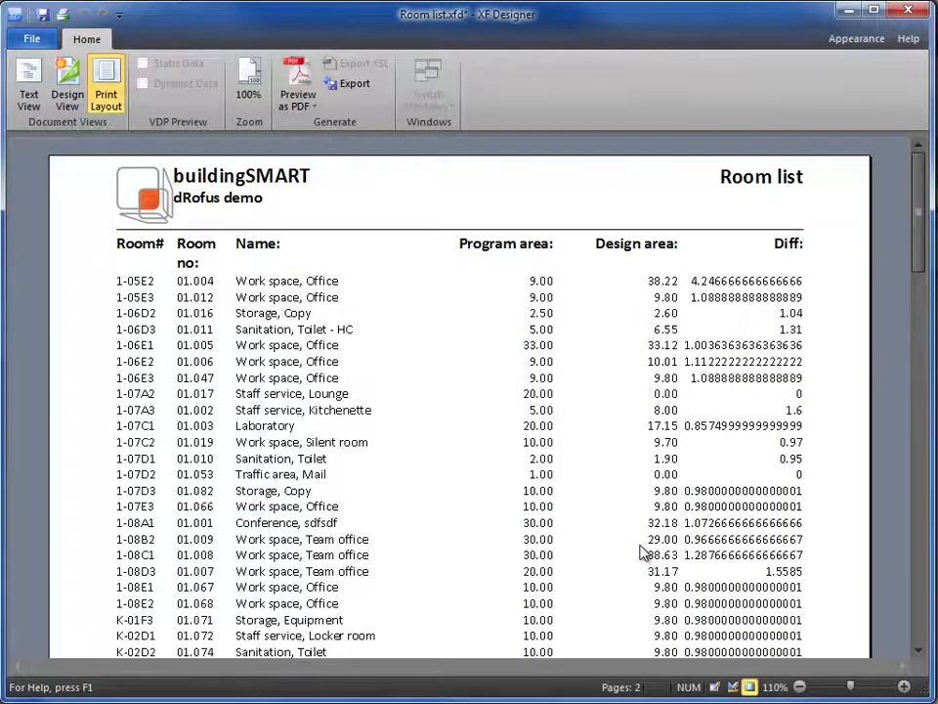
{"action": "key", "text": "F5"}
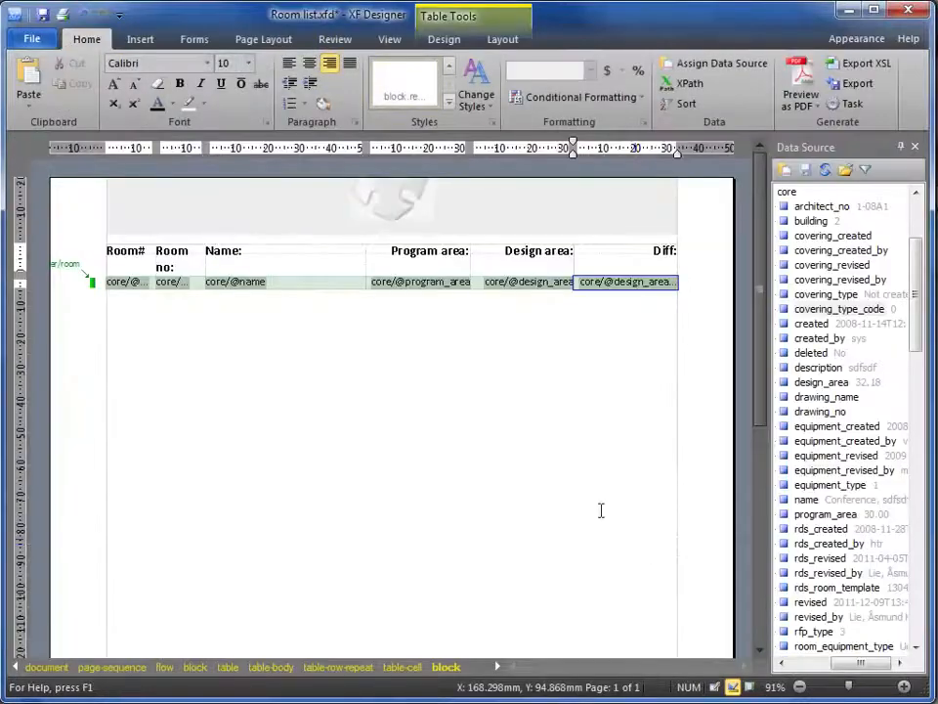
Step: Format the Diff field as Percentage and widen the "Room no:" column so its header fits on one line
{"action": "left_click", "coordinate": [628, 283]}
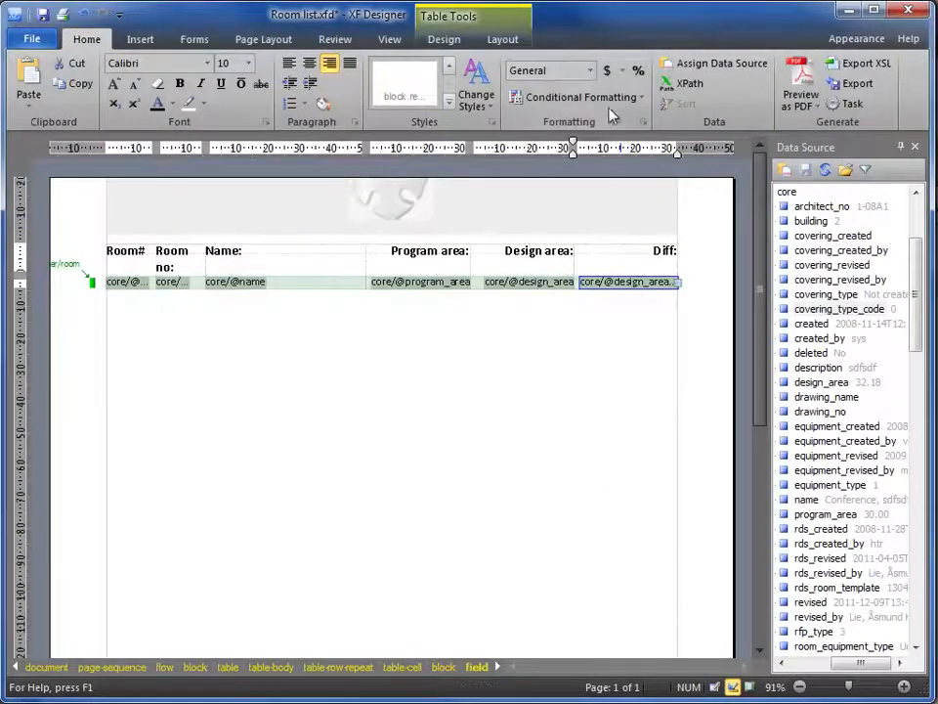
{"action": "left_click", "coordinate": [639, 72]}
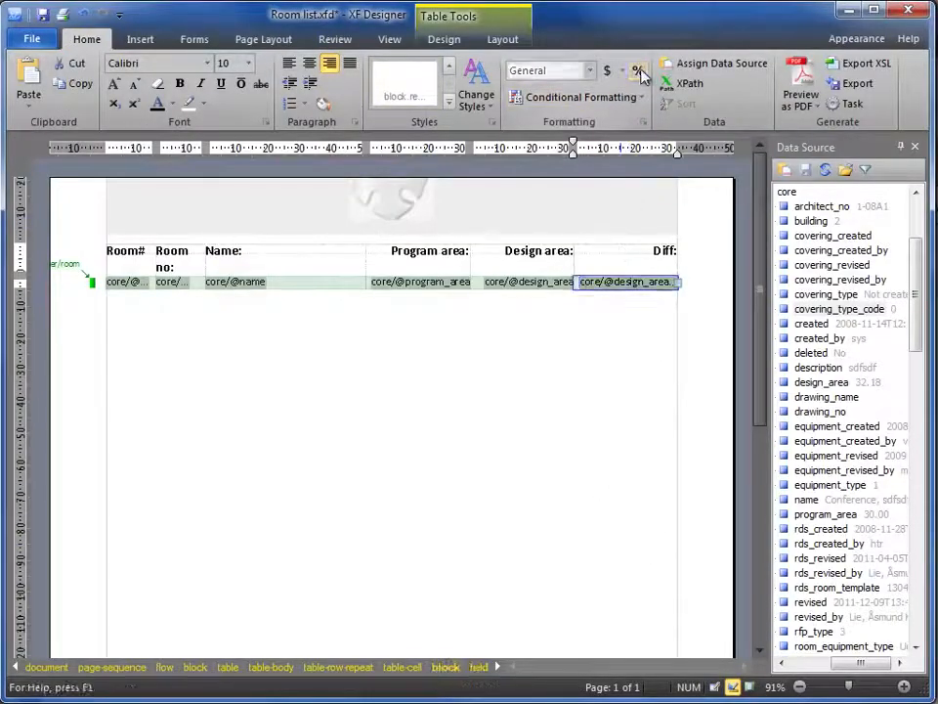
{"action": "left_click_drag", "start_coordinate": [203, 259], "coordinate": [217, 254]}
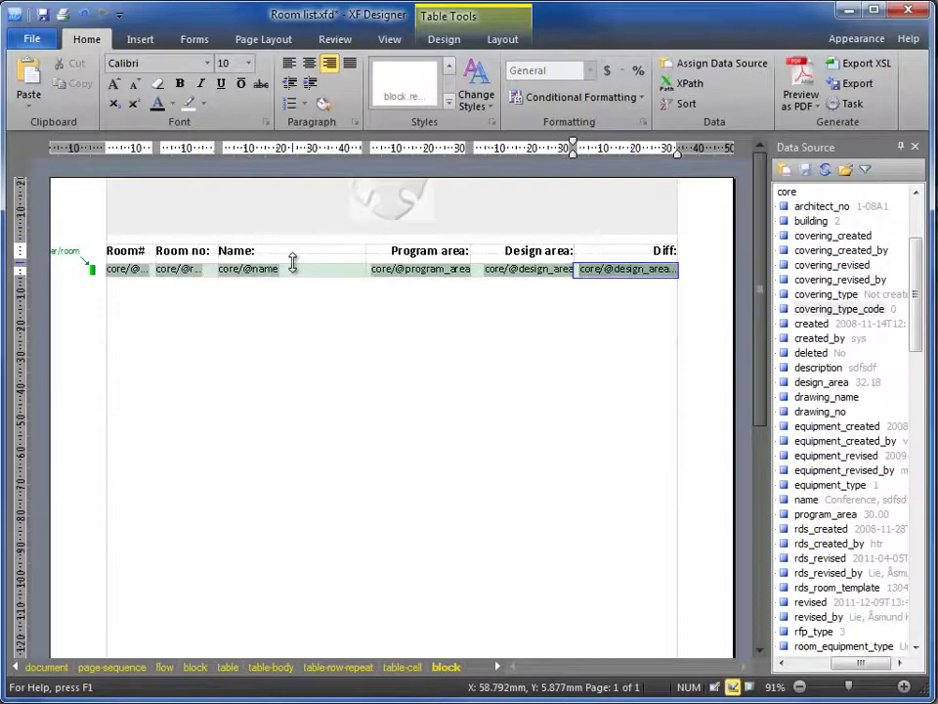
Step: Preview the report in Print Layout, look through the Diff percentages, and return to Design View
{"action": "key", "text": "F5"}
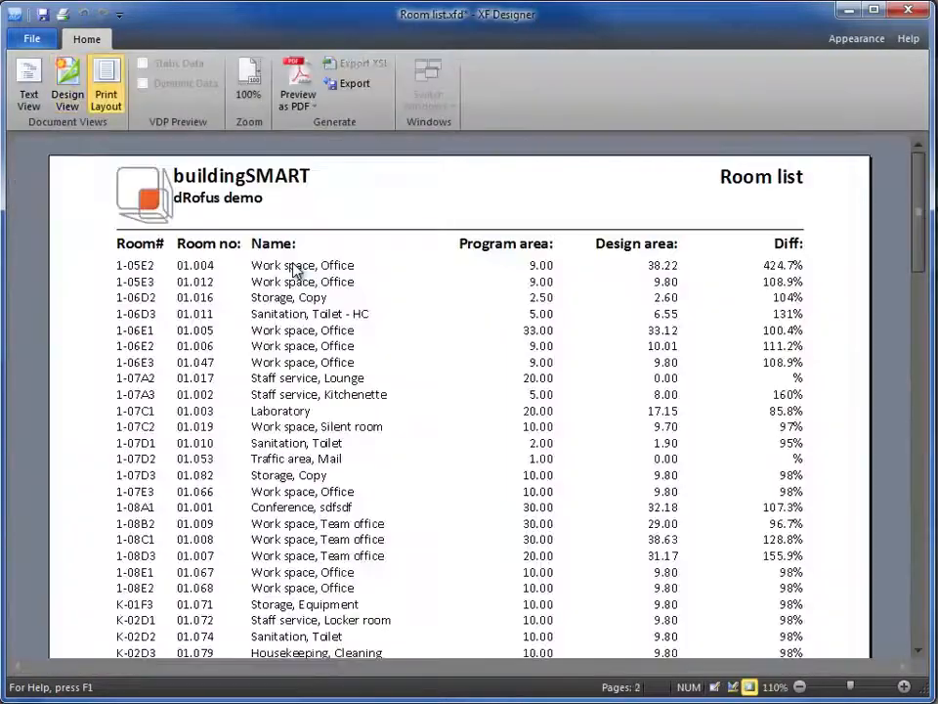
{"action": "scroll", "coordinate": [660, 314], "scroll_direction": "down", "scroll_amount": 5}
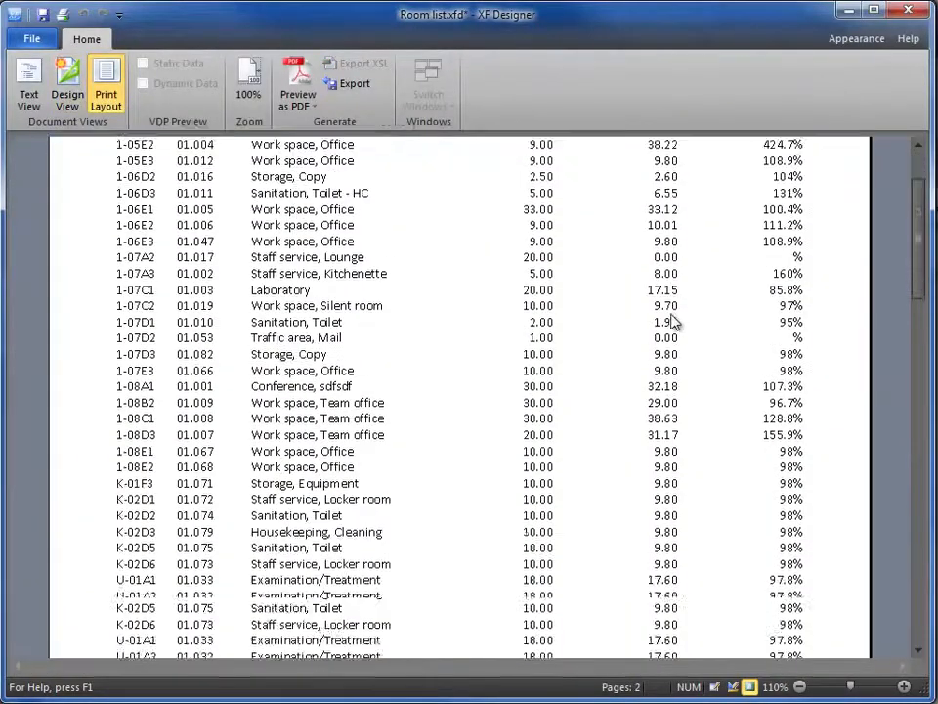
{"action": "scroll", "coordinate": [673, 321], "scroll_direction": "up", "scroll_amount": 3}
{"action": "scroll", "coordinate": [673, 321], "scroll_direction": "up", "scroll_amount": 2}
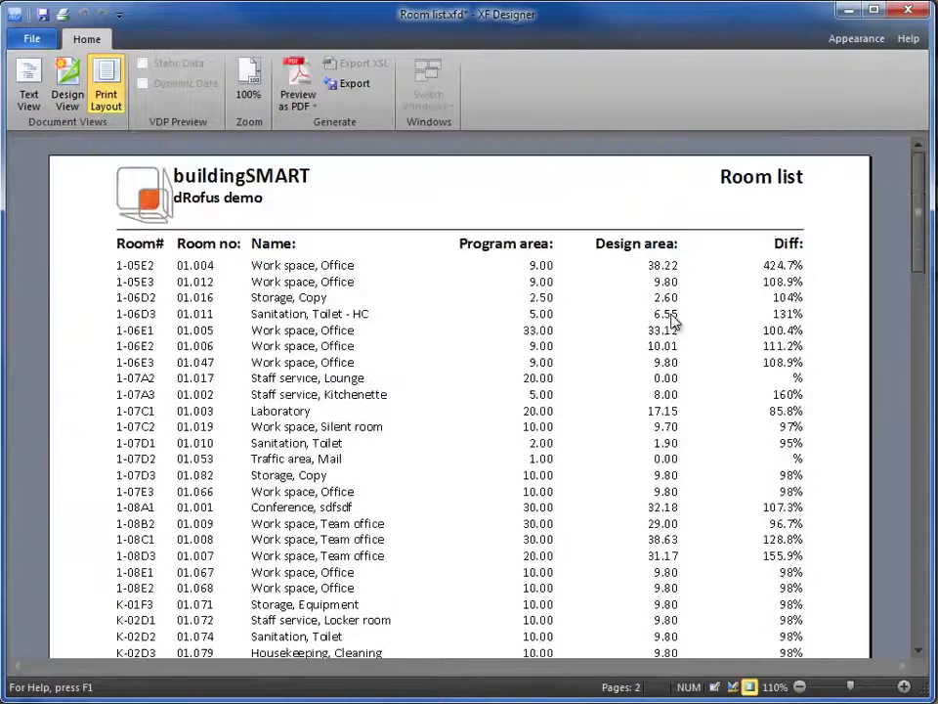
{"action": "key", "text": "F4"}
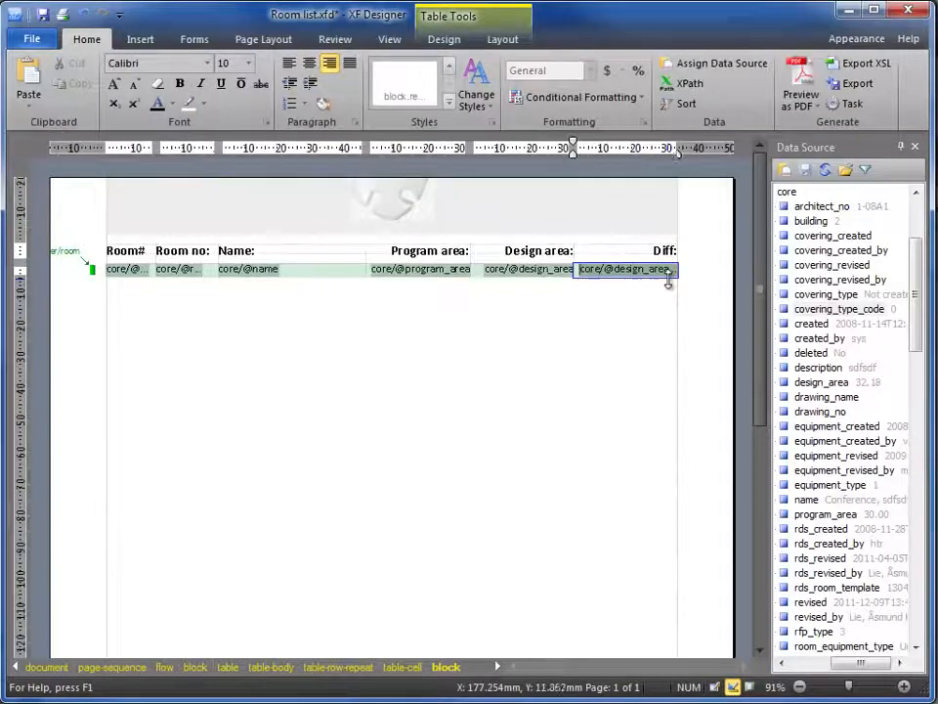
Step: Copy the full expression of the Diff field from its expression editor
{"action": "left_click", "coordinate": [644, 275]}
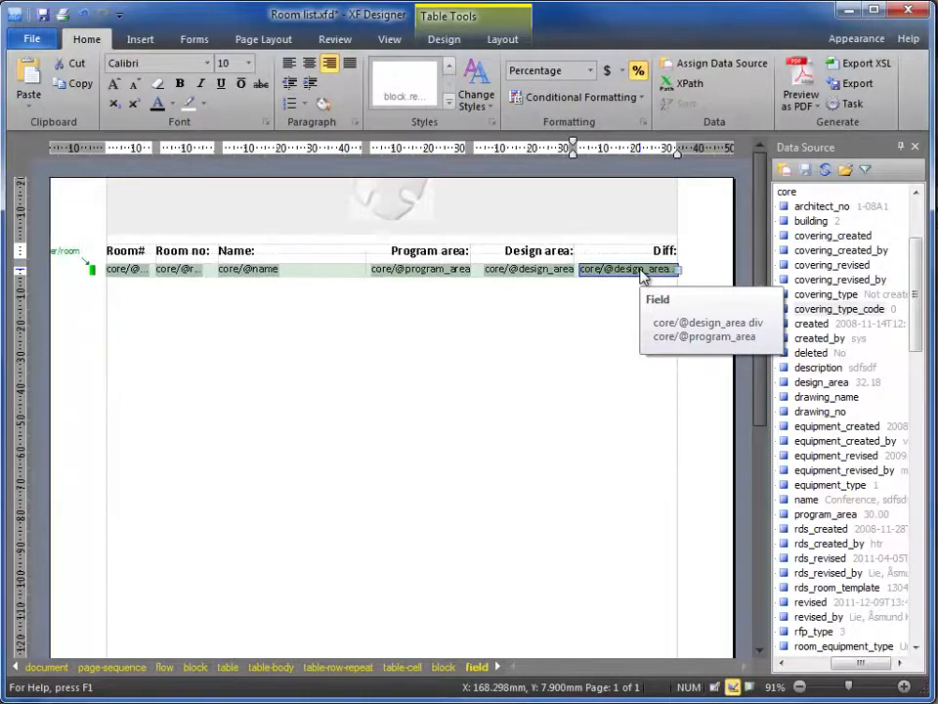
{"action": "double_click", "coordinate": [642, 274]}
{"action": "left_click", "coordinate": [530, 196]}
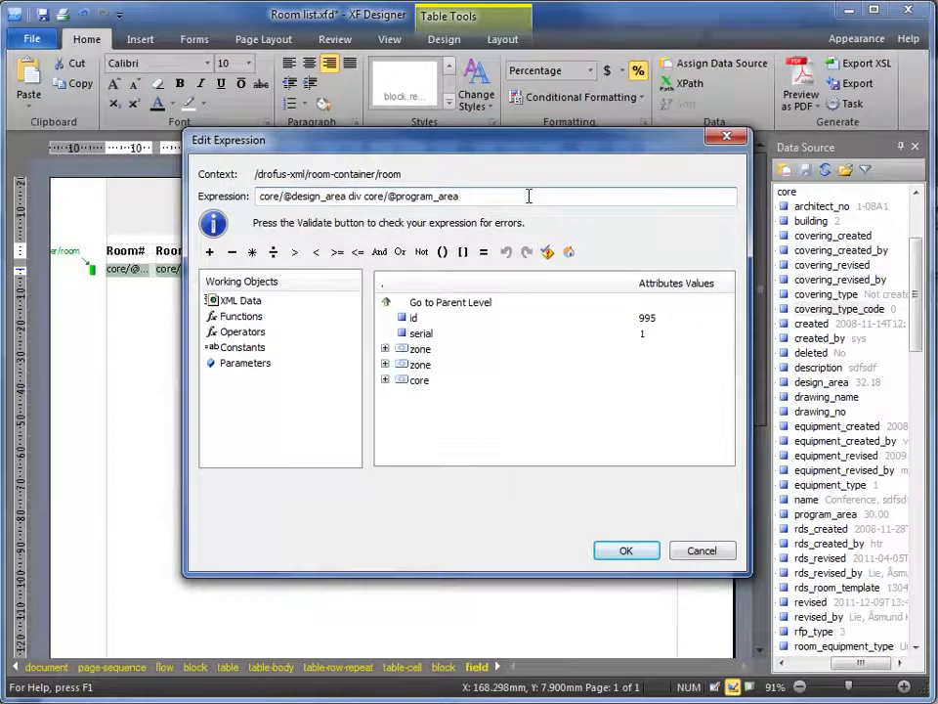
{"action": "key", "text": "ctrl+a"}
{"action": "key", "text": "ctrl+c"}
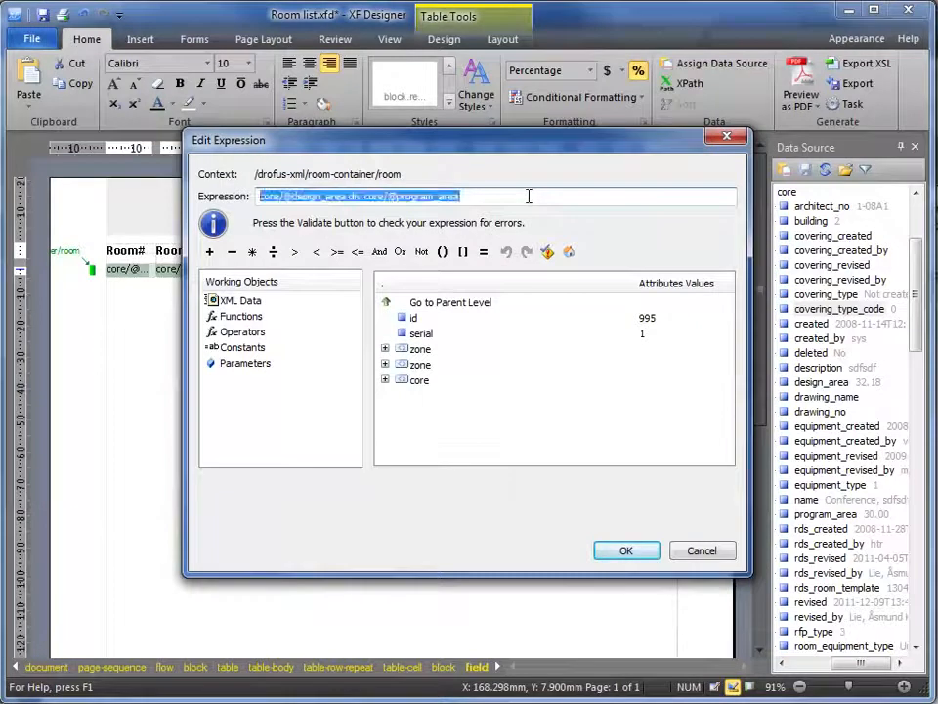
{"action": "left_click", "coordinate": [625, 552]}
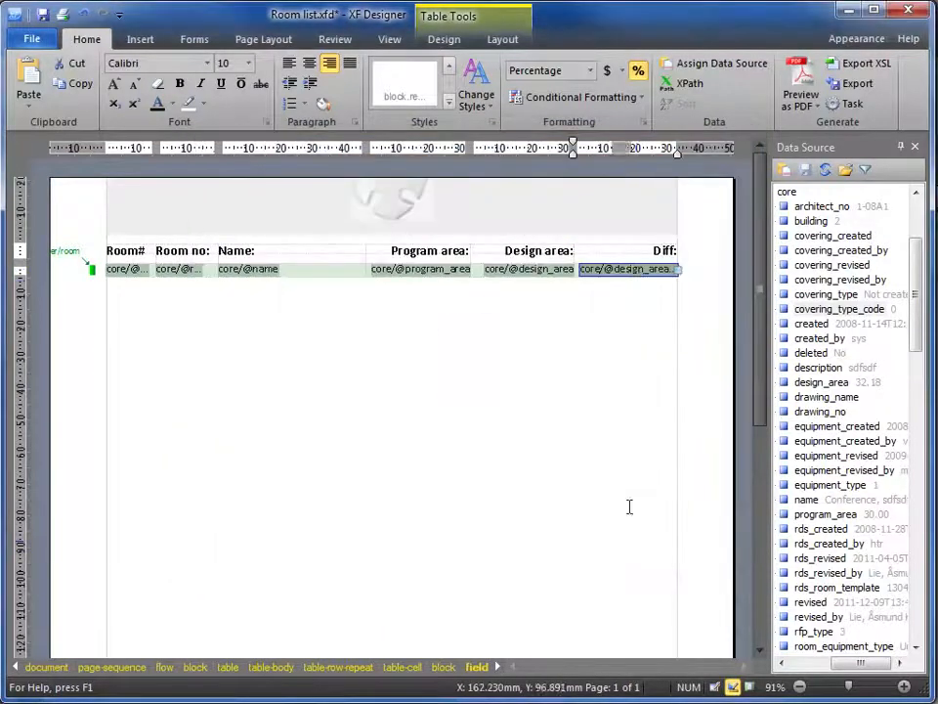
Step: Add a Highlight Value formatting condition to the Diff field with the color red, rgb(255,0,0)
{"action": "left_click", "coordinate": [607, 98]}
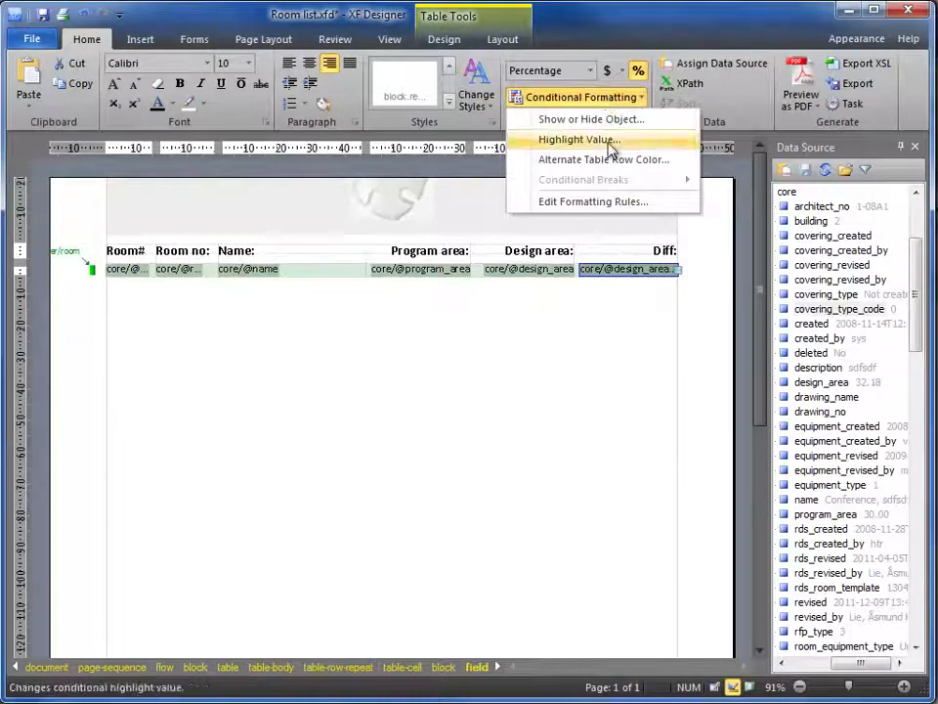
{"action": "left_click", "coordinate": [609, 143]}
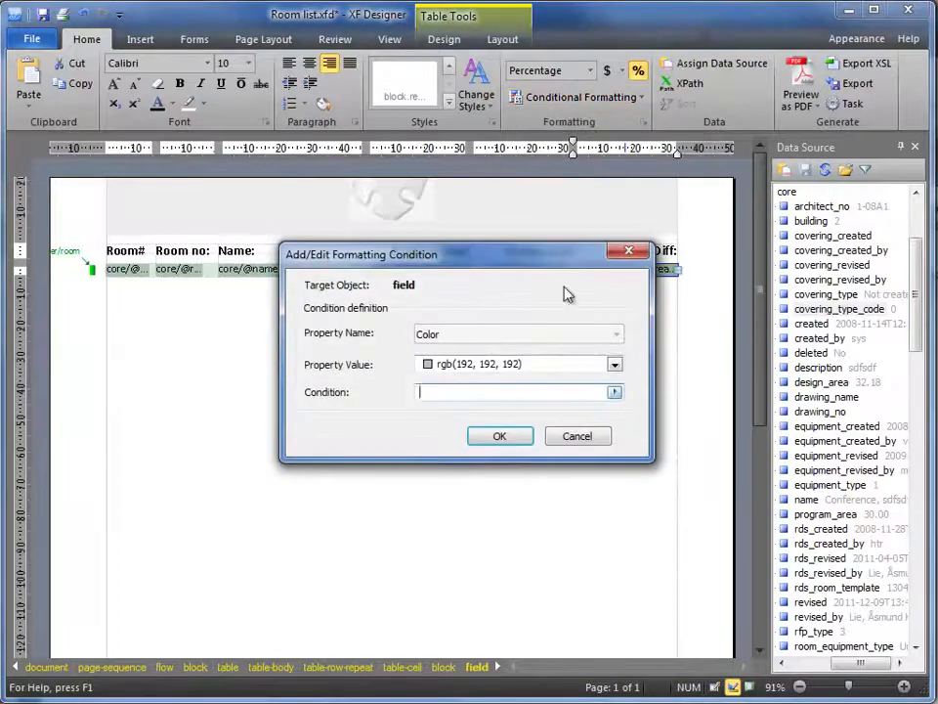
{"action": "left_click", "coordinate": [615, 367]}
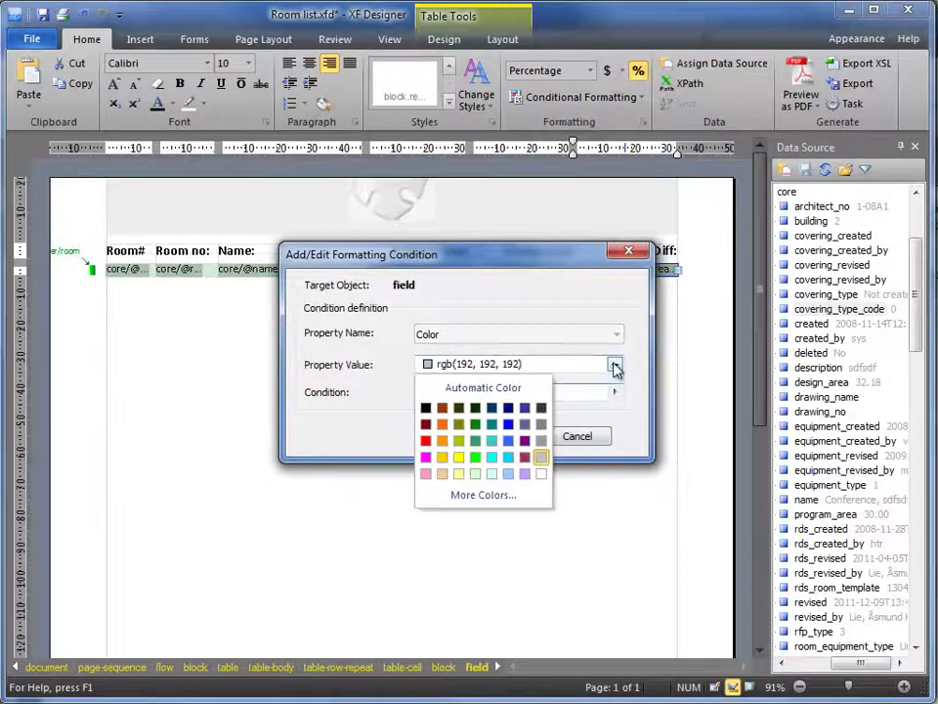
{"action": "left_click", "coordinate": [427, 439]}
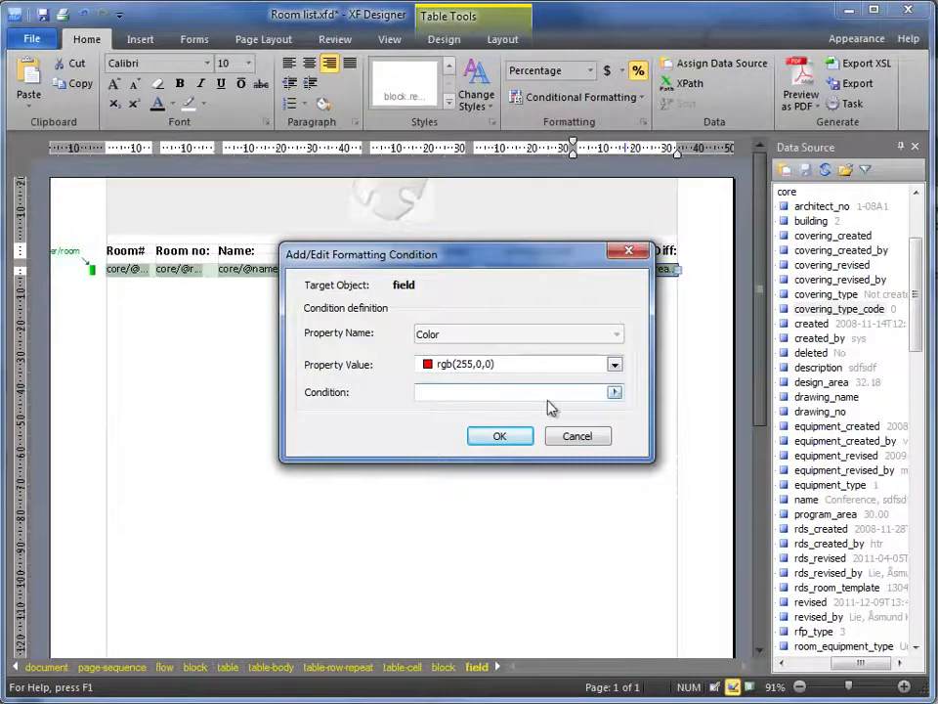
{"action": "left_click", "coordinate": [615, 393]}
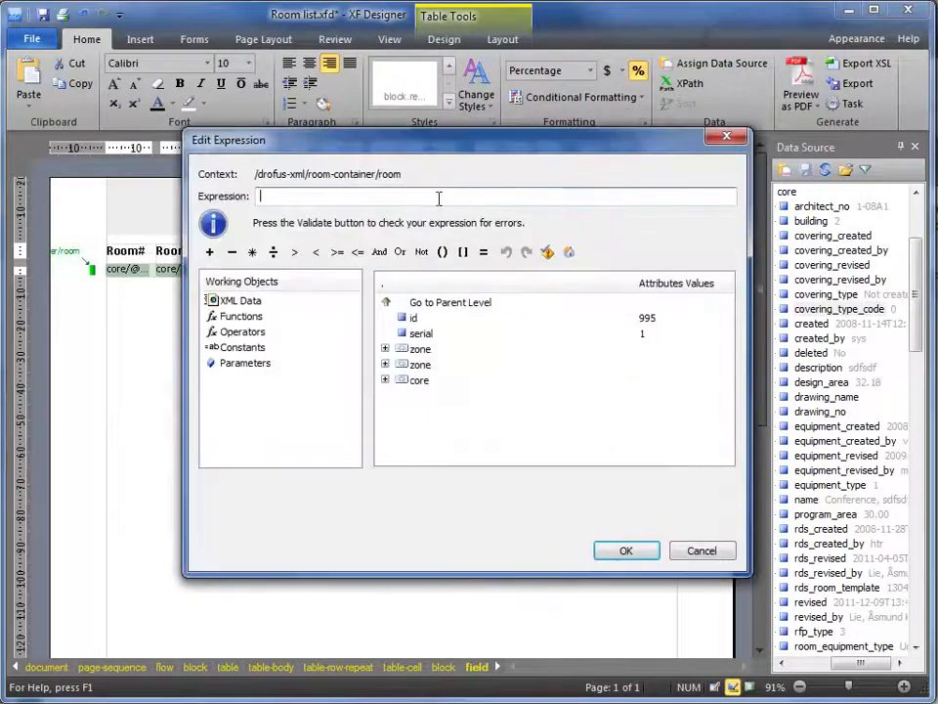
{"action": "key", "text": "ctrl+v"}
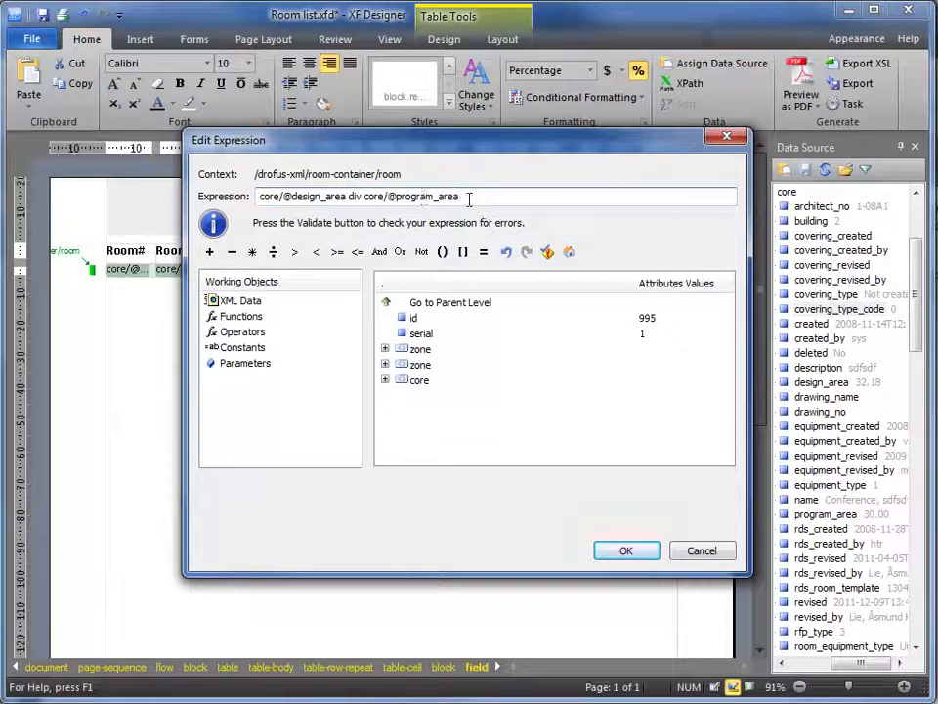
{"action": "type", "text": ")"}
{"action": "key", "text": "Home"}
{"action": "type", "text": "("}
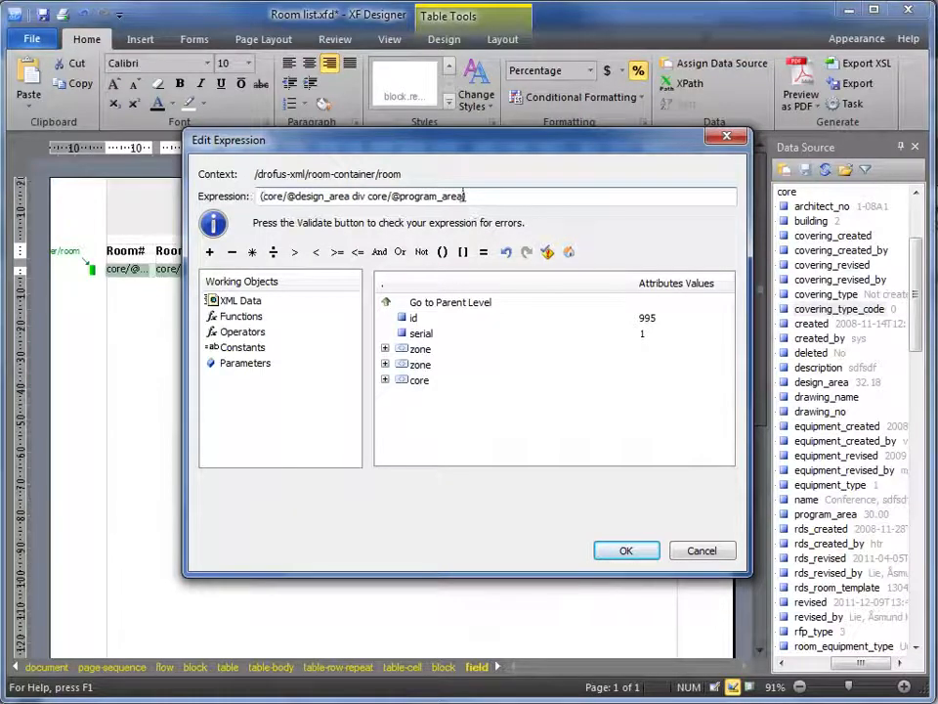
{"action": "left_click", "coordinate": [513, 196]}
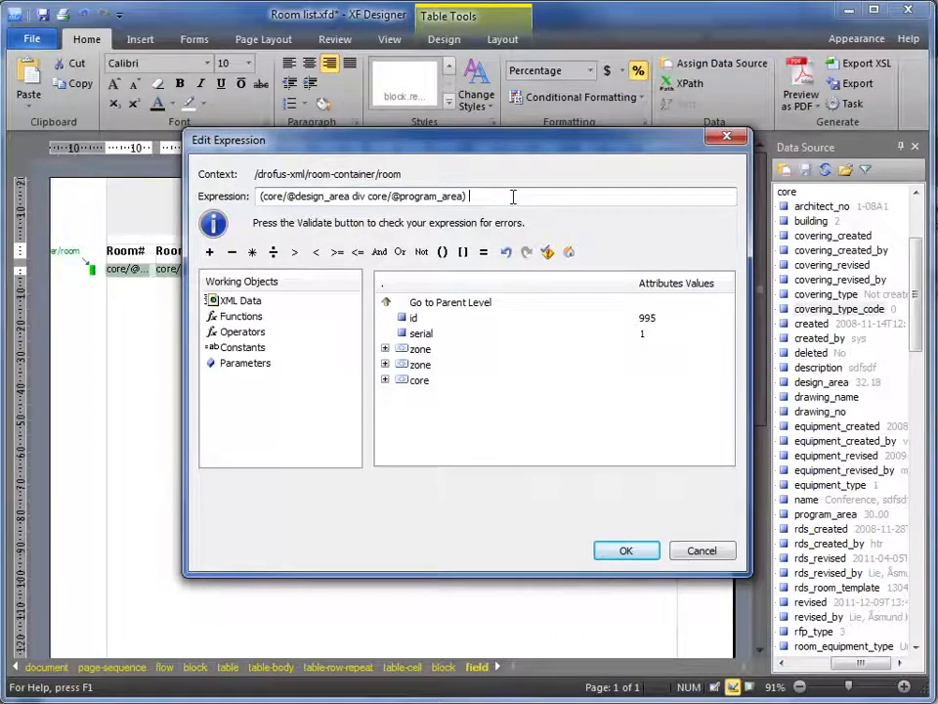
{"action": "type", "text": "1.1"}
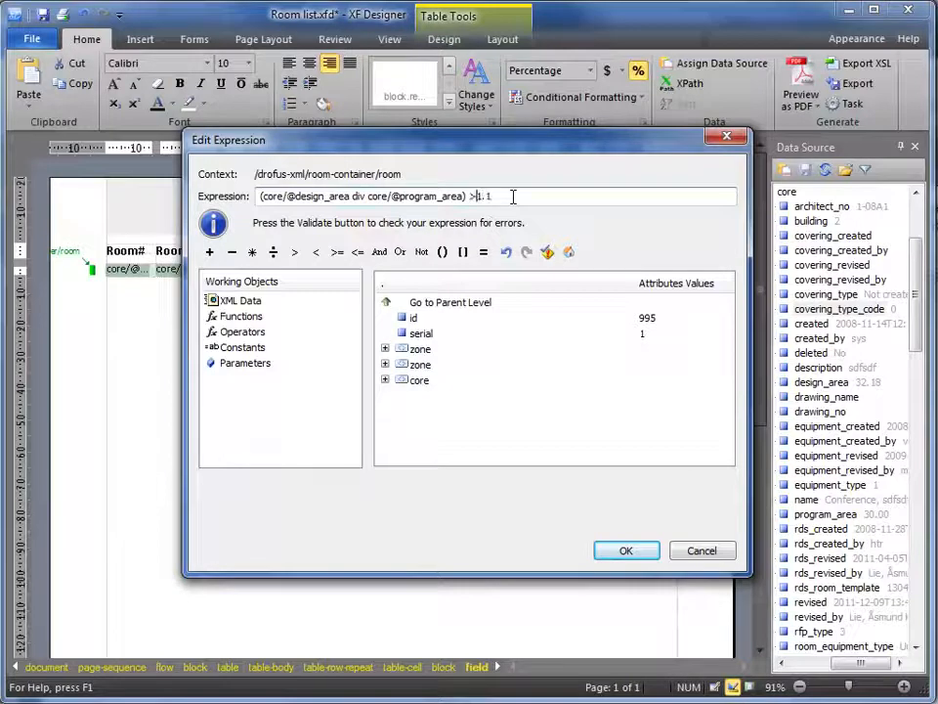
{"action": "left_click", "coordinate": [626, 550]}
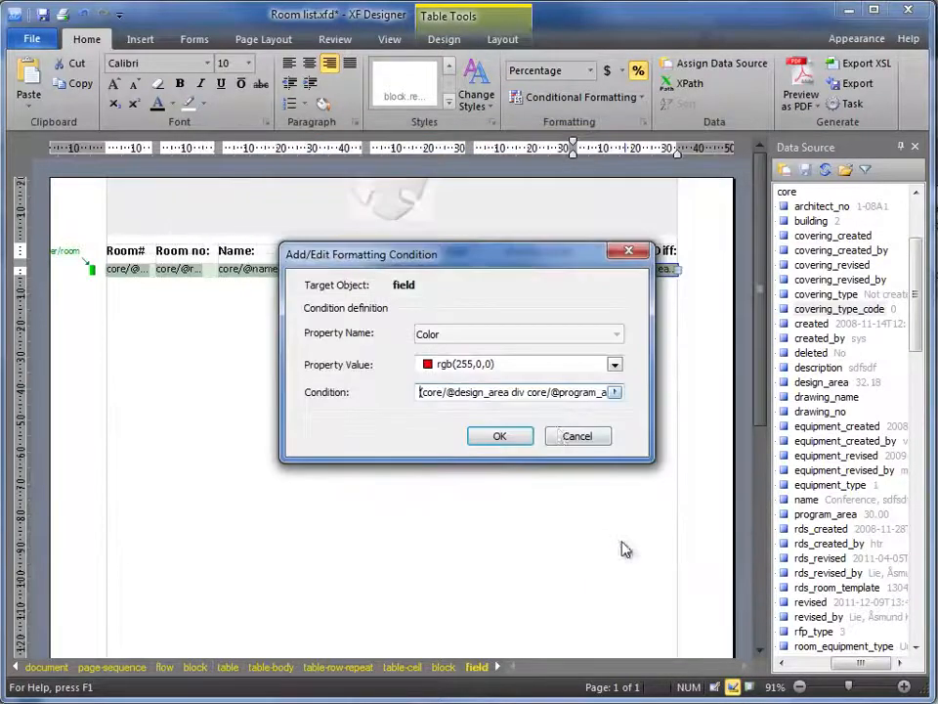
Step: Apply the red highlight condition to the Diff field and check the coloured percentages in Print Layout
{"action": "left_click", "coordinate": [500, 438]}
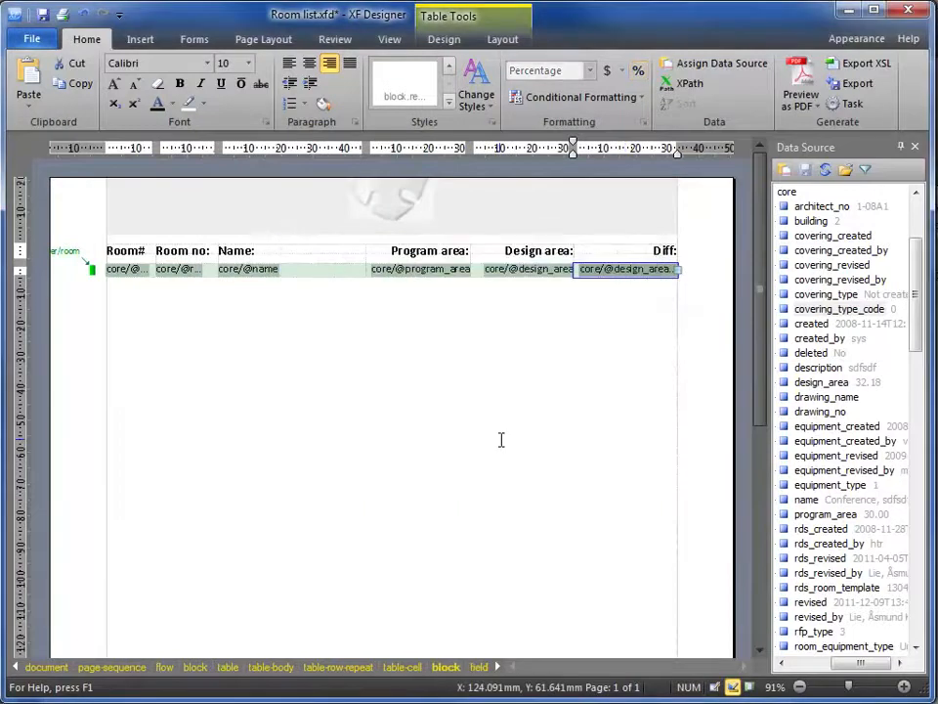
{"action": "key", "text": "F5"}
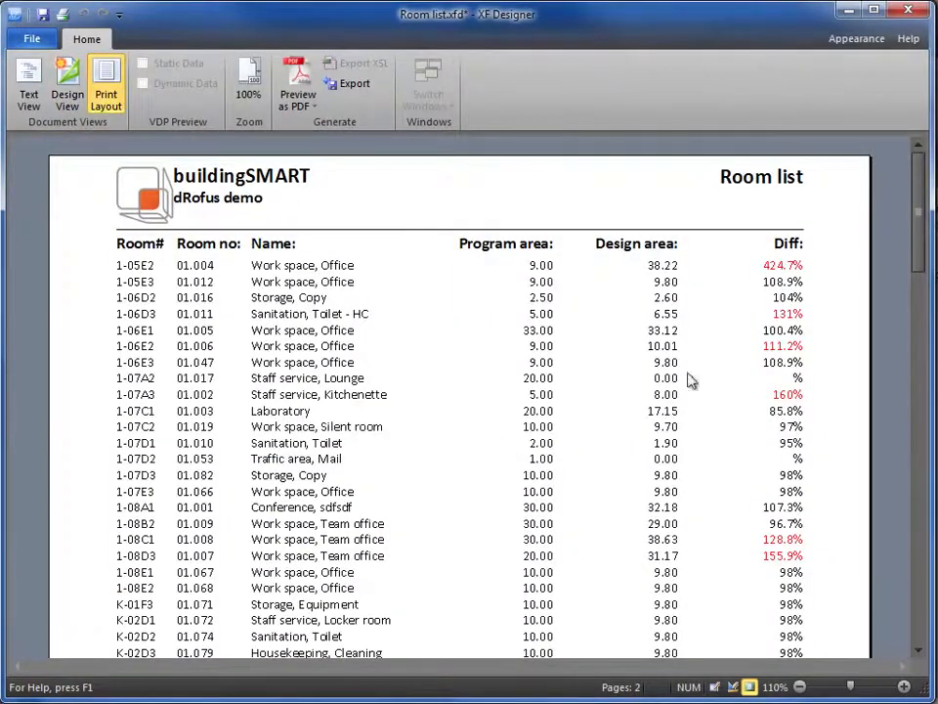
{"action": "scroll", "coordinate": [765, 498], "scroll_direction": "down", "scroll_amount": 3}
{"action": "scroll", "coordinate": [765, 499], "scroll_direction": "up", "scroll_amount": 3}
{"action": "scroll", "coordinate": [766, 497], "scroll_direction": "down", "scroll_amount": 3}
{"action": "scroll", "coordinate": [765, 496], "scroll_direction": "up", "scroll_amount": 2}
Step: Preview the room list report as a PDF and look through its pages
{"action": "left_click", "coordinate": [307, 91]}
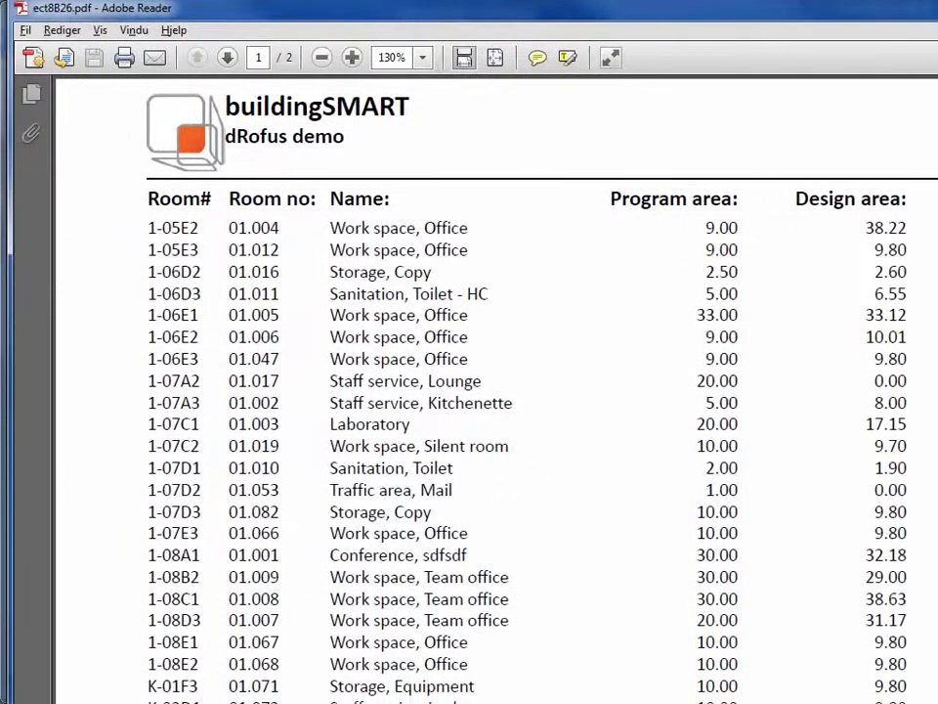
{"action": "left_click_drag", "start_coordinate": [937, 703], "coordinate": [924, 687]}
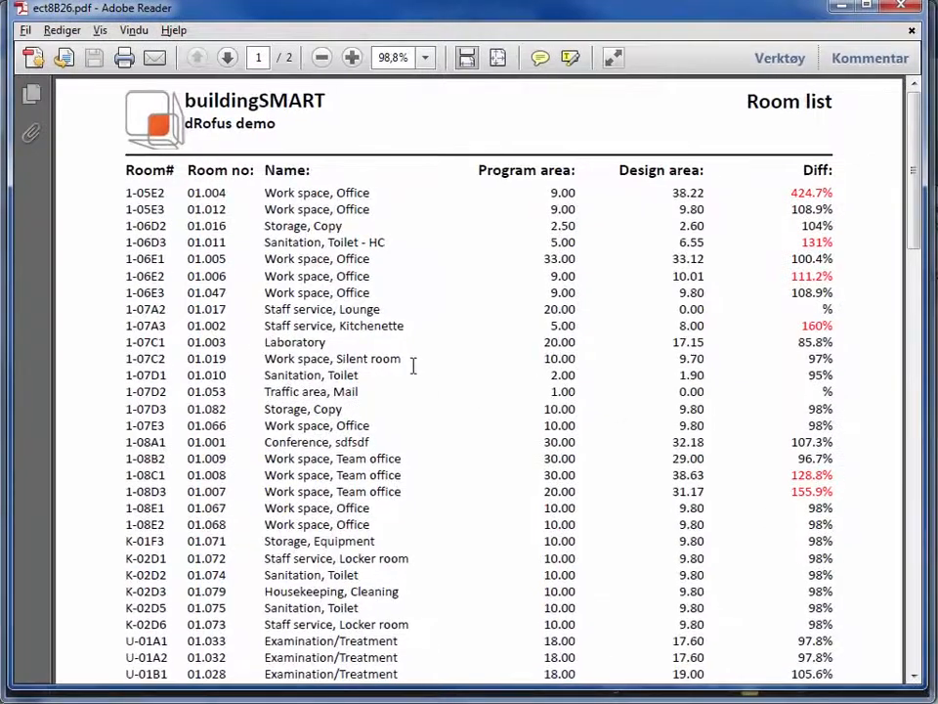
{"action": "scroll", "coordinate": [412, 368], "scroll_direction": "down", "scroll_amount": 5}
{"action": "scroll", "coordinate": [413, 365], "scroll_direction": "up", "scroll_amount": 5}
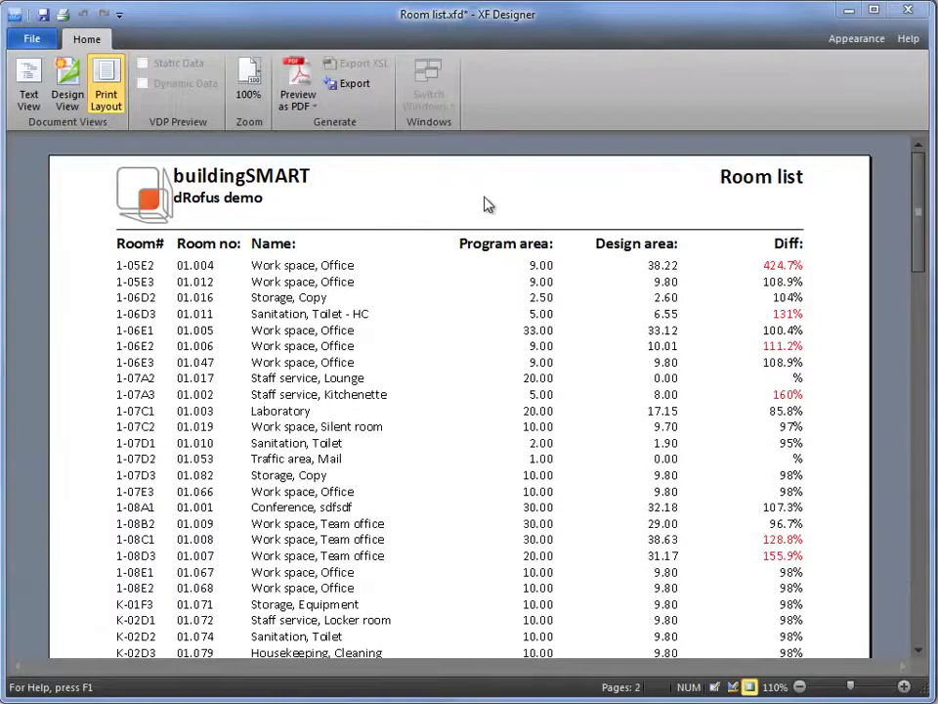
Step: Return to Design View, open the page header for editing and delete its building block
{"action": "left_click", "coordinate": [69, 90]}
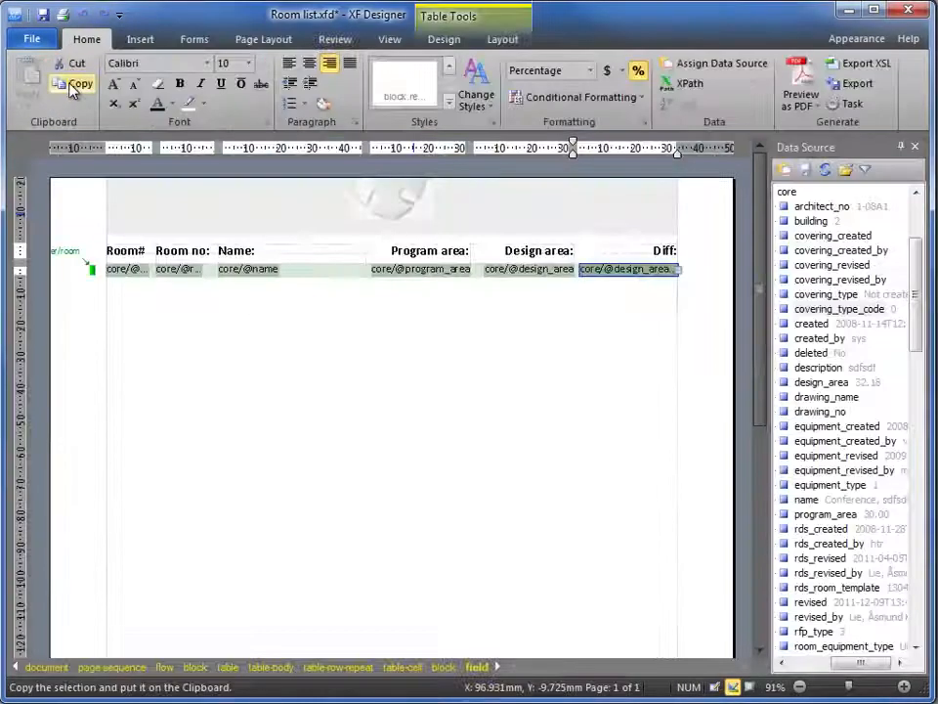
{"action": "double_click", "coordinate": [327, 215]}
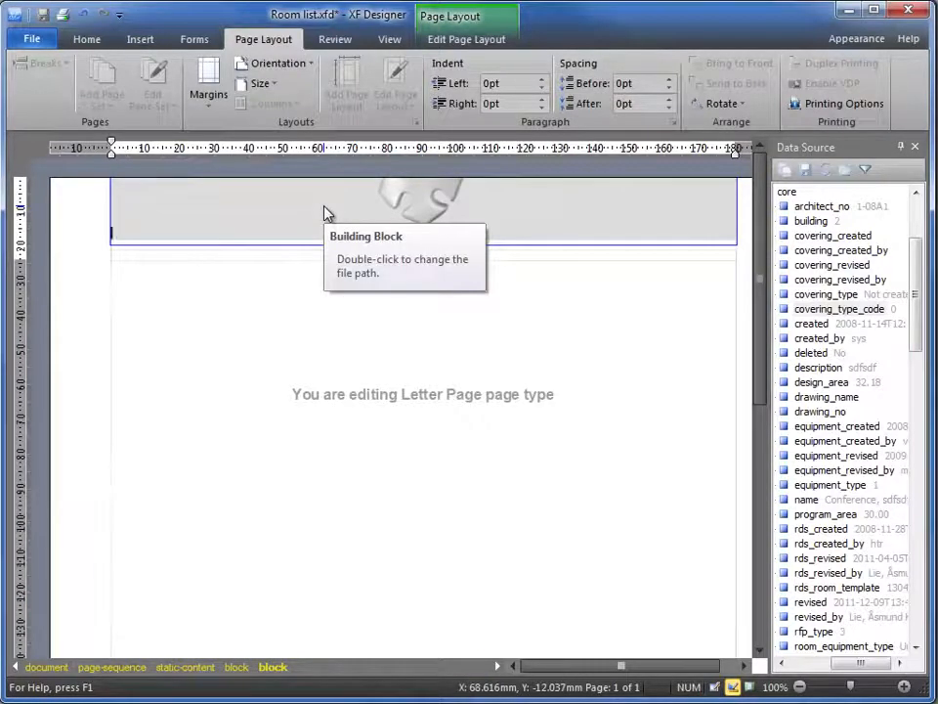
{"action": "left_click", "coordinate": [328, 215]}
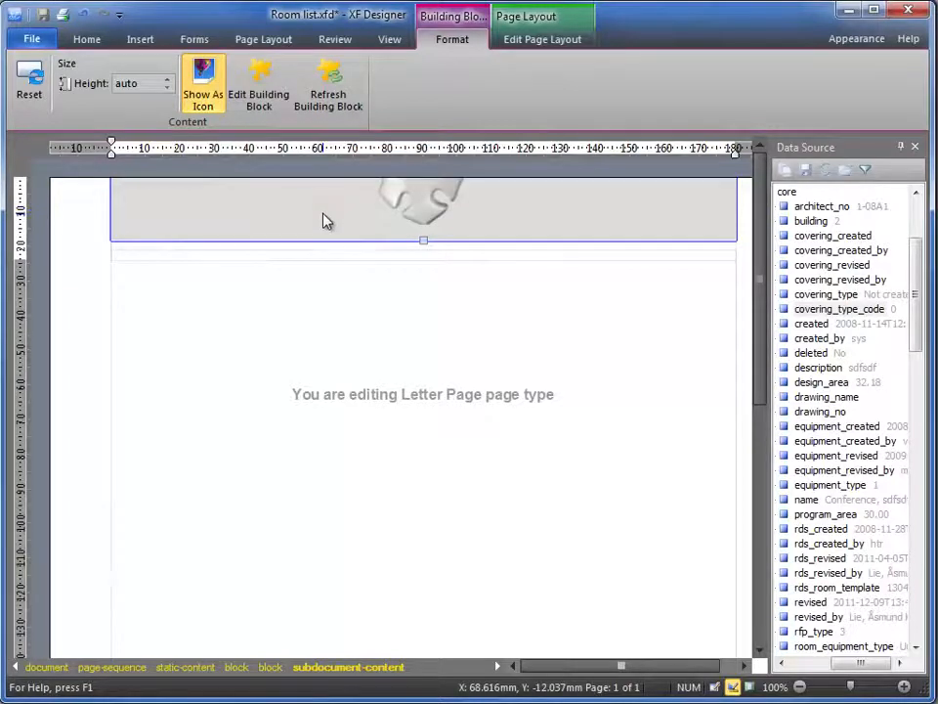
{"action": "key", "text": "Delete"}
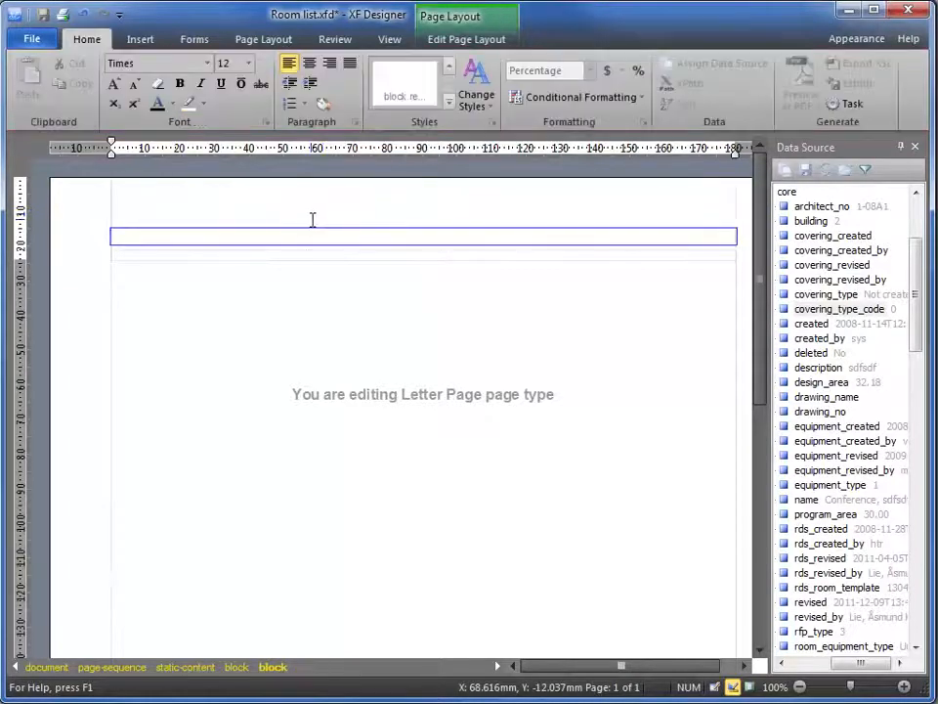
Step: Insert a 1x2 table in the emptied page header and remove its borders
{"action": "key", "text": "Return"}
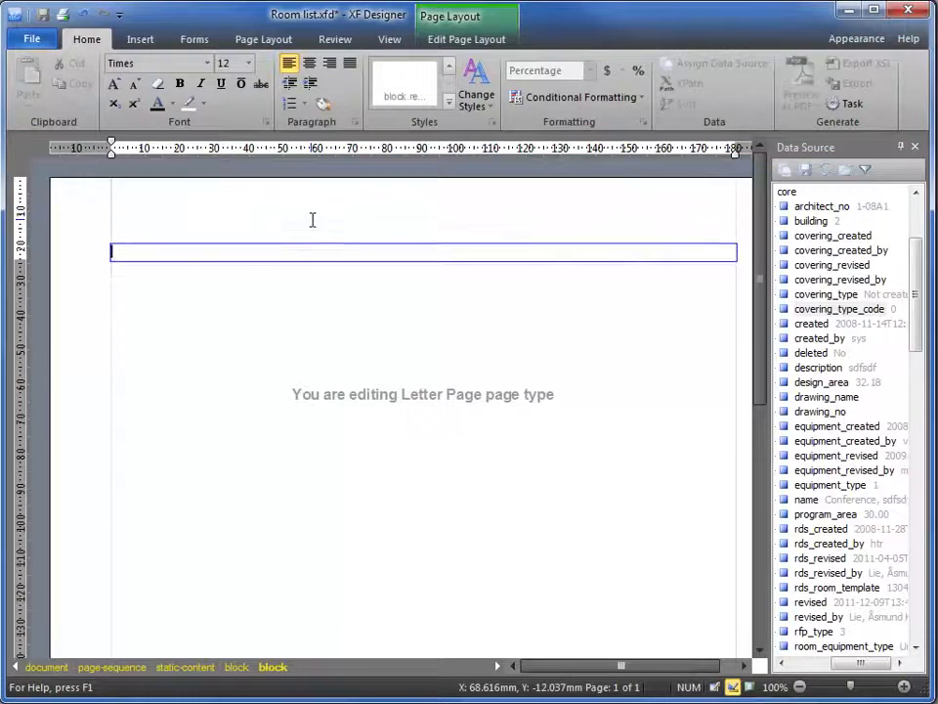
{"action": "left_click", "coordinate": [139, 41]}
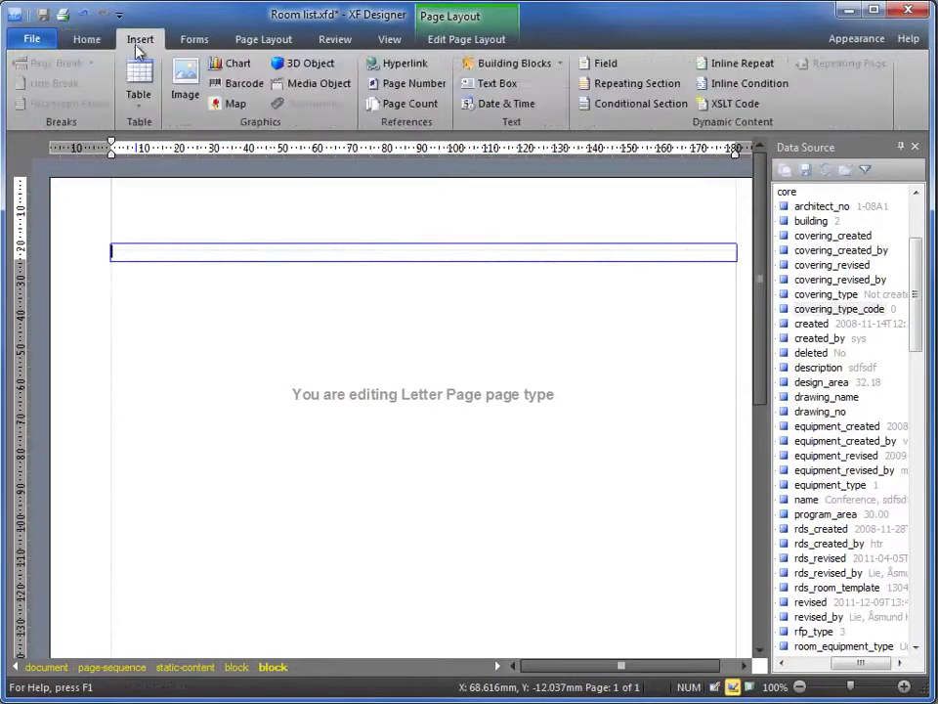
{"action": "left_click", "coordinate": [138, 101]}
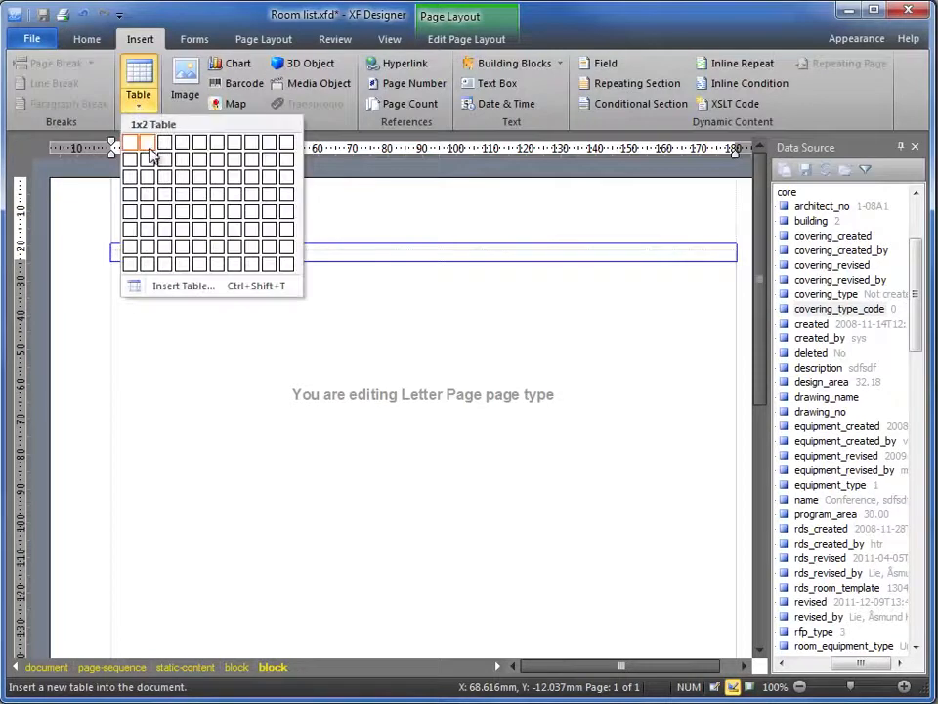
{"action": "left_click", "coordinate": [148, 153]}
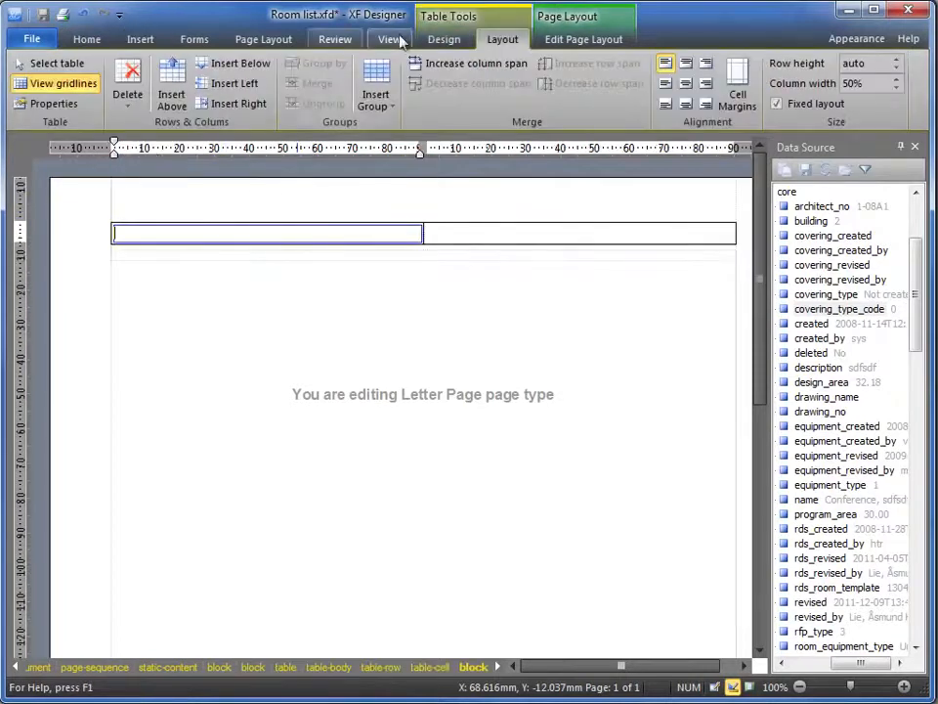
{"action": "left_click", "coordinate": [443, 41]}
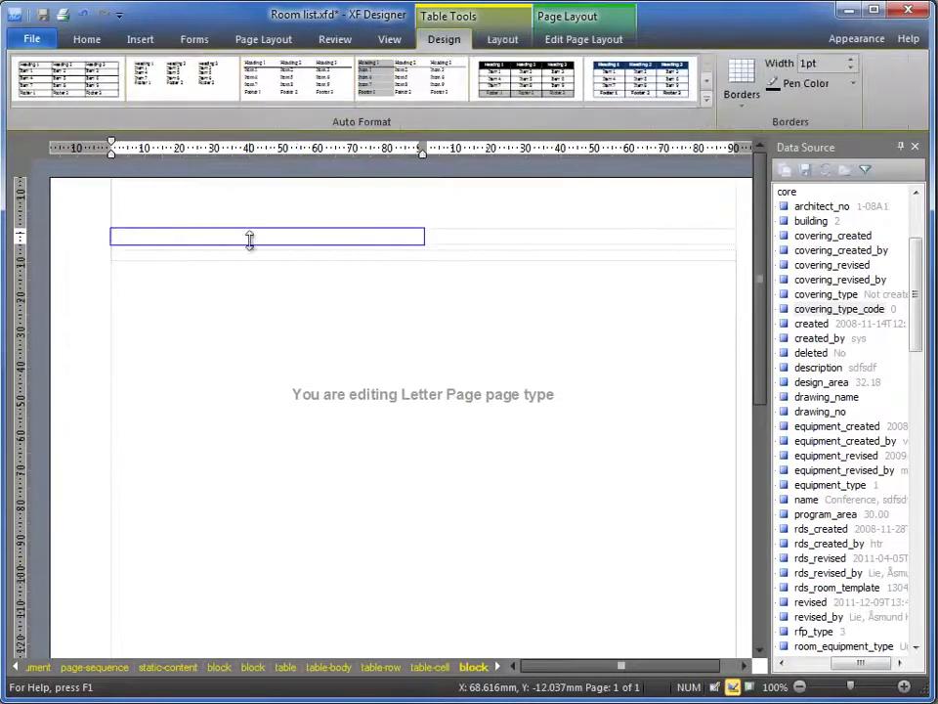
Step: Insert drofus_pos_planningsolutions.jpg from the Desktop as an embedded image in the first header cell and shrink it to about 54 mm wide
{"action": "left_click", "coordinate": [143, 40]}
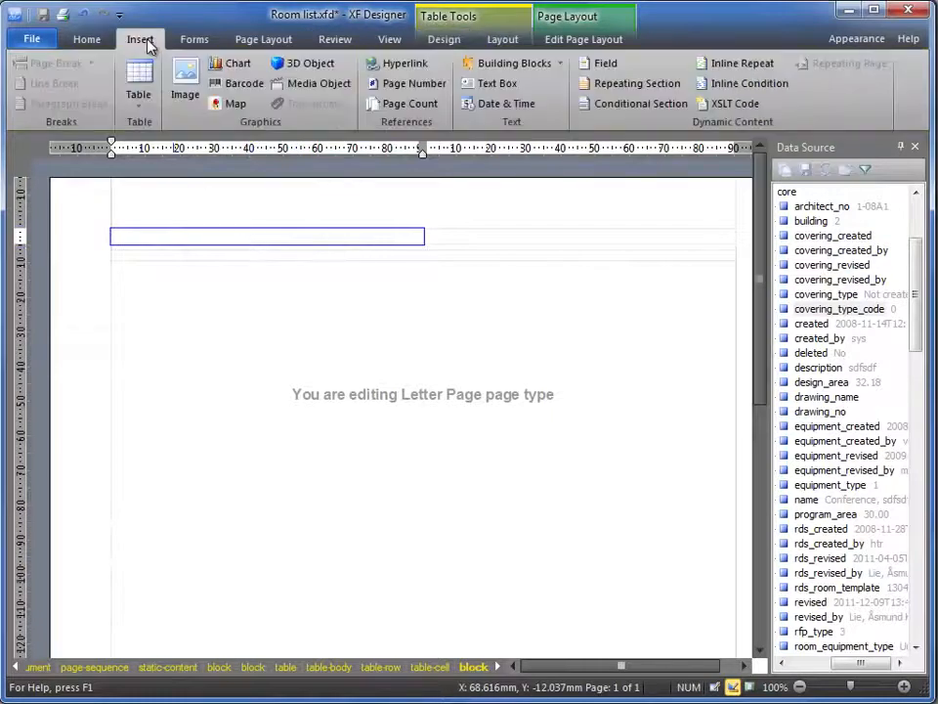
{"action": "left_click", "coordinate": [182, 78]}
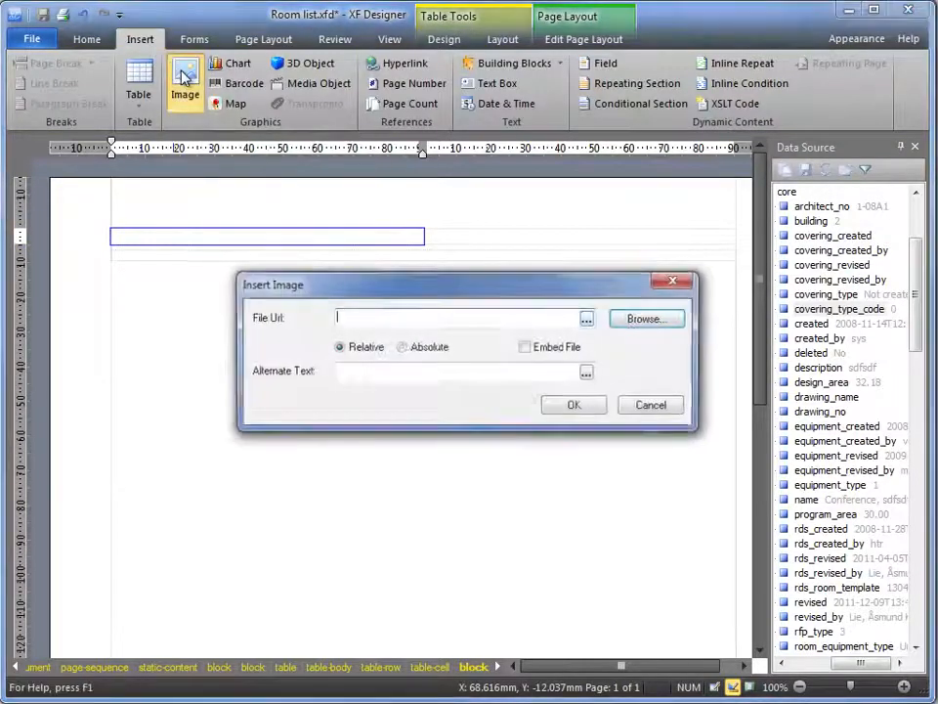
{"action": "left_click", "coordinate": [666, 317]}
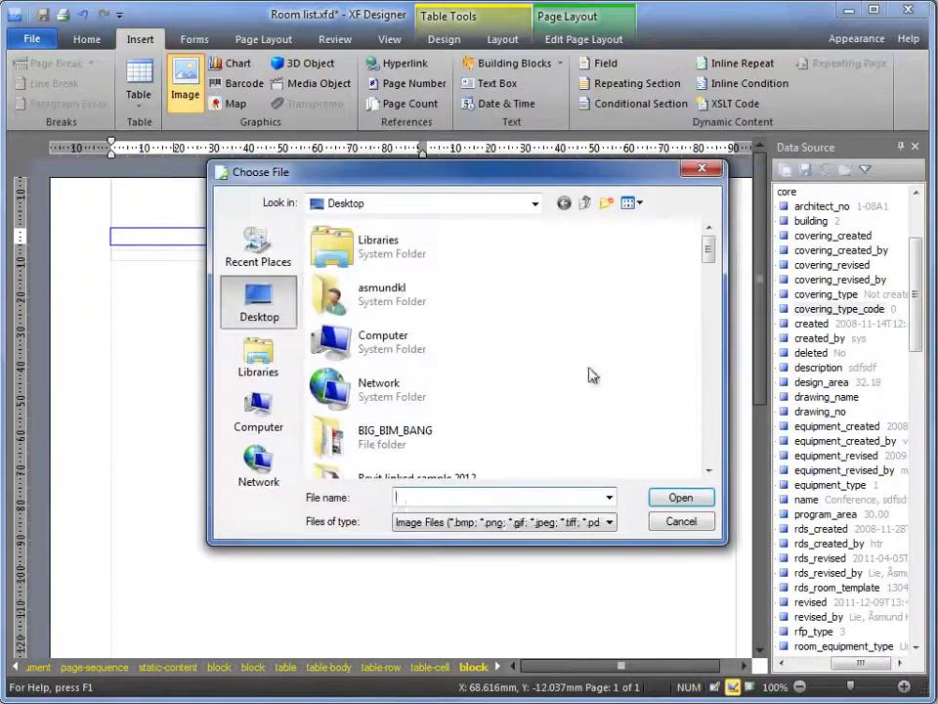
{"action": "left_click", "coordinate": [442, 403]}
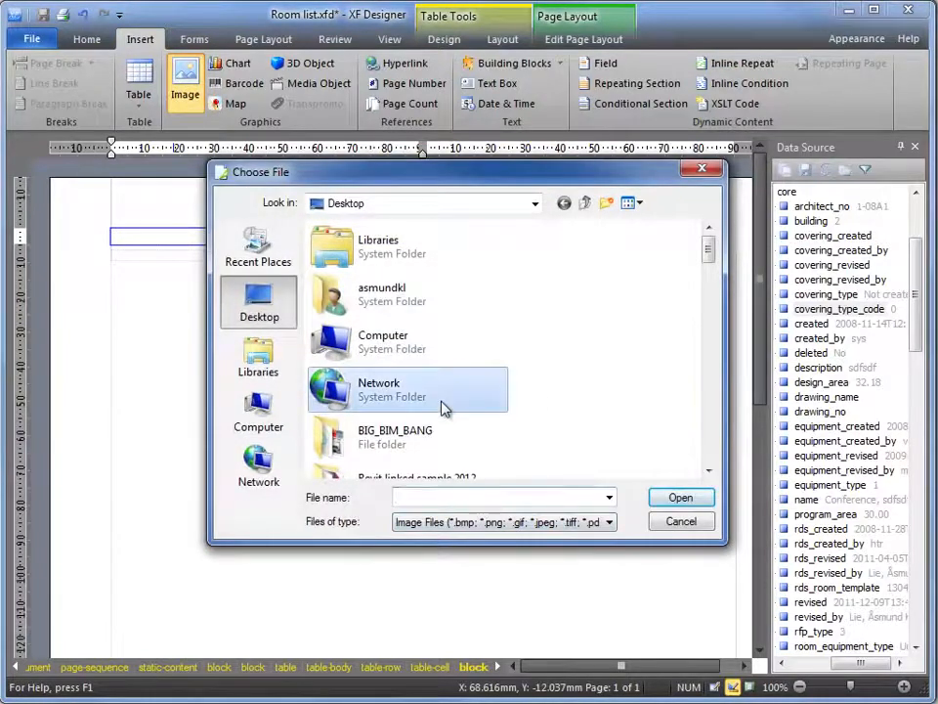
{"action": "type", "text": "drofus_pos_planningsolutions.jpg"}
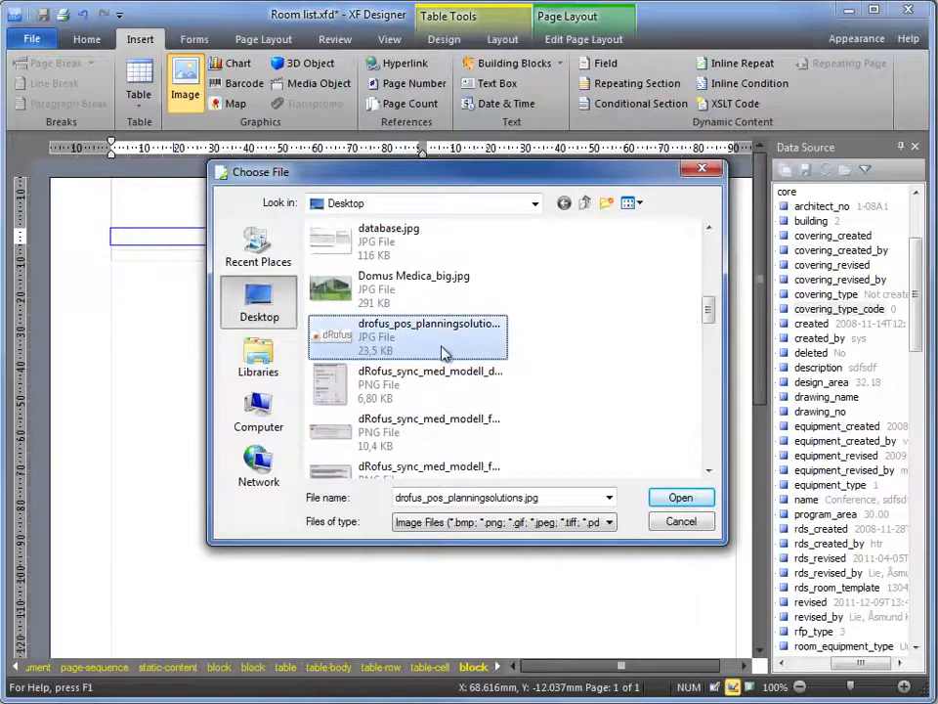
{"action": "double_click", "coordinate": [442, 354]}
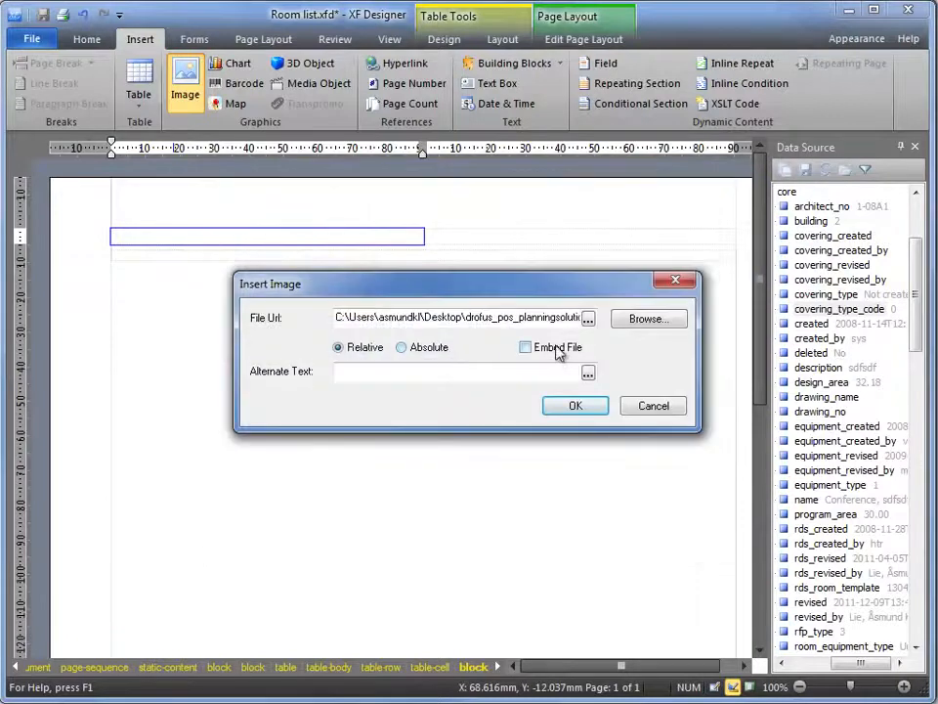
{"action": "left_click", "coordinate": [543, 352]}
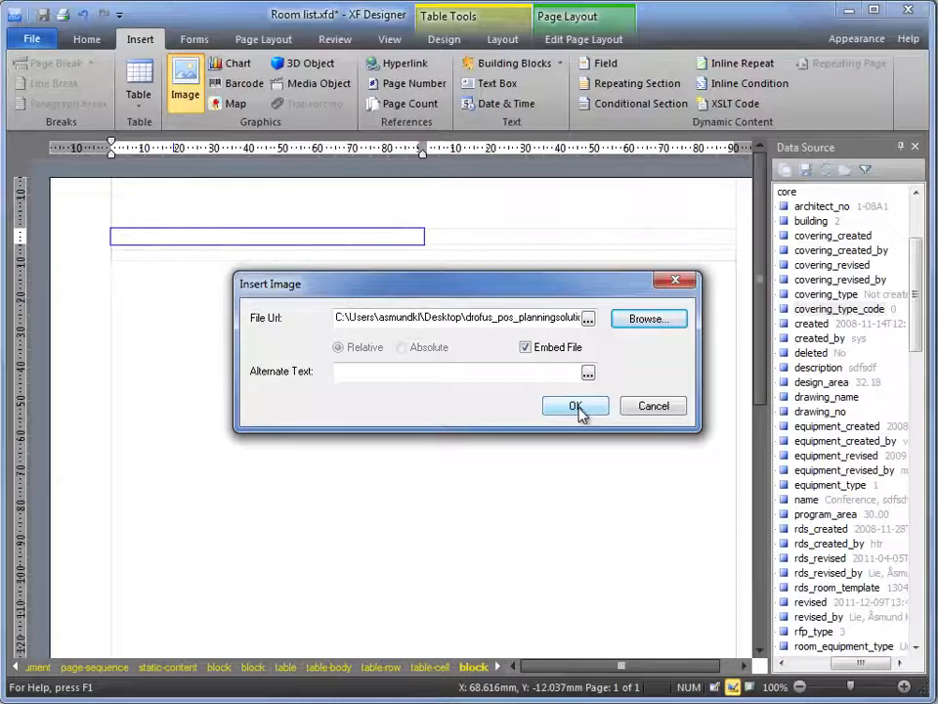
{"action": "left_click", "coordinate": [576, 407]}
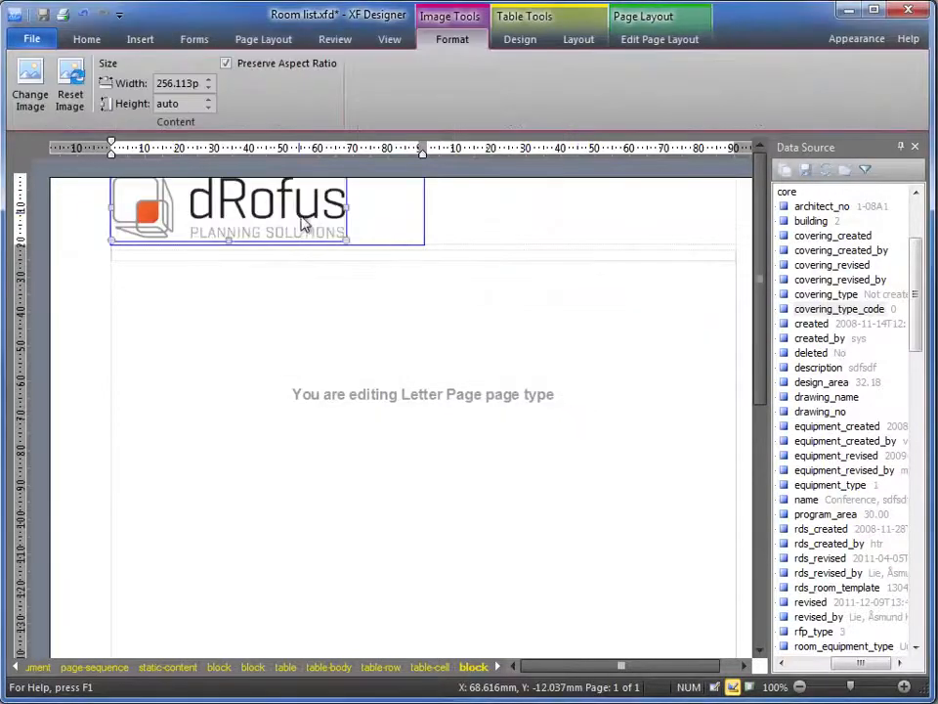
{"action": "left_click_drag", "start_coordinate": [347, 241], "coordinate": [299, 238]}
Step: Enter the lines "My First custom report!" and "Rev: 22" in the second header cell
{"action": "left_click", "coordinate": [452, 216]}
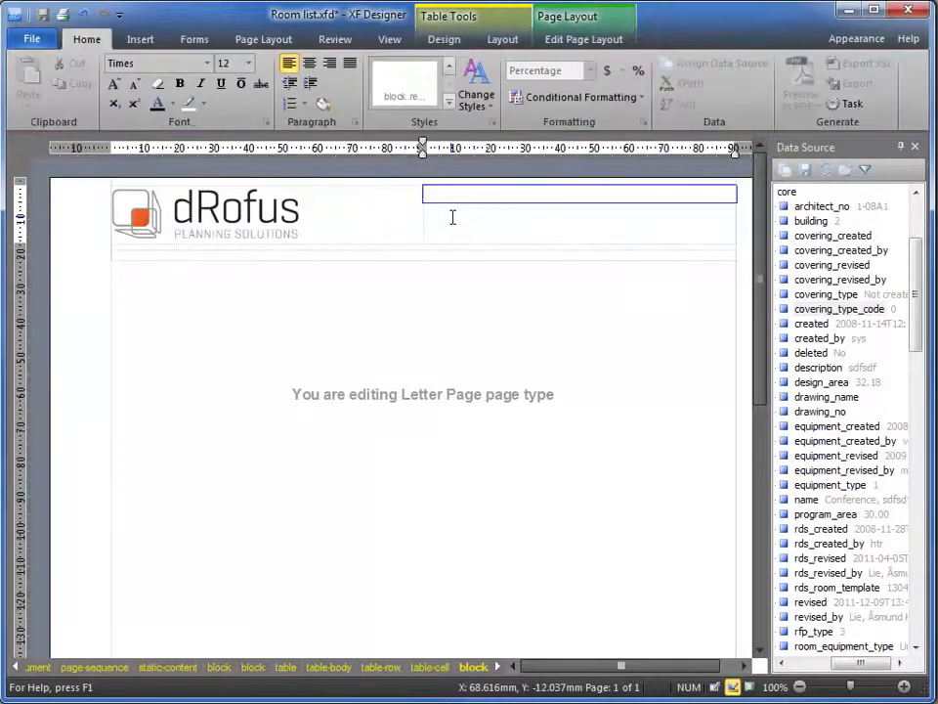
{"action": "type", "text": "My"}
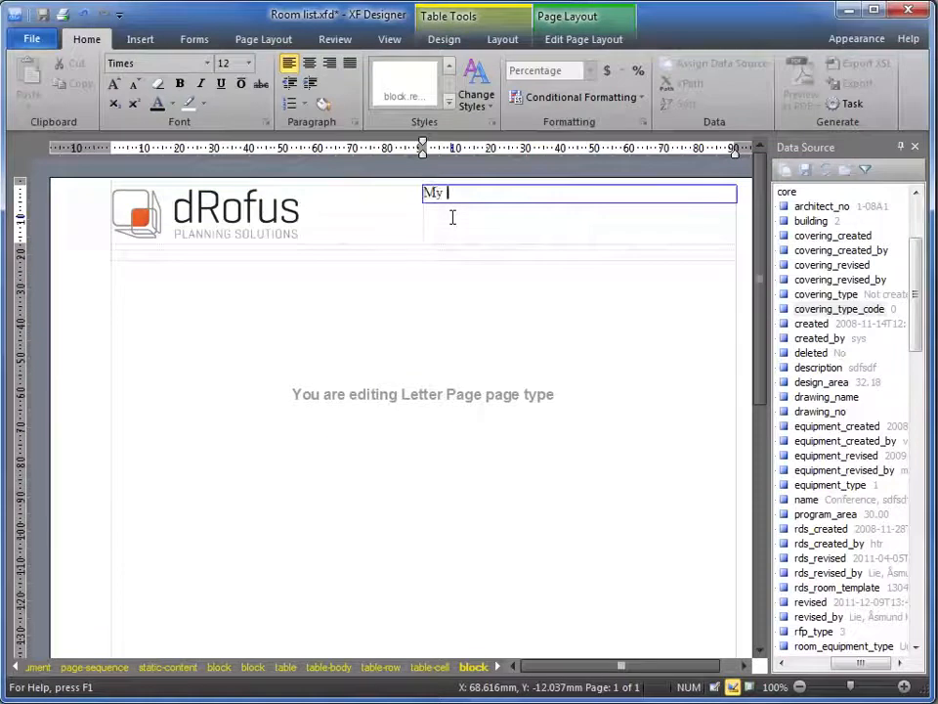
{"action": "type", "text": " First custom report"}
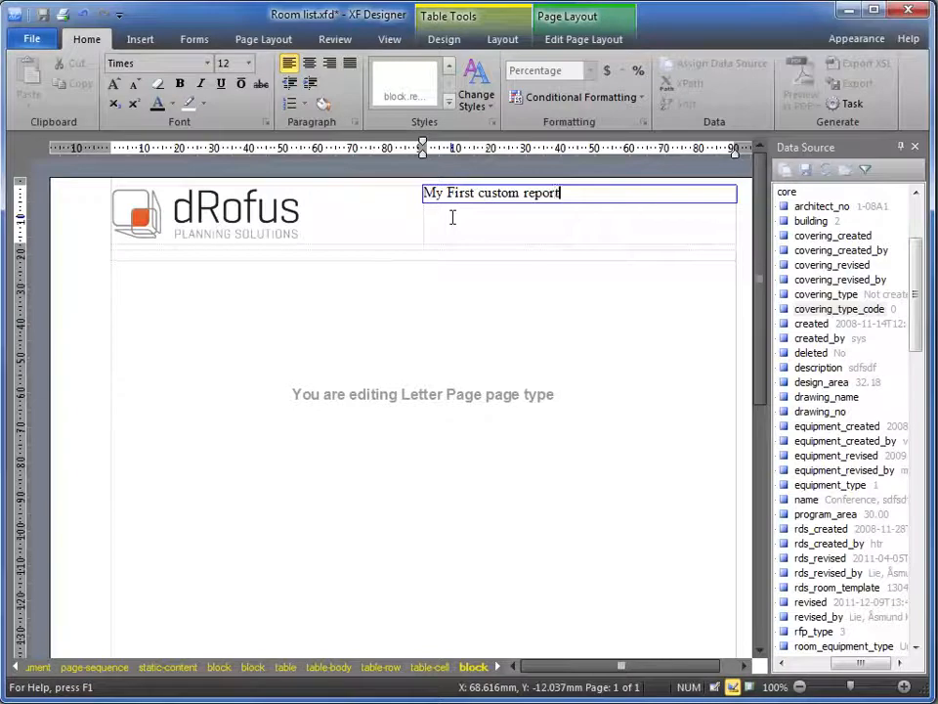
{"action": "type", "text": "!"}
{"action": "key", "text": "Return"}
{"action": "type", "text": "Revi"}
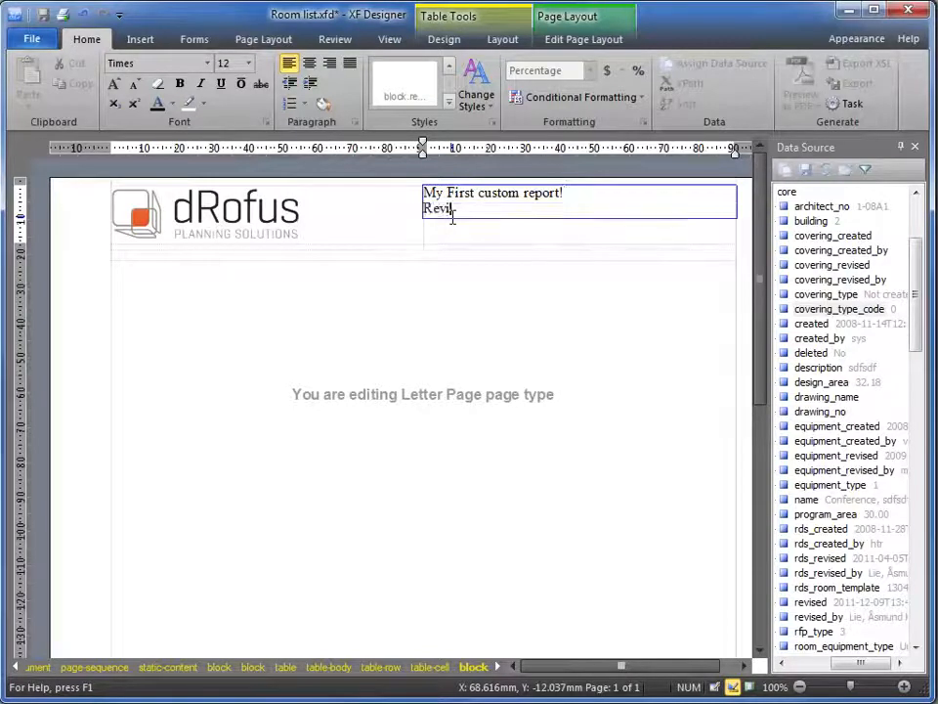
{"action": "type", "text": ":"}
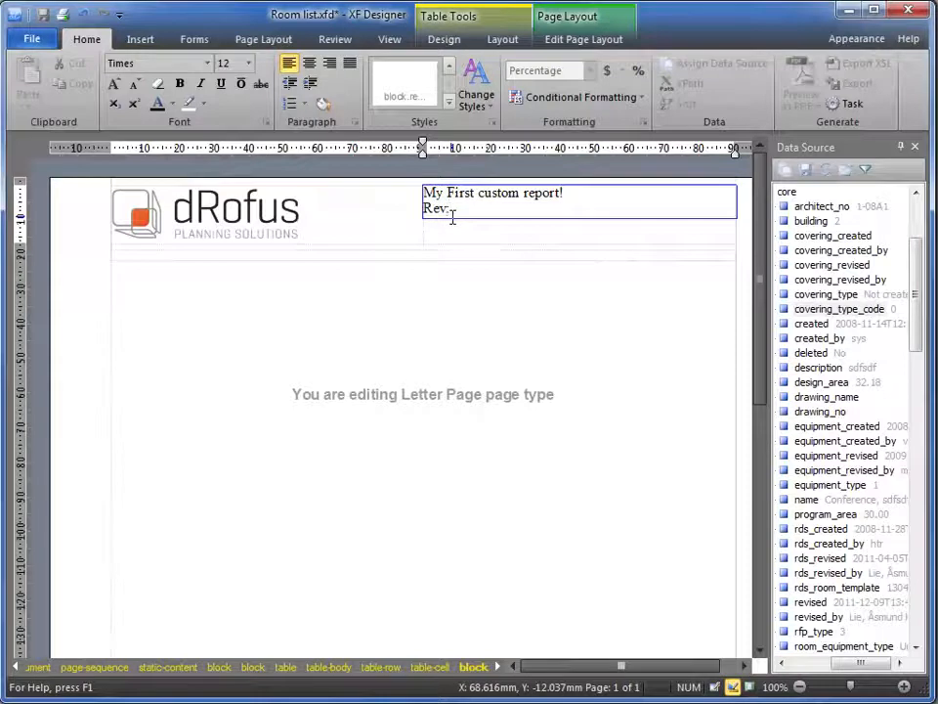
{"action": "type", "text": " 22"}
{"action": "key", "text": "Return"}
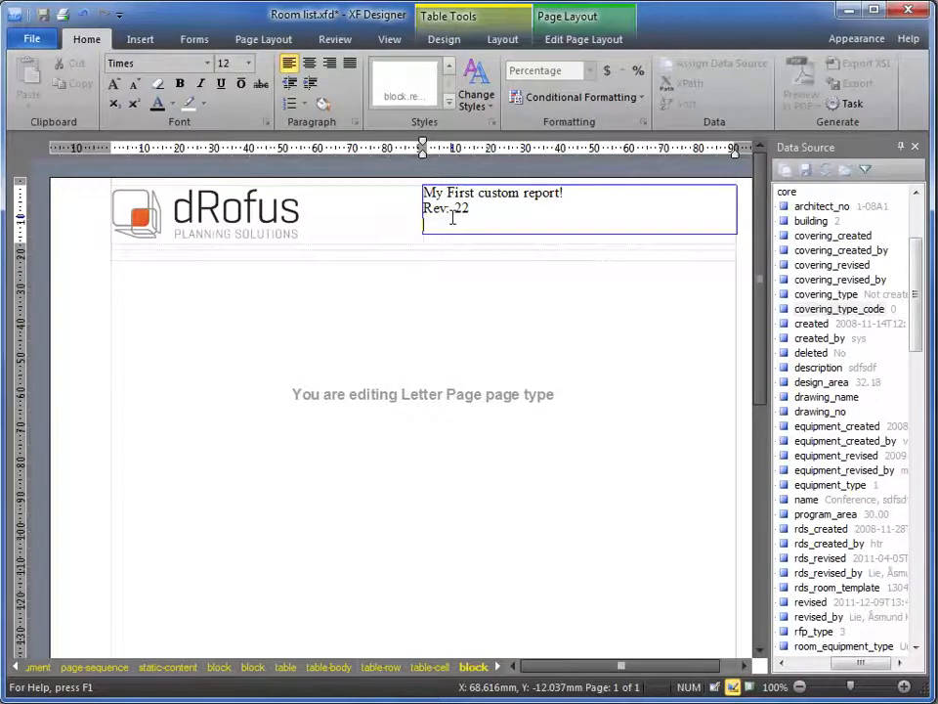
Step: Add a "Date:" line with an automatically updating M/dd/yyyy date, followed by a line with the author's full name
{"action": "type", "text": "Date:"}
{"action": "left_click", "coordinate": [152, 40]}
{"action": "left_click", "coordinate": [515, 104]}
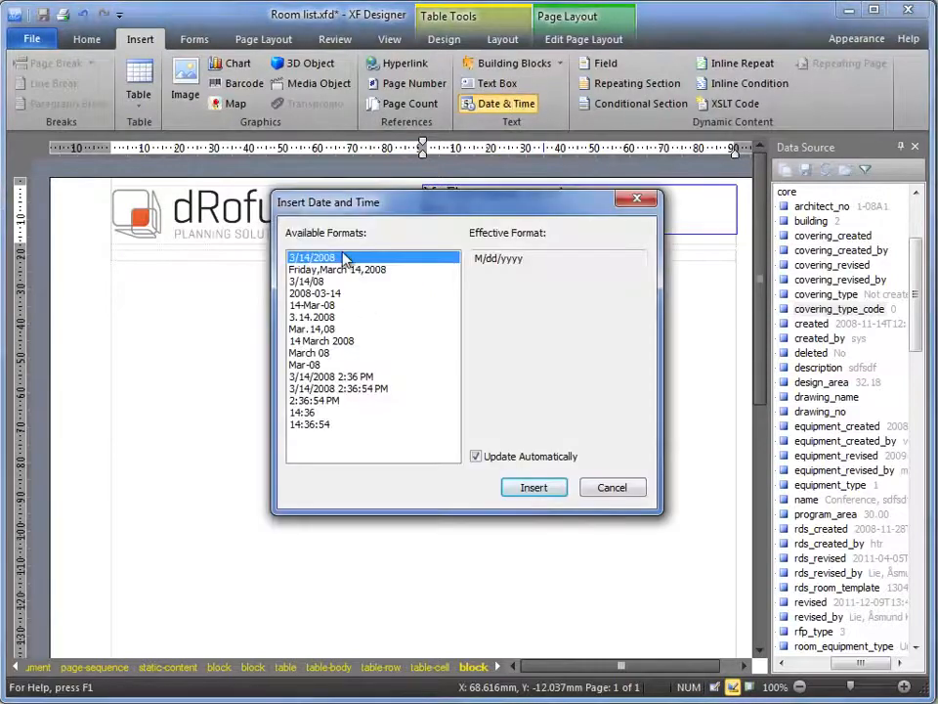
{"action": "left_click", "coordinate": [540, 488]}
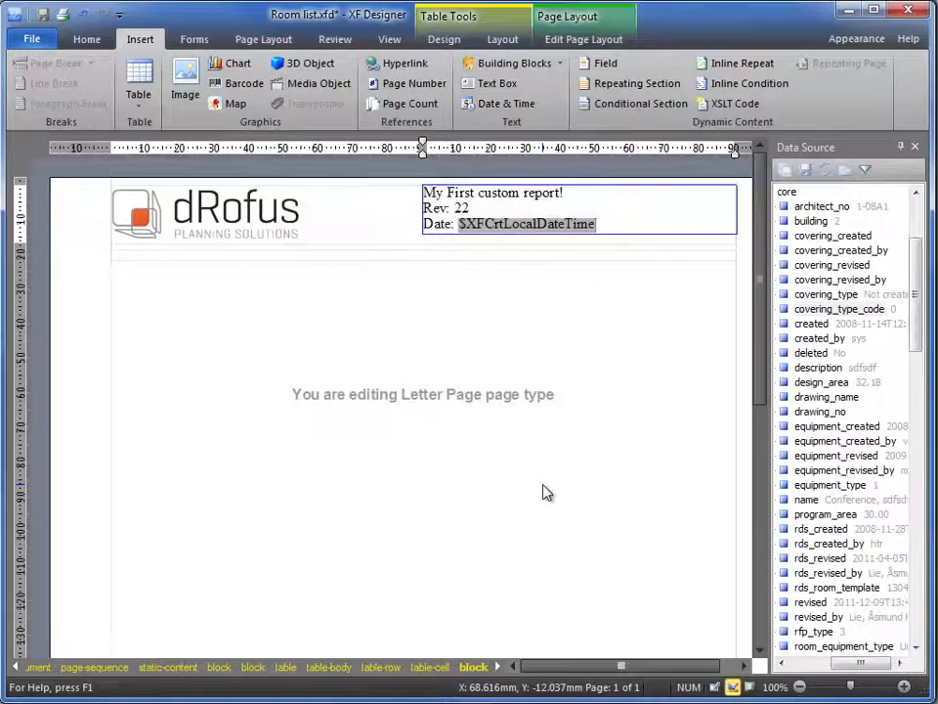
{"action": "key", "text": "Return"}
{"action": "type", "text": "Åsmund Kveim Lie"}
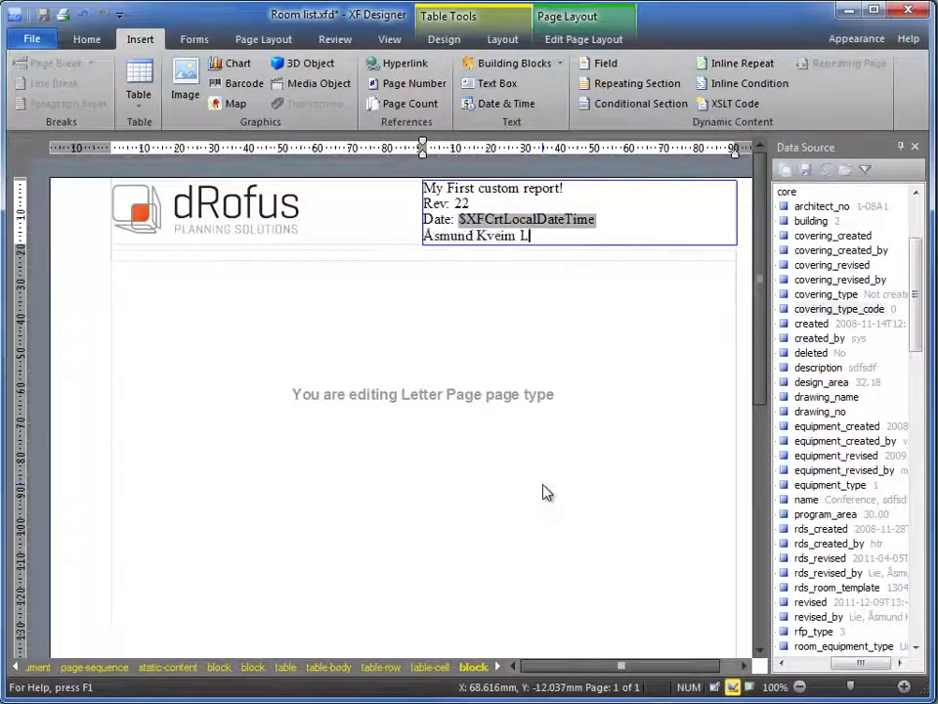
Step: Change the font of all four header text lines to Calibri
{"action": "key", "text": "Home"}
{"action": "key", "text": "Up"}
{"action": "key", "text": "shift+Down"}
{"action": "key", "text": "shift+Down"}
{"action": "key", "text": "shift+Down"}
{"action": "key", "text": "shift+Down"}
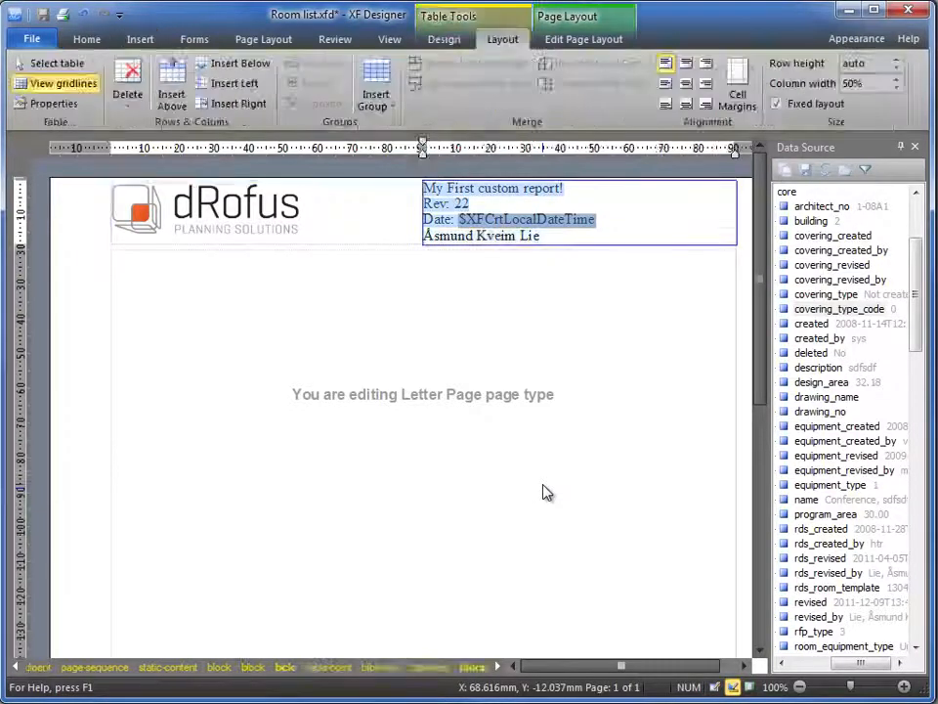
{"action": "left_click", "coordinate": [208, 62]}
{"action": "type", "text": "Ca"}
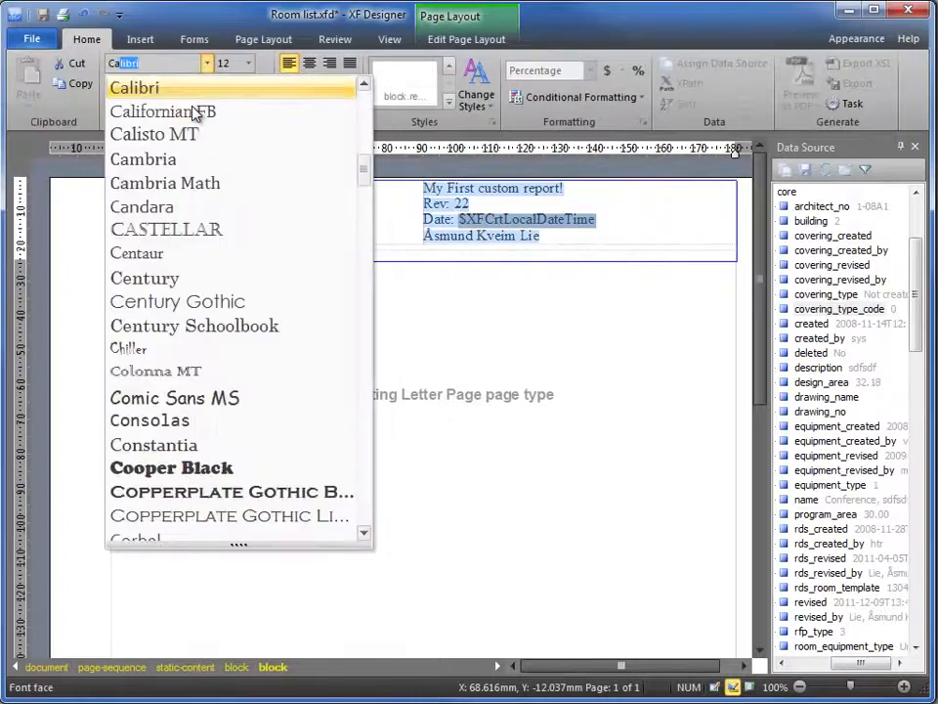
{"action": "key", "text": "Escape"}
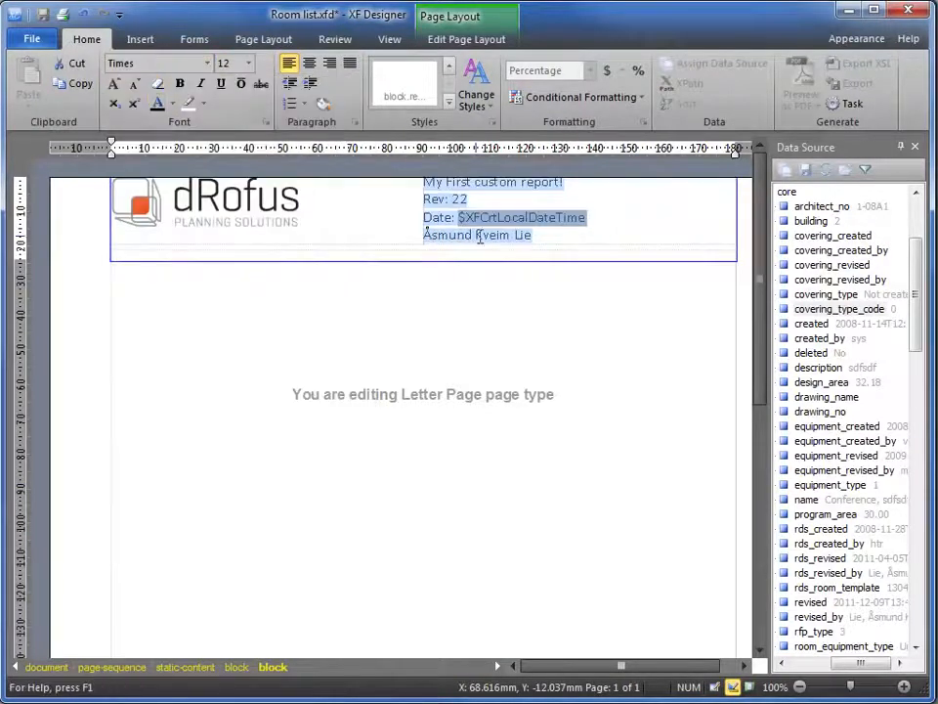
Step: Make the title line "My First custom report!" in the second header cell bold
{"action": "left_click", "coordinate": [521, 199]}
{"action": "triple_click", "coordinate": [567, 183]}
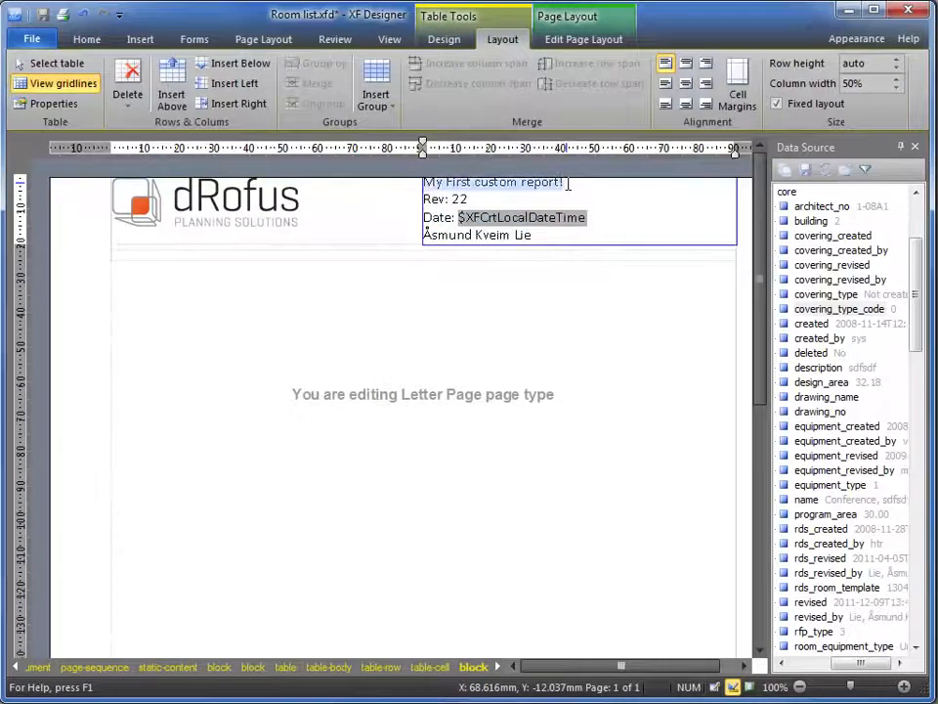
{"action": "left_click", "coordinate": [84, 44]}
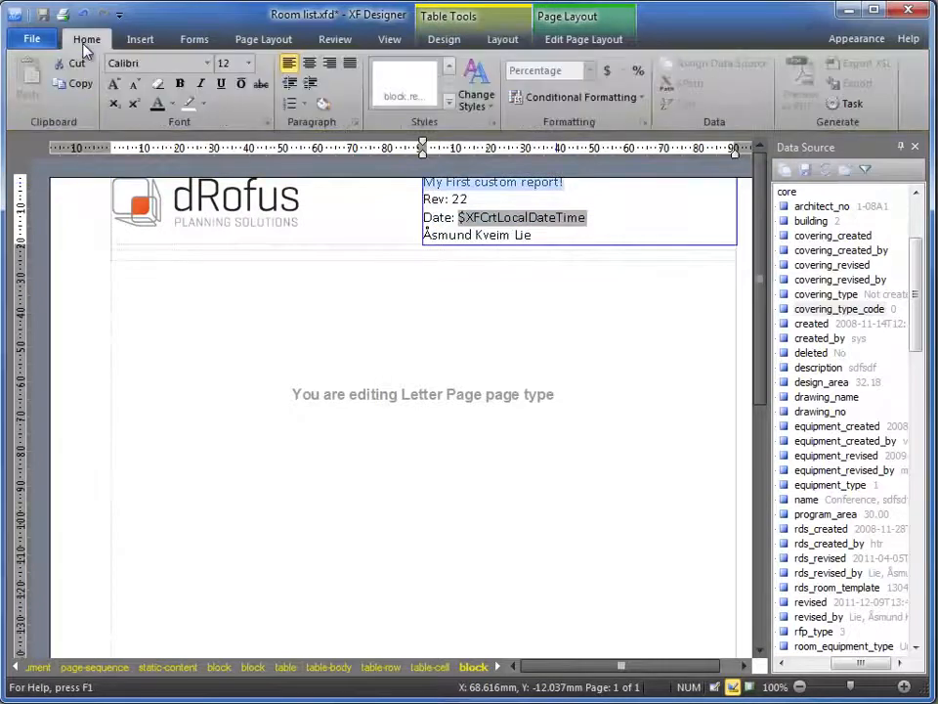
{"action": "left_click", "coordinate": [180, 83]}
Step: Reduce the revision, date and author lines in the header to font size 8
{"action": "triple_click", "coordinate": [486, 199]}
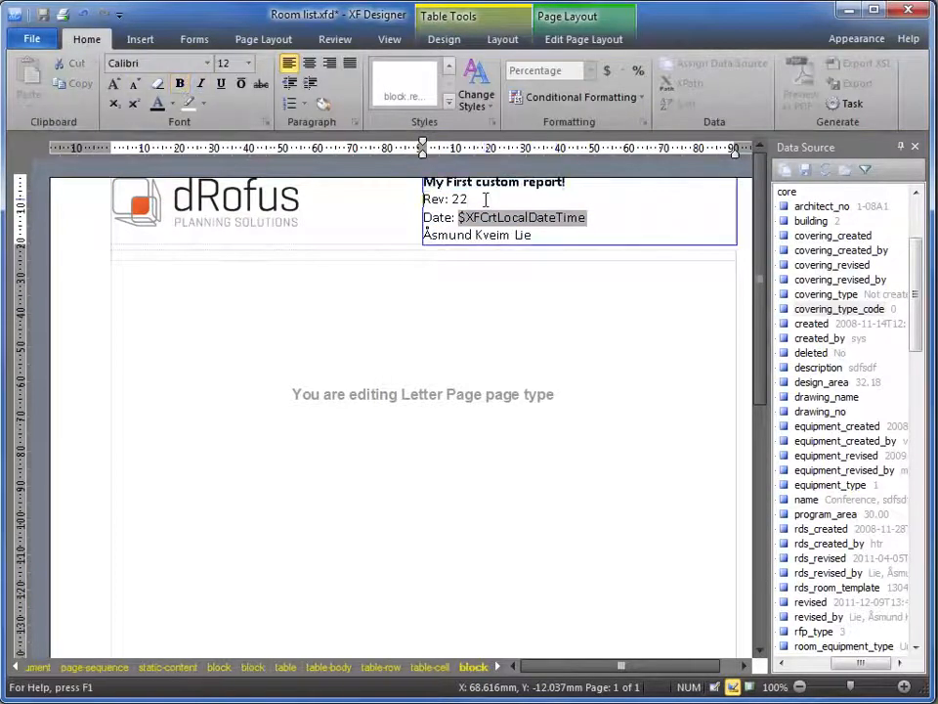
{"action": "left_click", "coordinate": [248, 62]}
{"action": "left_click", "coordinate": [231, 116]}
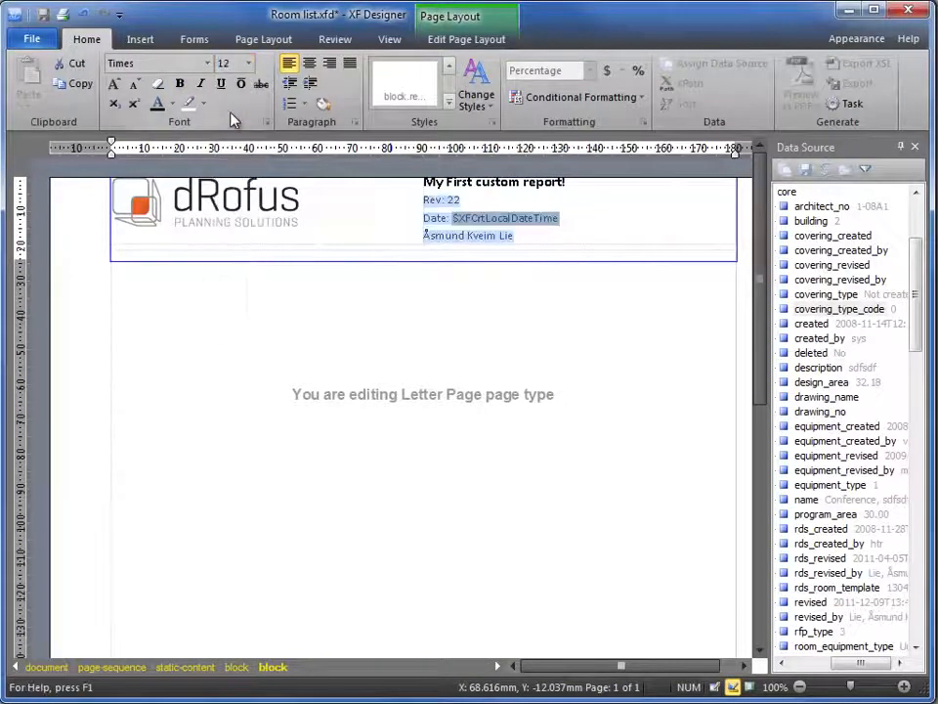
{"action": "left_click", "coordinate": [249, 62]}
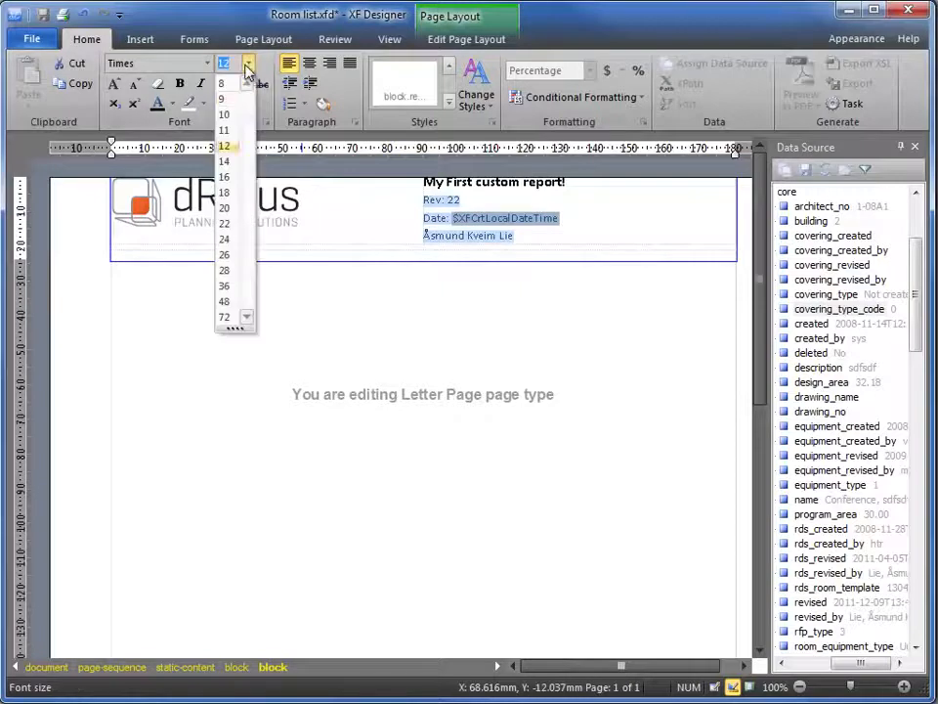
{"action": "left_click", "coordinate": [227, 84]}
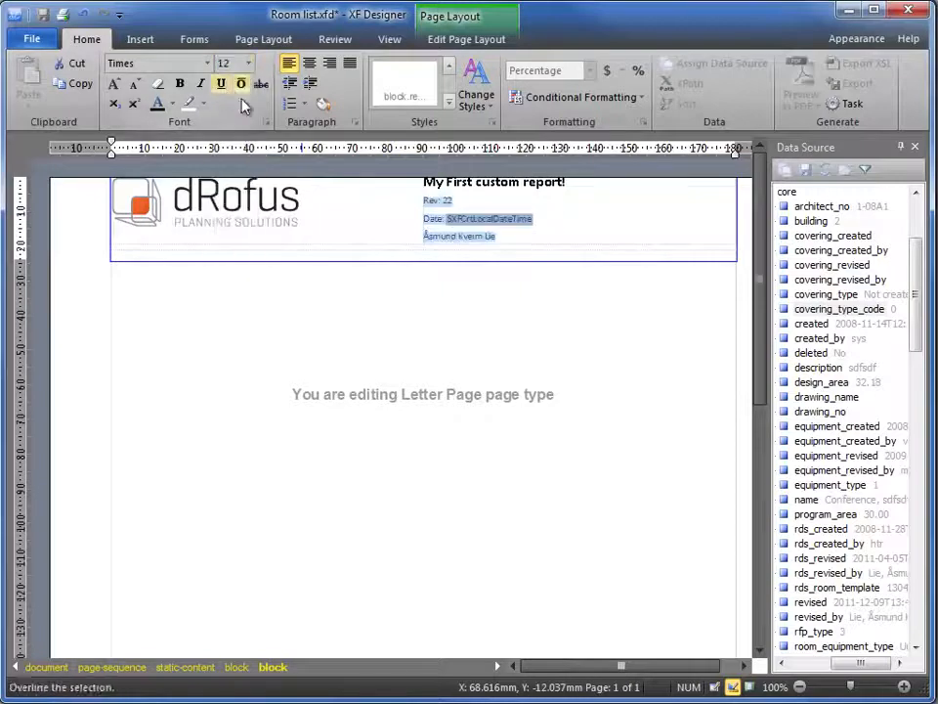
Step: Align the second header cell's content middle right, and close page master editing with the changes saved
{"action": "left_click", "coordinate": [518, 197]}
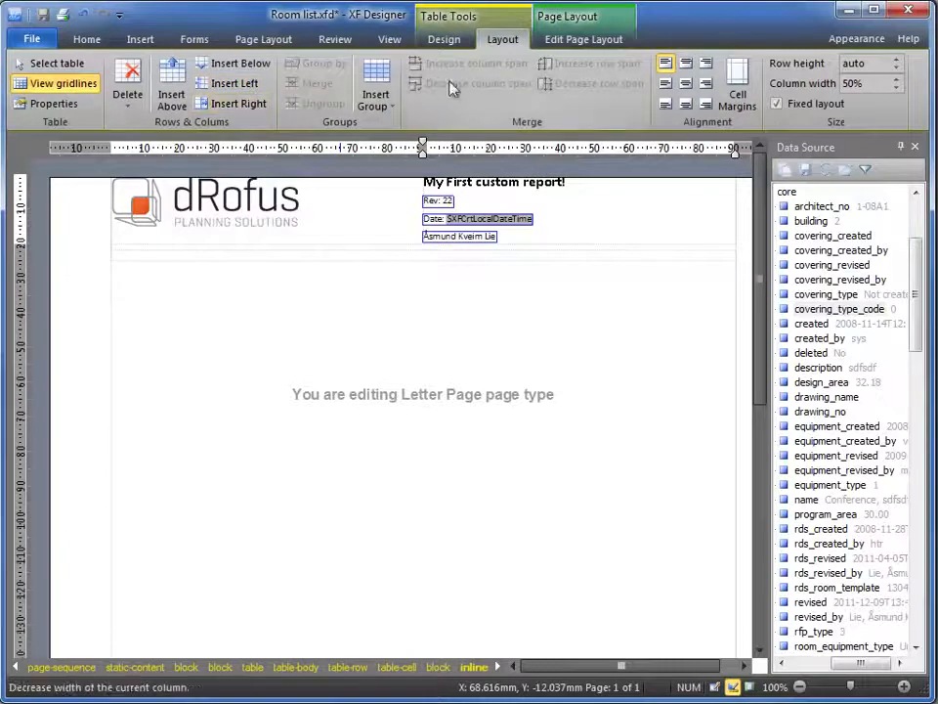
{"action": "left_click", "coordinate": [708, 87]}
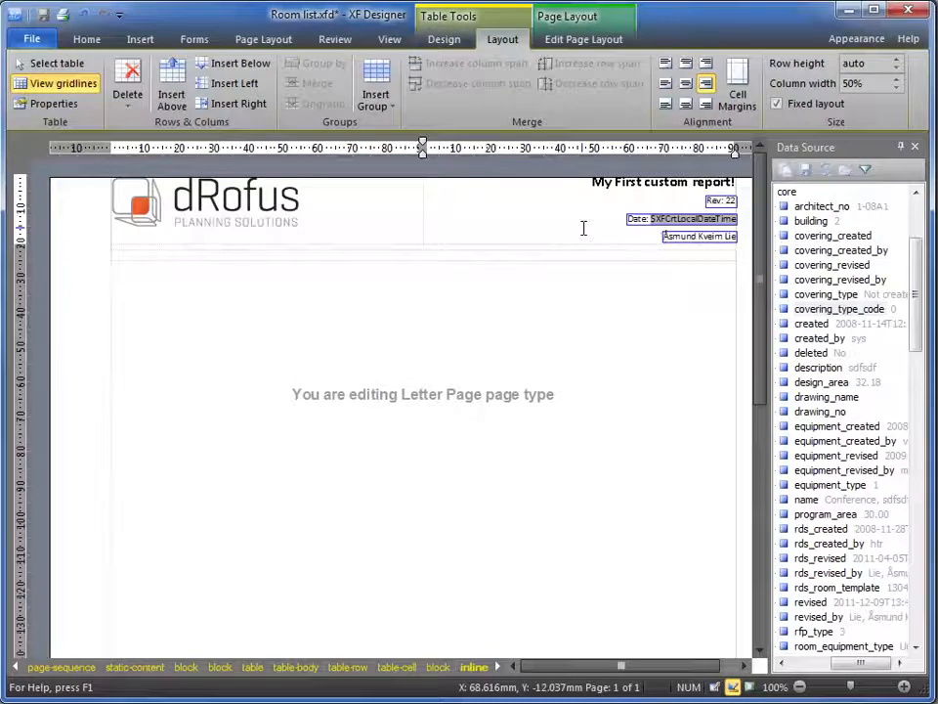
{"action": "double_click", "coordinate": [485, 305]}
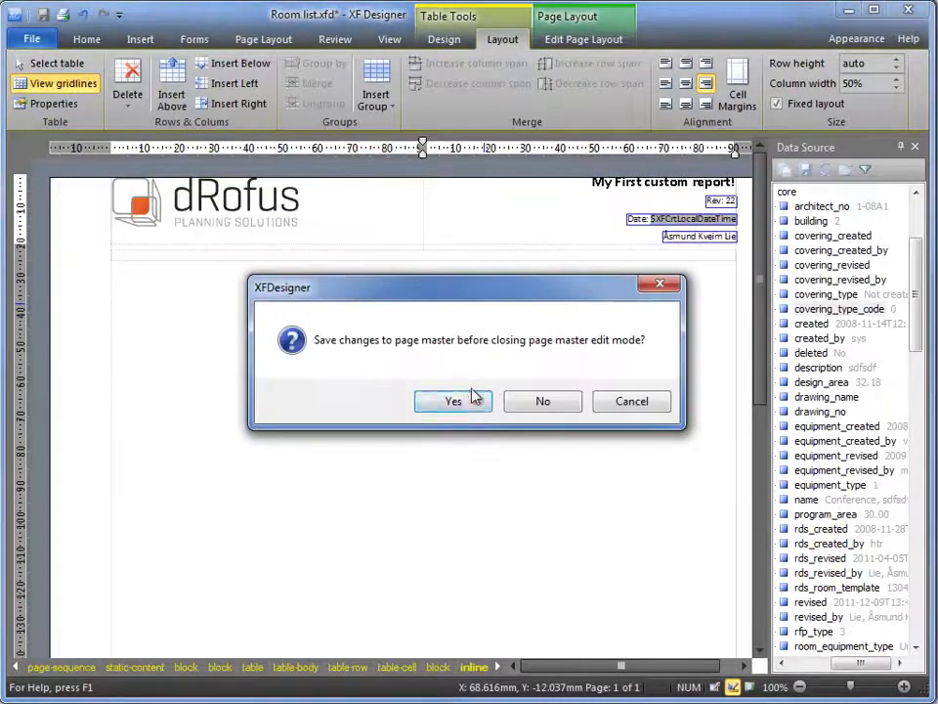
{"action": "left_click", "coordinate": [465, 400]}
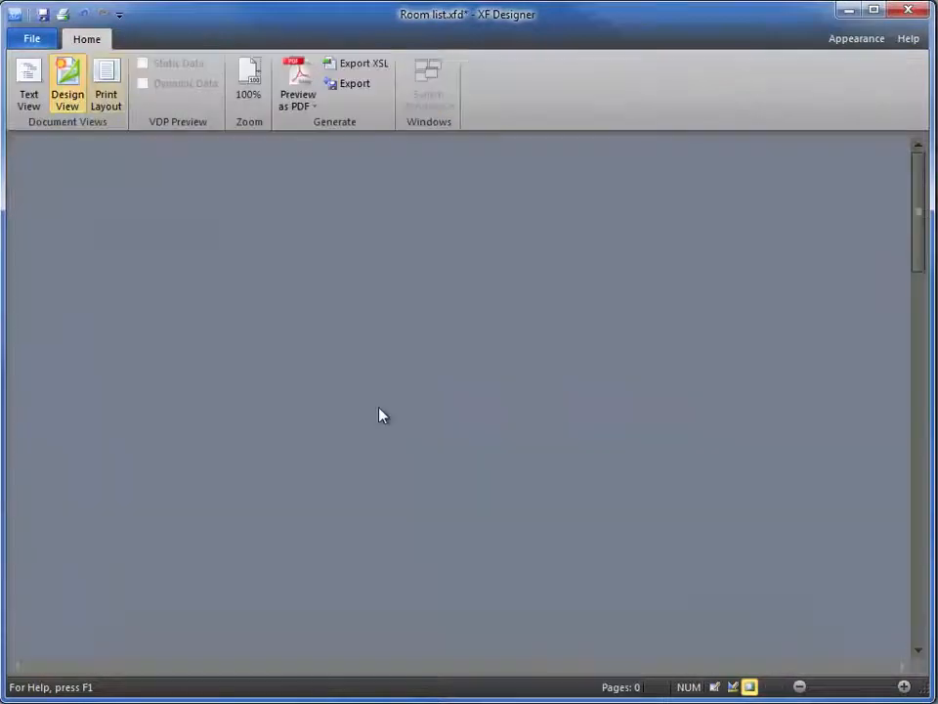